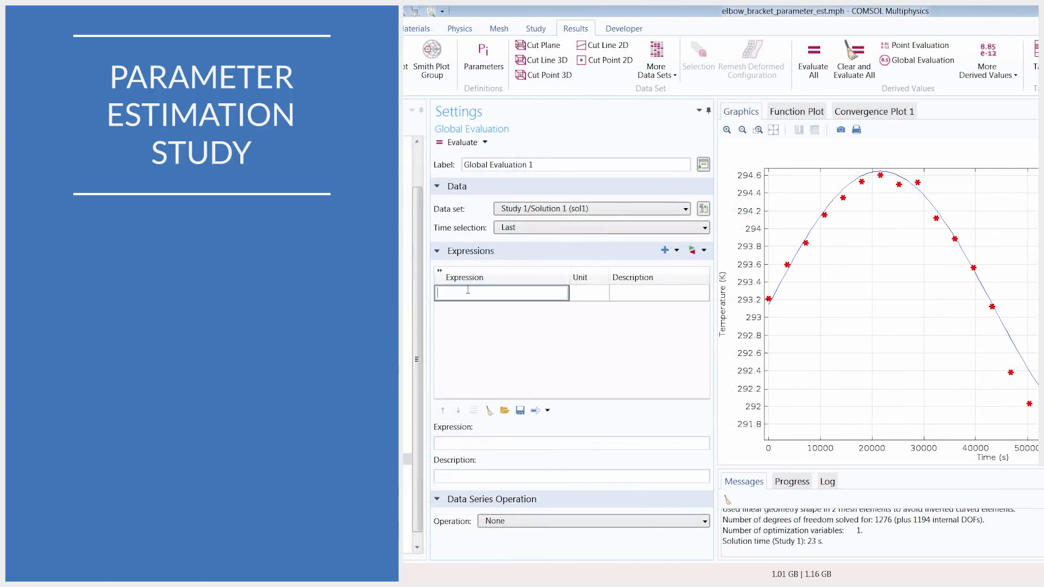
Step: Enter k as the expression of the global evaluation and evaluate it
text(k)
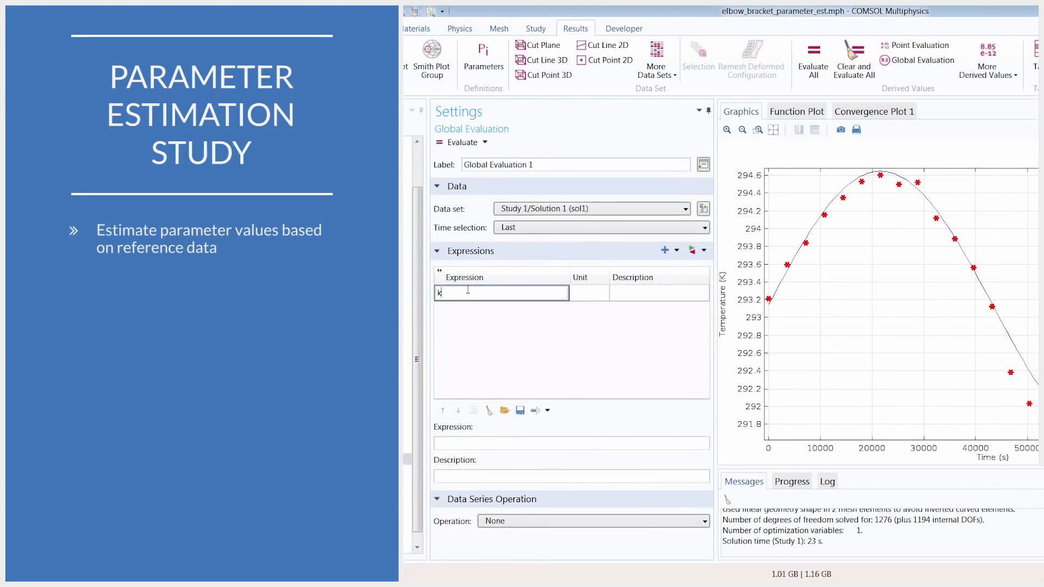
key(Return)
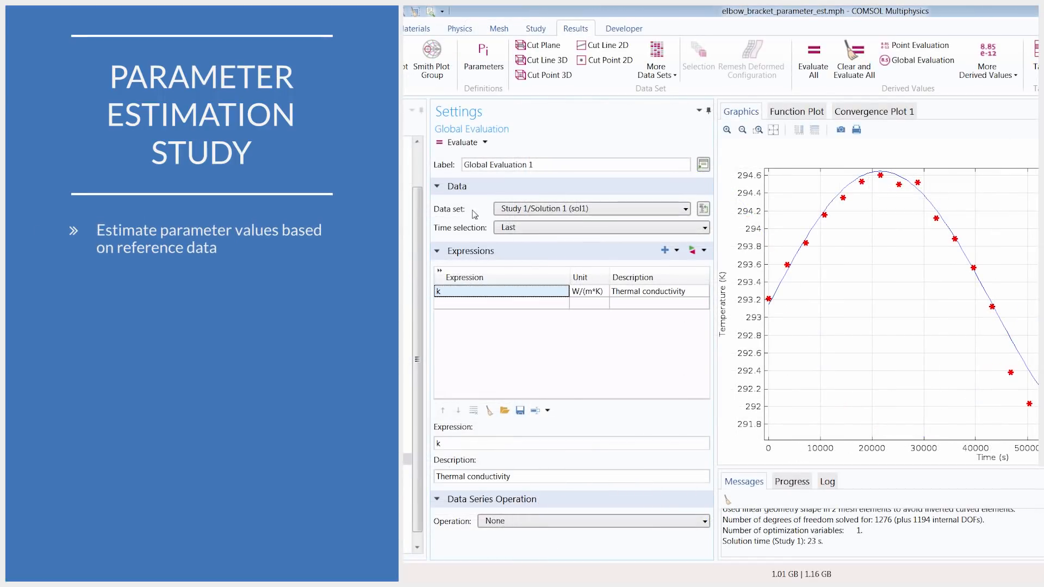
click(462, 142)
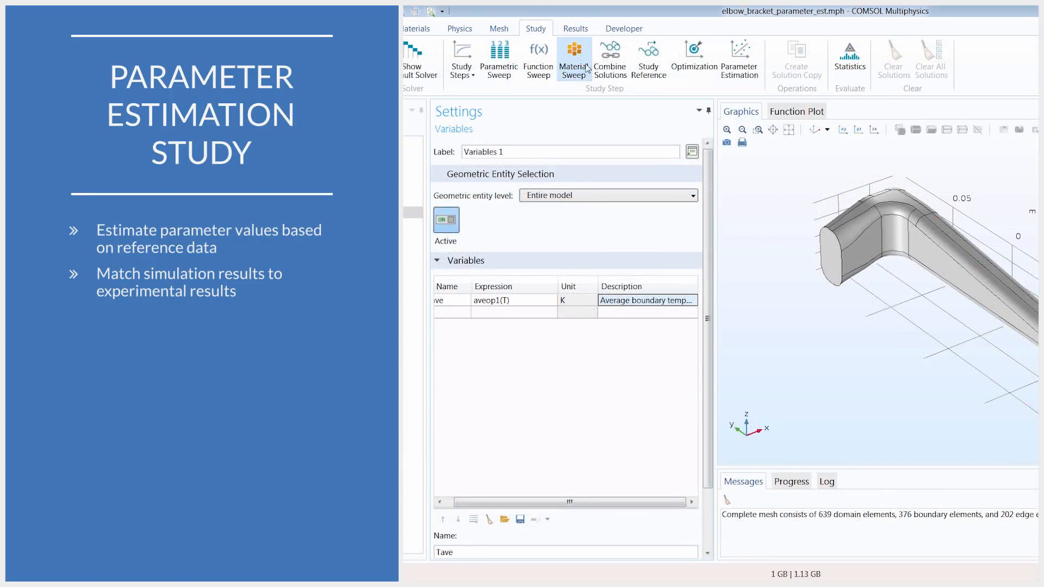
Step: Add a Parameter Estimation step to the study
click(738, 73)
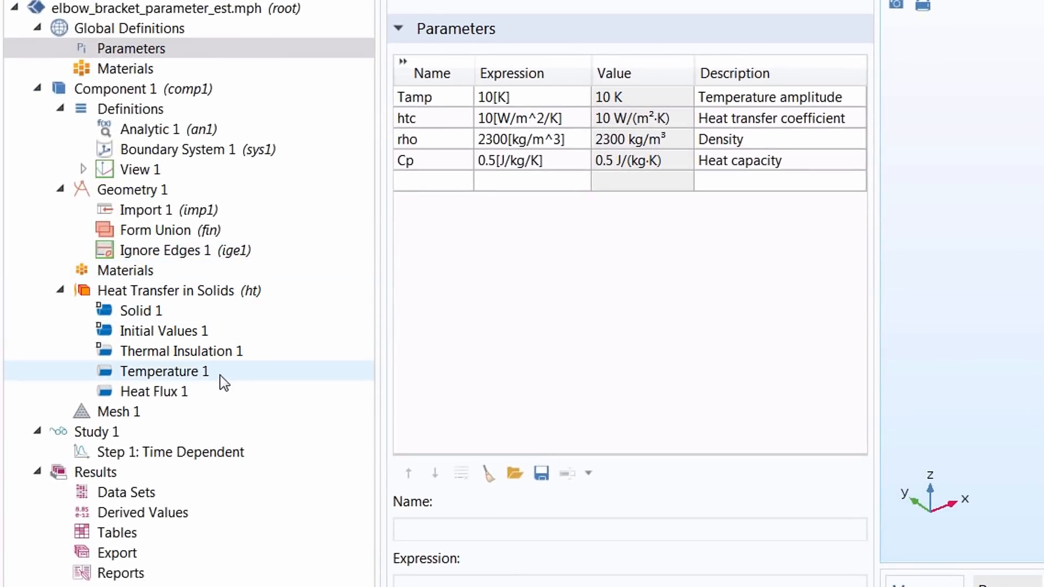
Step: Examine the Temperature 1 boundary condition and plot the Analytic 1 function that describes its variation over time
click(217, 374)
click(452, 443)
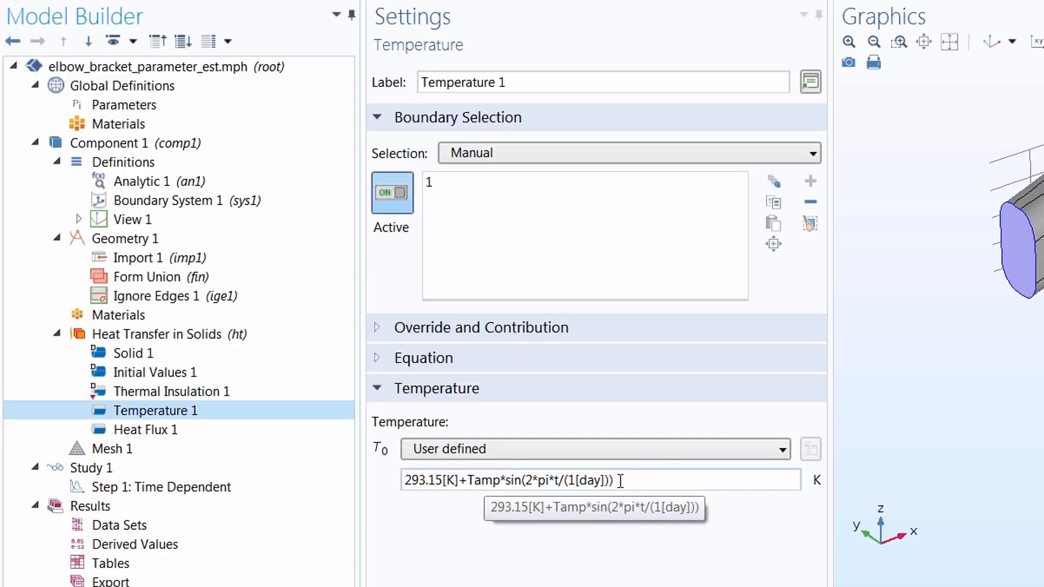
click(187, 187)
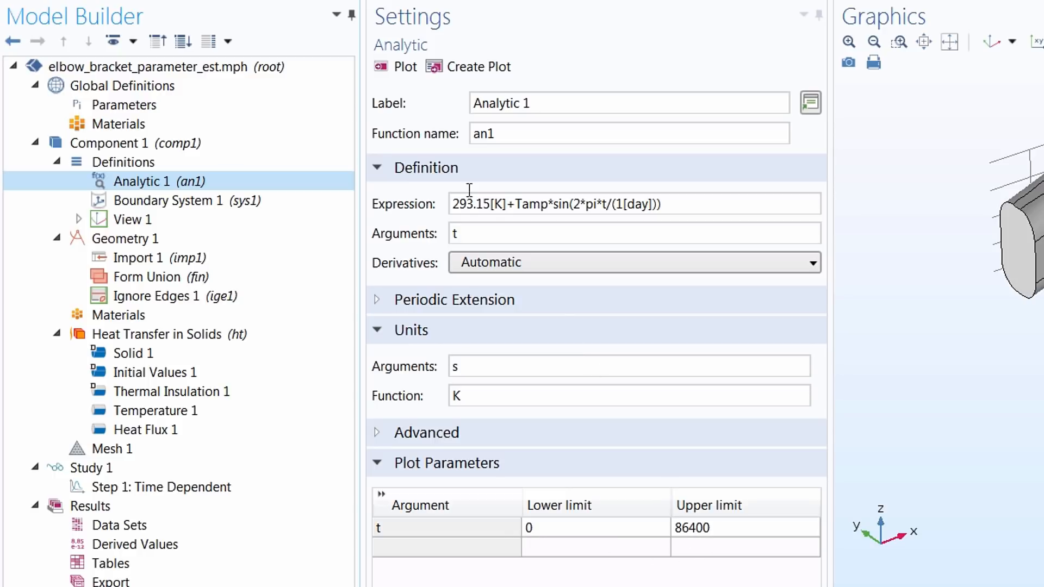
click(407, 67)
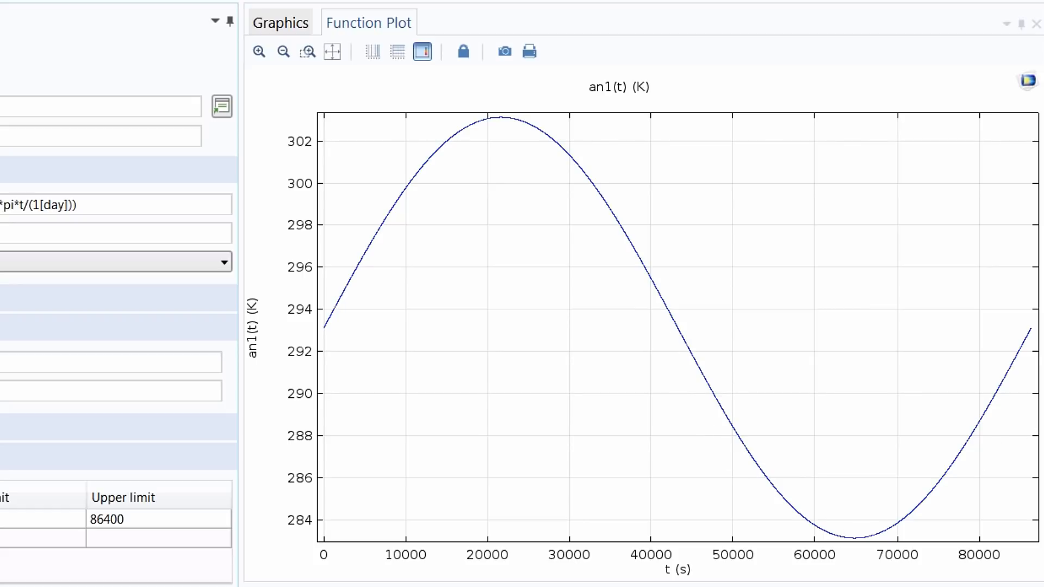
click(293, 25)
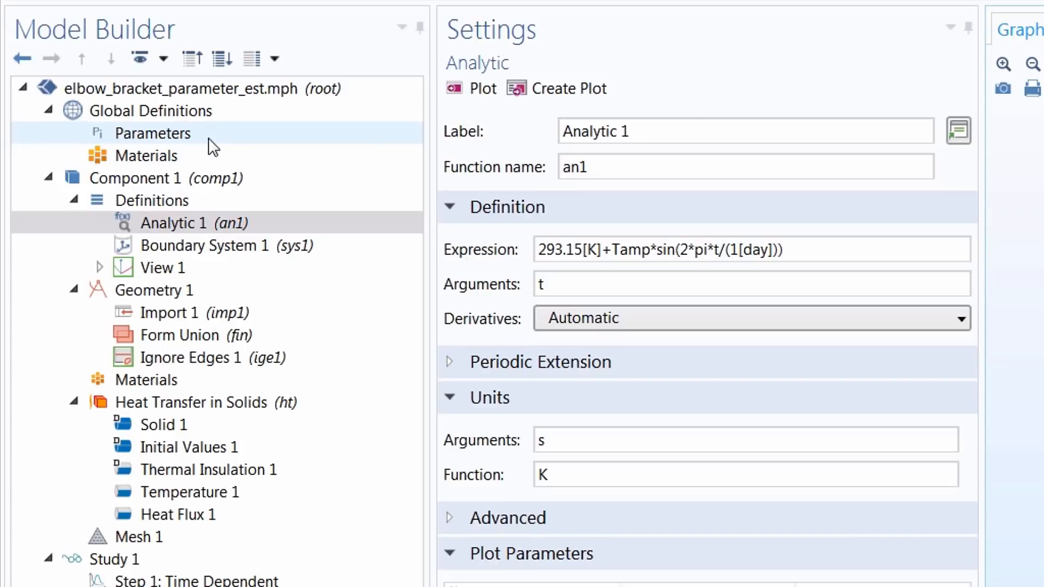
Step: Review the global parameters and the settings of the Heat Flux 1, Solid 1 and Time Dependent nodes
click(207, 136)
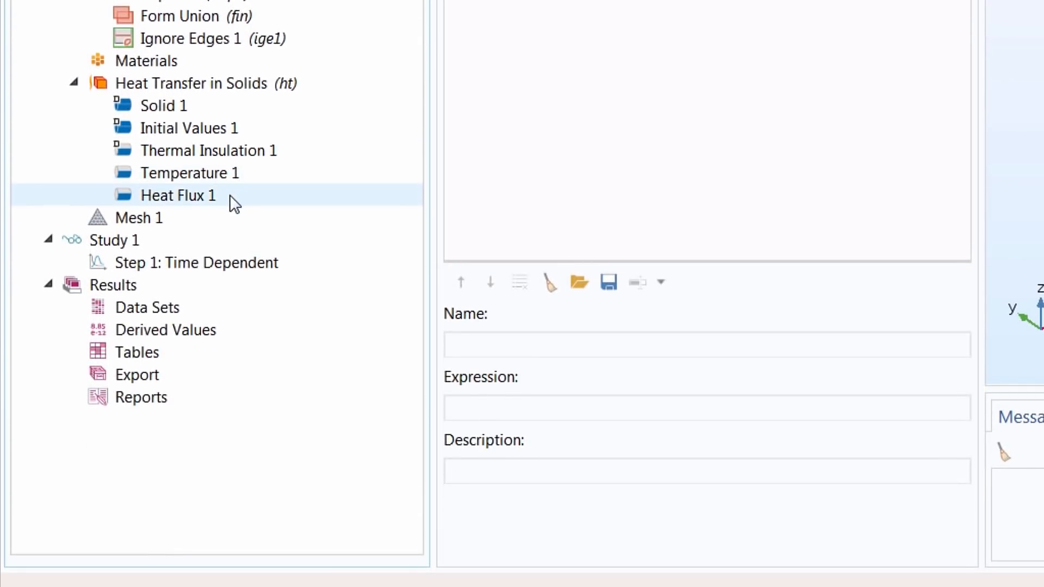
click(234, 204)
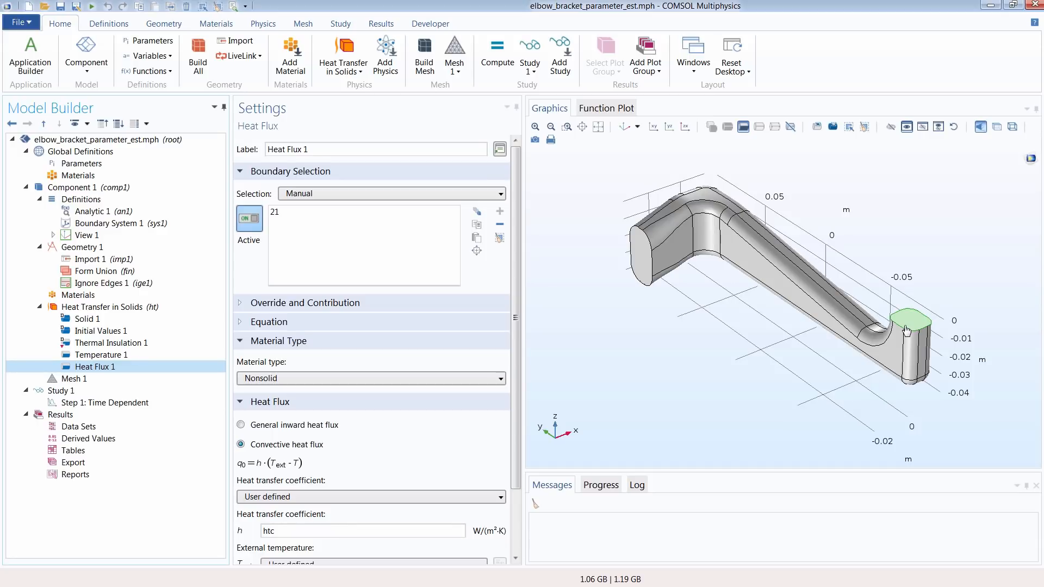
click(136, 164)
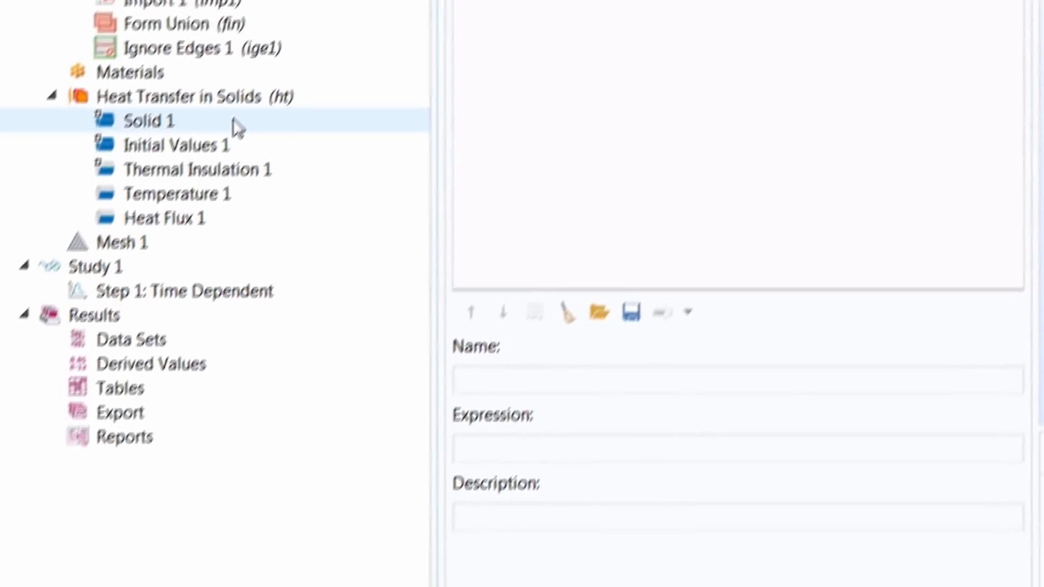
click(231, 119)
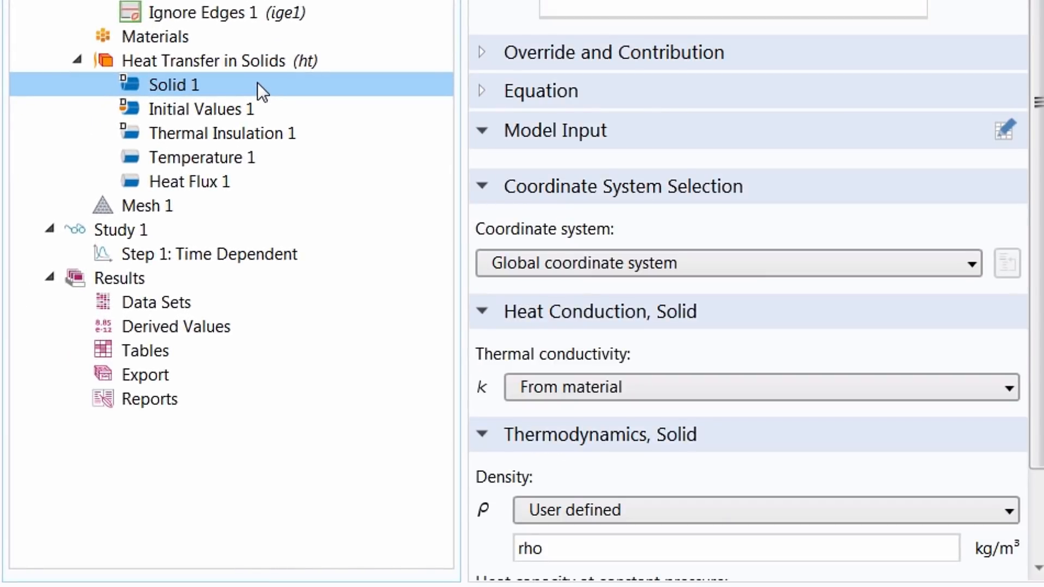
scroll(473, 244, down, 2)
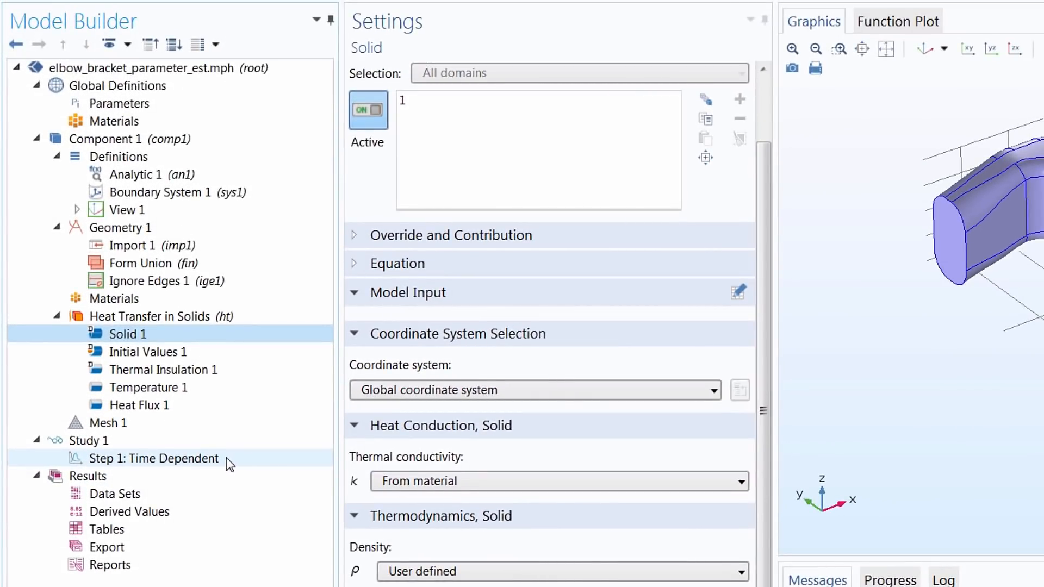
click(223, 458)
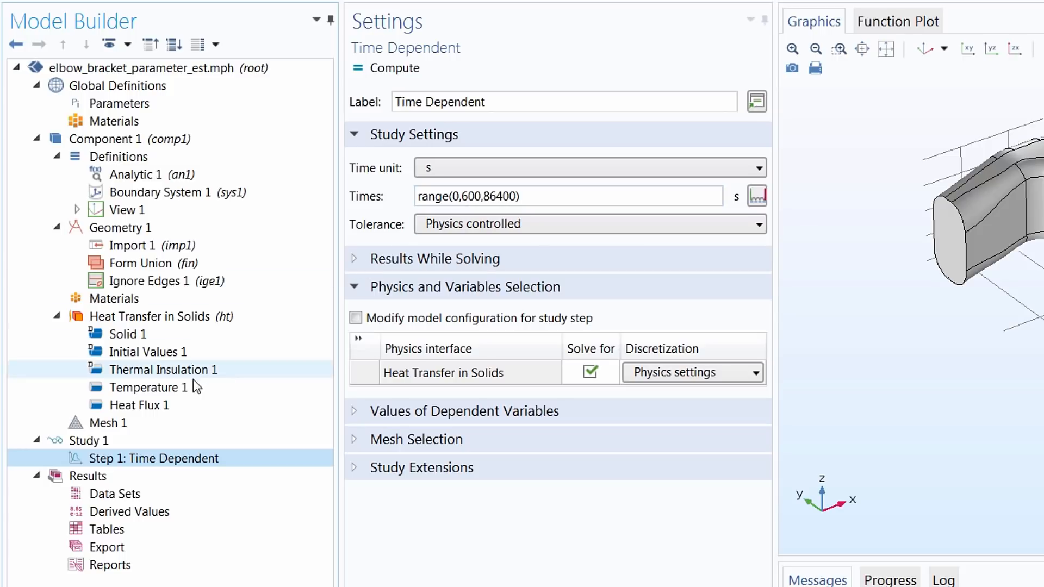
Step: Set the element size of Mesh 1 to Extremely coarse and build the mesh
click(109, 423)
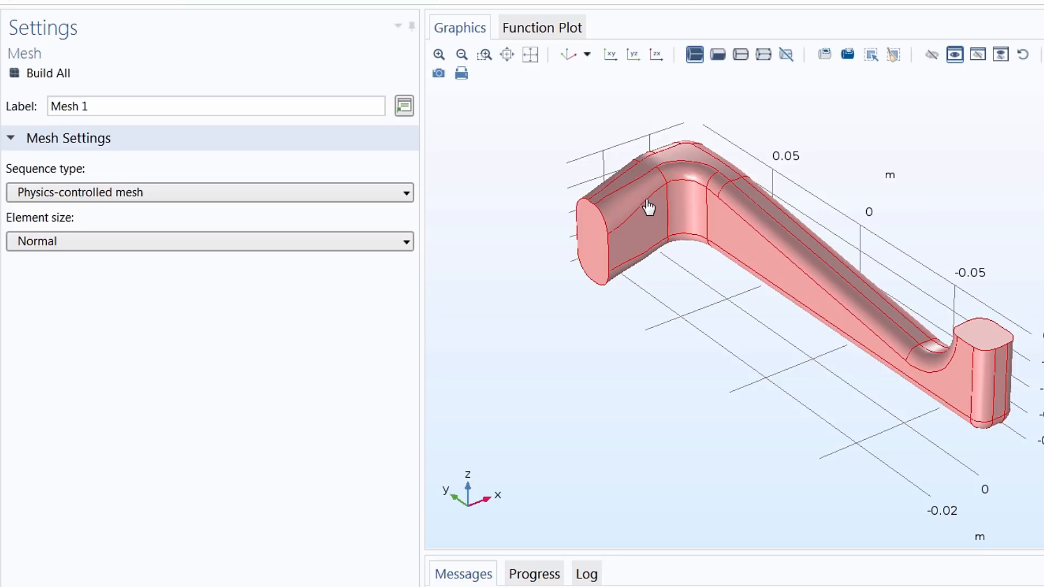
click(74, 241)
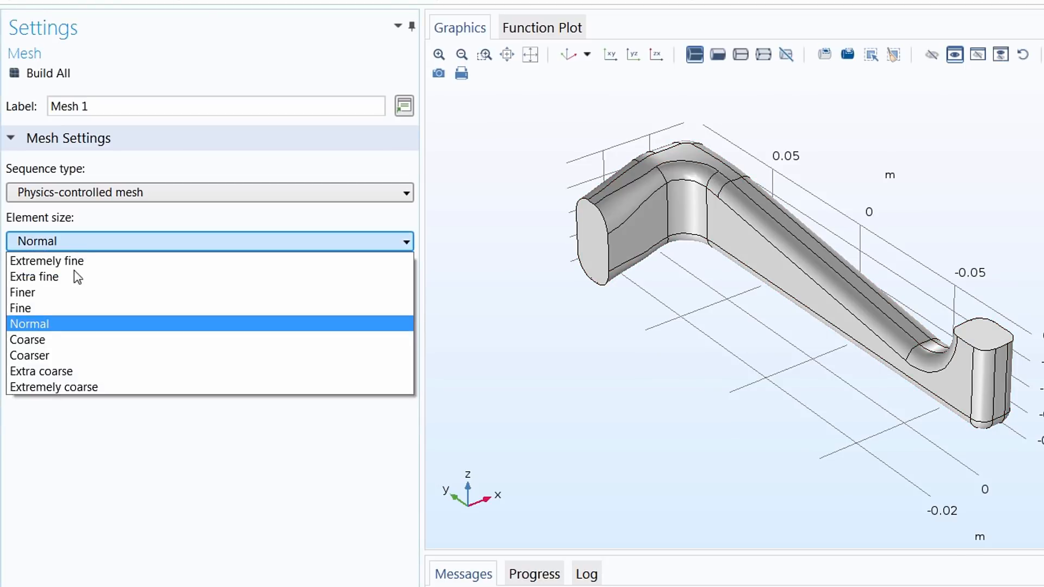
click(105, 389)
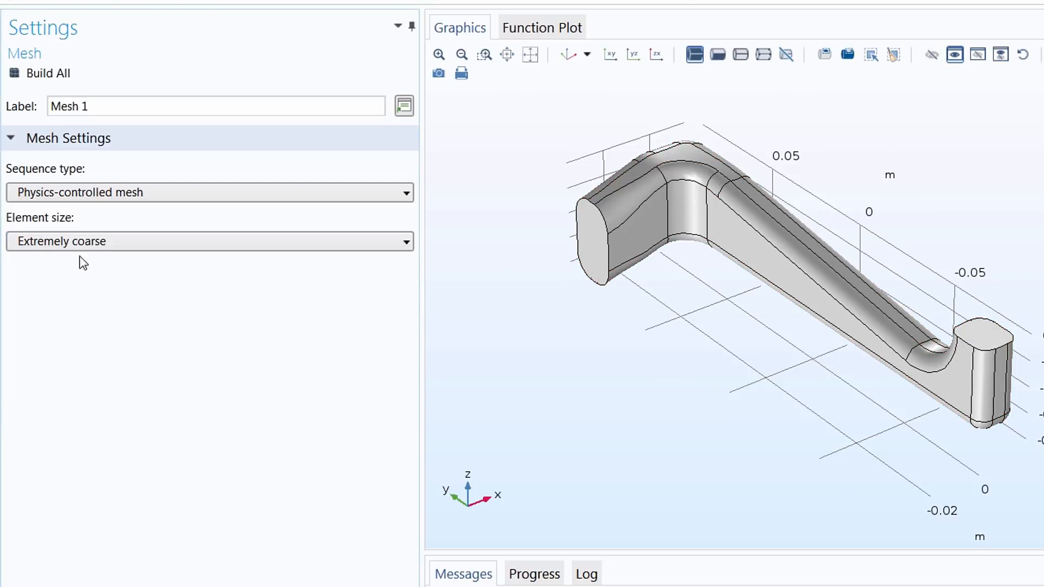
click(59, 73)
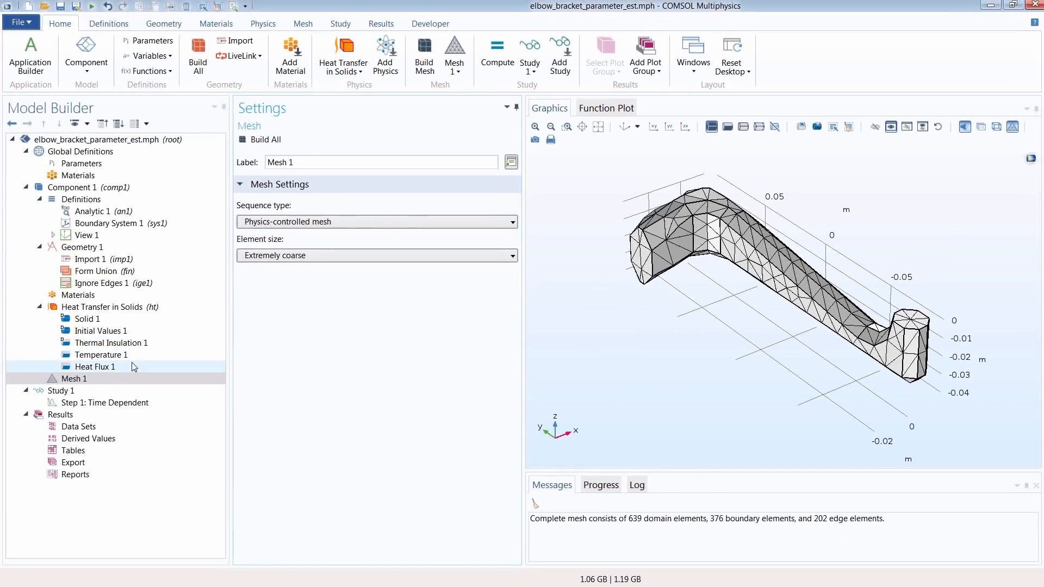
Step: Inspect the Heat Flux 1 boundary, switch to Excel to examine the measured time and temperature columns, and return to the COMSOL model
click(128, 366)
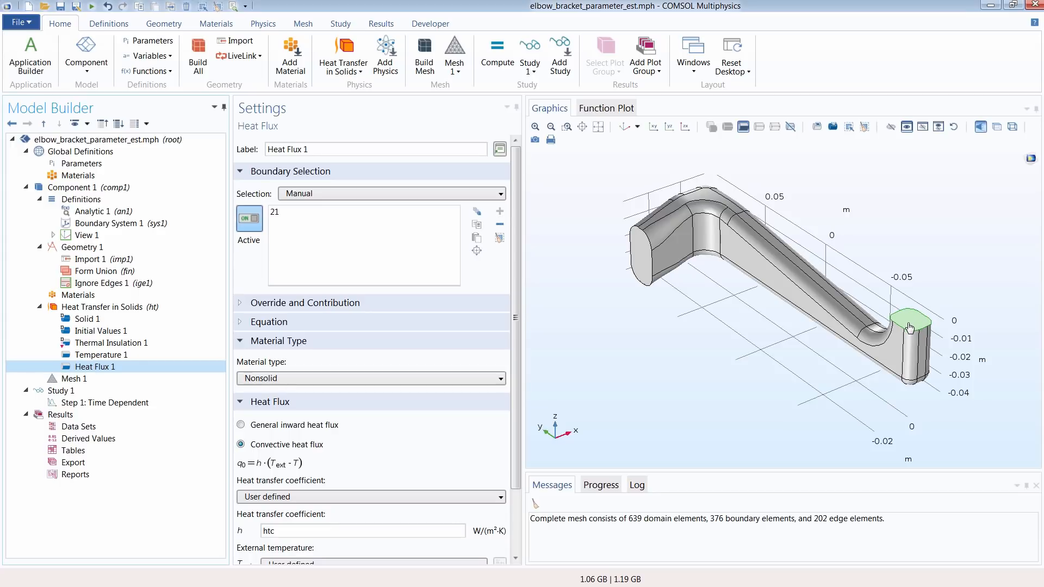
key(alt+Tab)
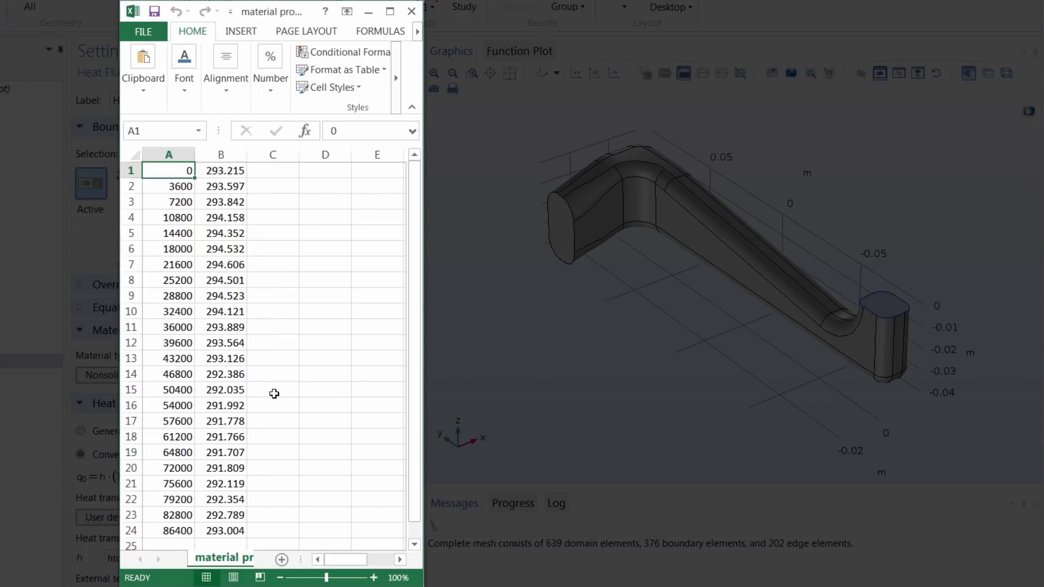
click(179, 154)
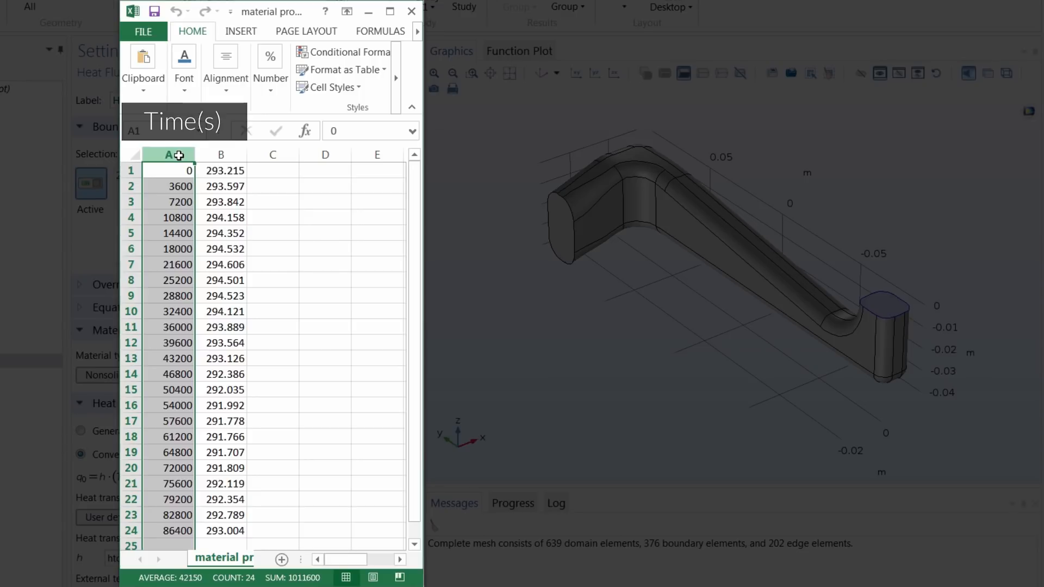
click(216, 155)
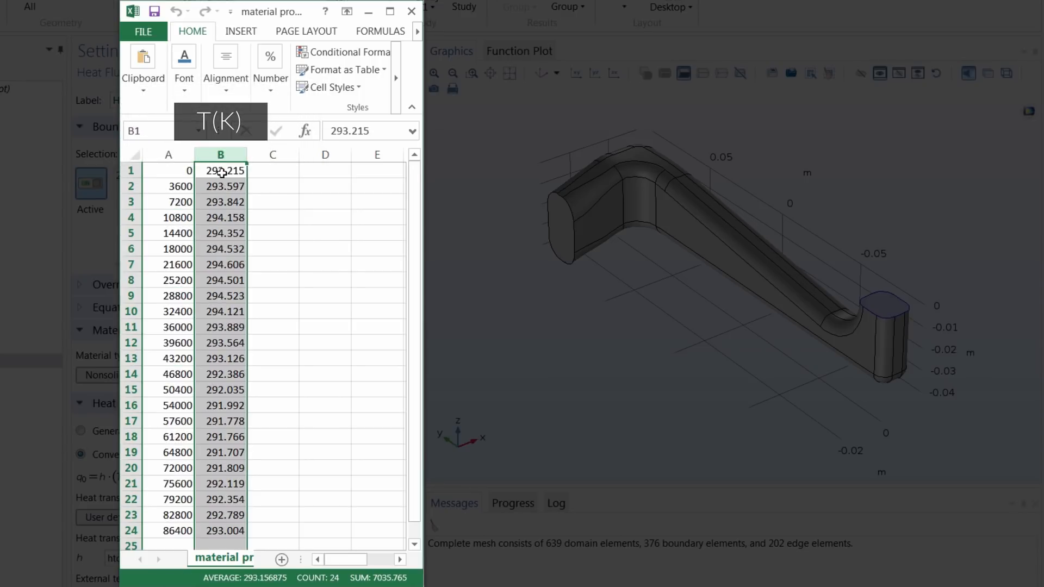
click(224, 170)
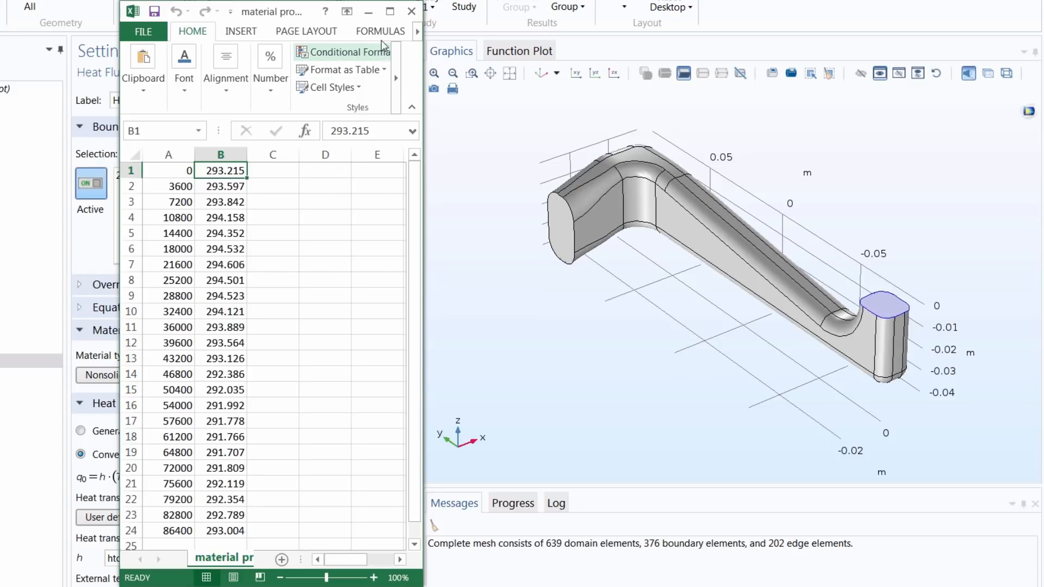
click(369, 14)
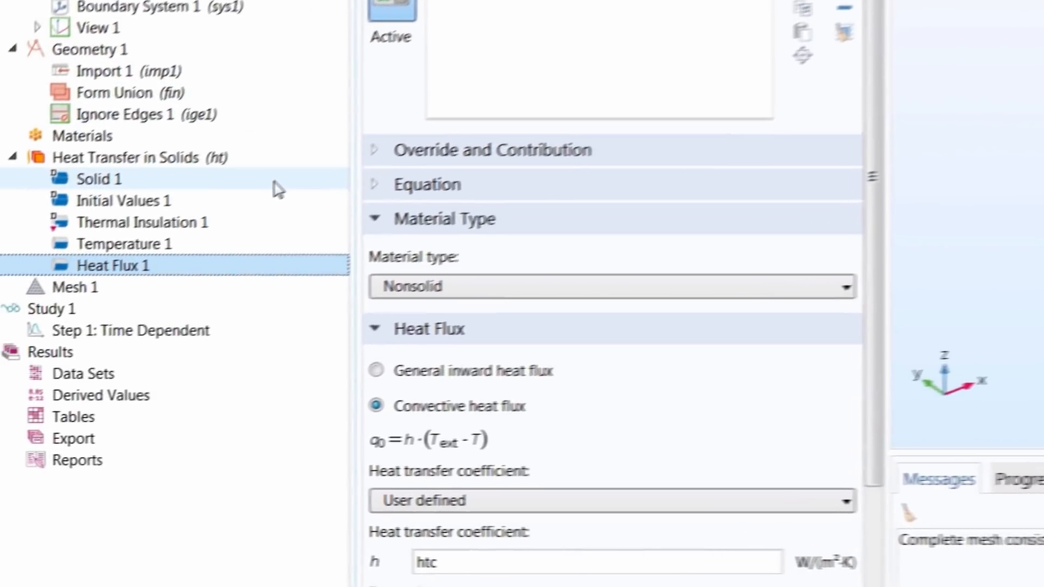
click(101, 264)
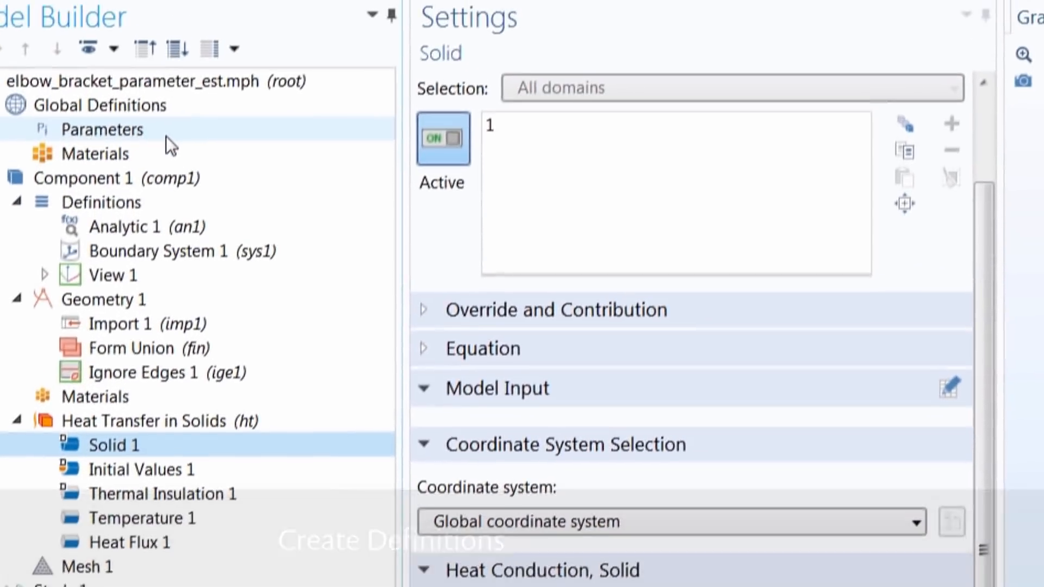
Step: Add a global parameter k with the expression 0.1[W/(m*K)] and the description Thermal conductivity
click(166, 137)
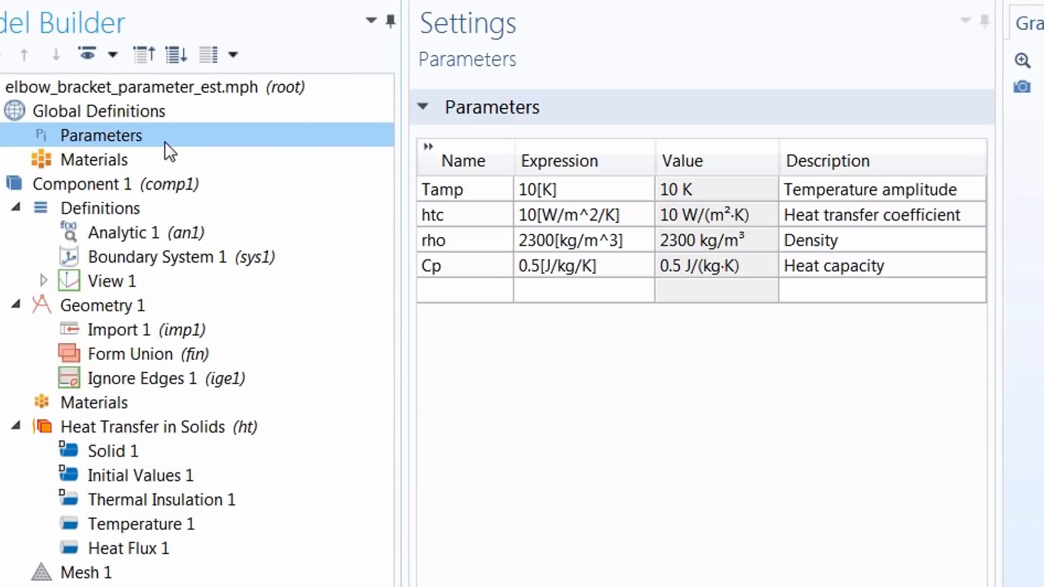
click(442, 286)
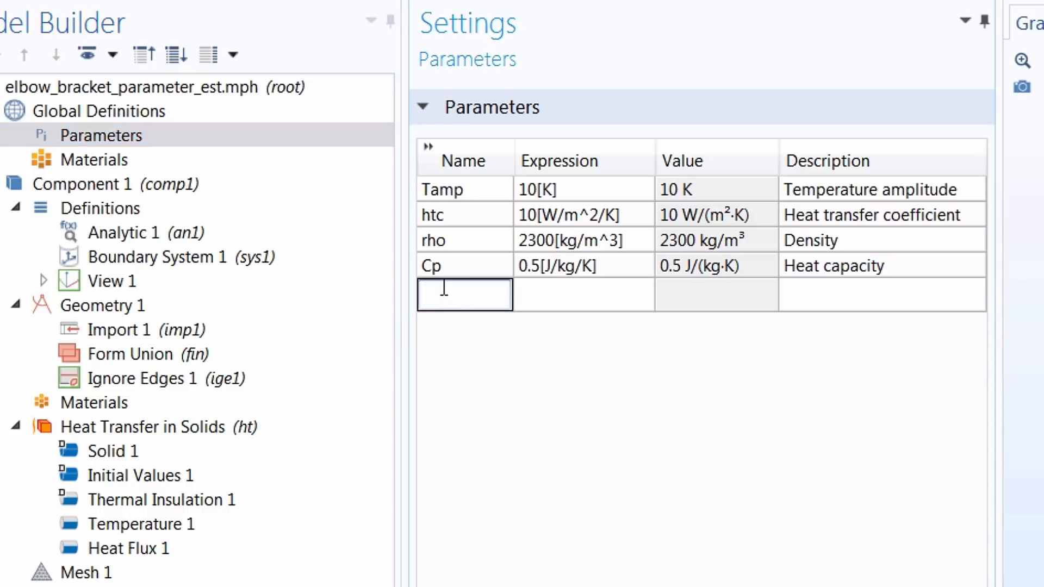
text(k)
key(Tab)
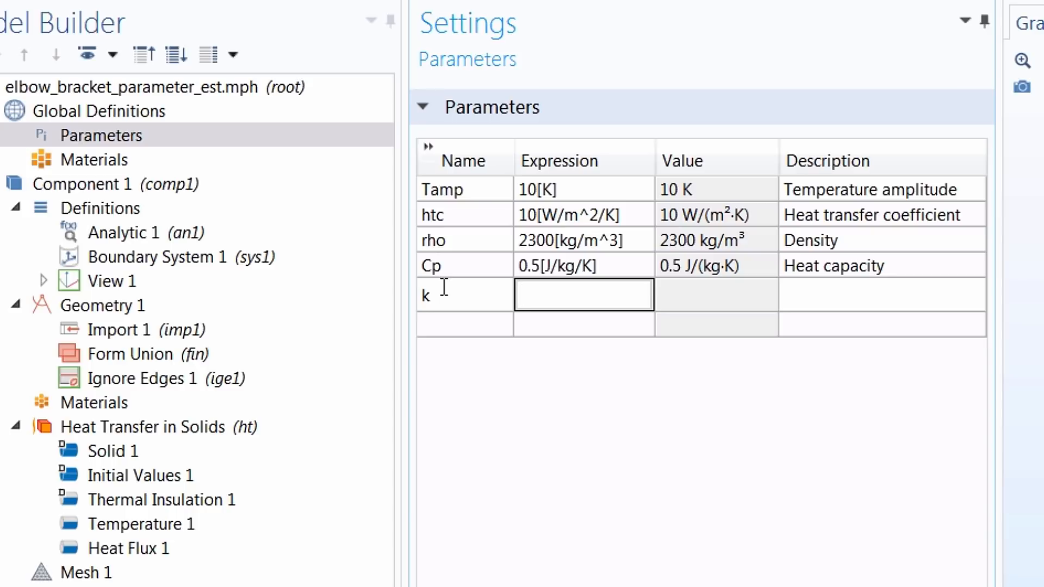
text(0.1[W/(m*)
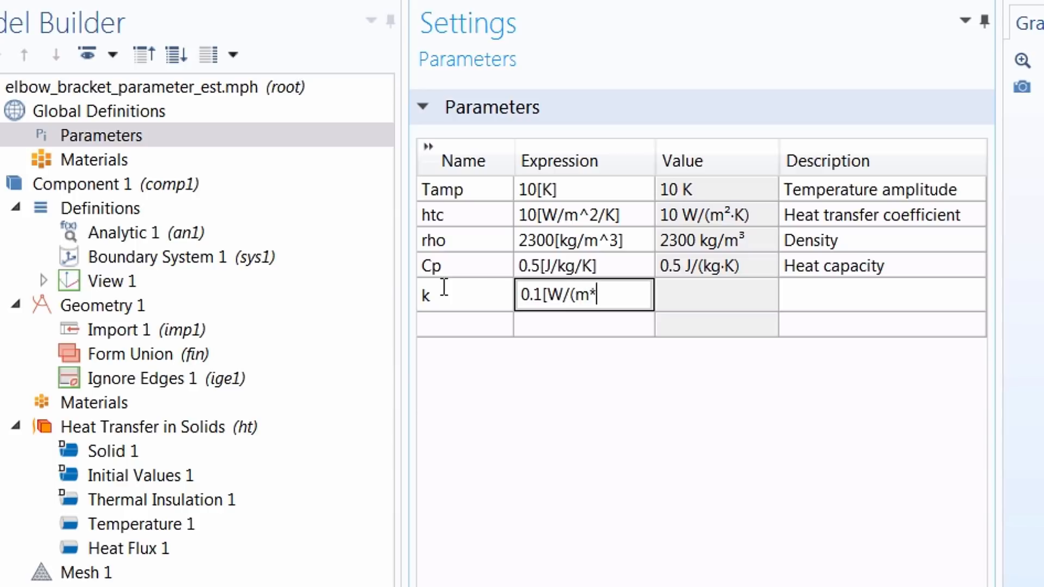
text(K)])
key(Tab)
text(Therm)
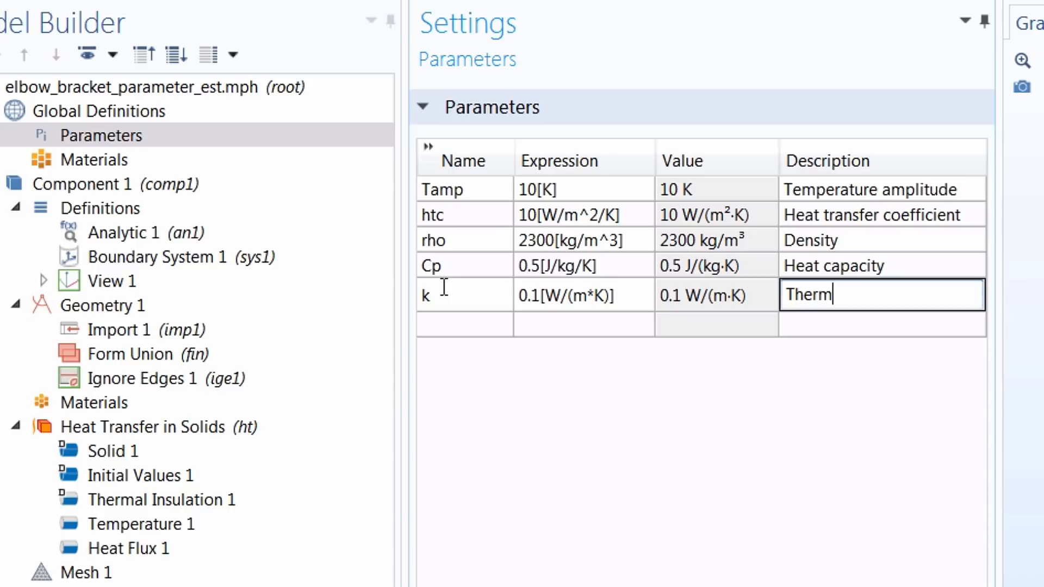
text(al conduct)
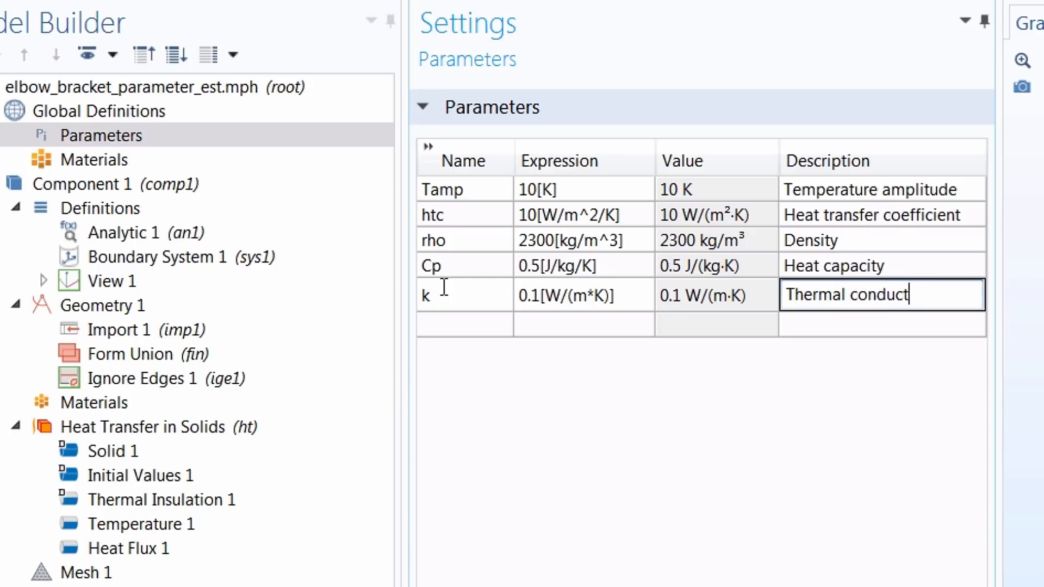
text(ivity)
key(Return)
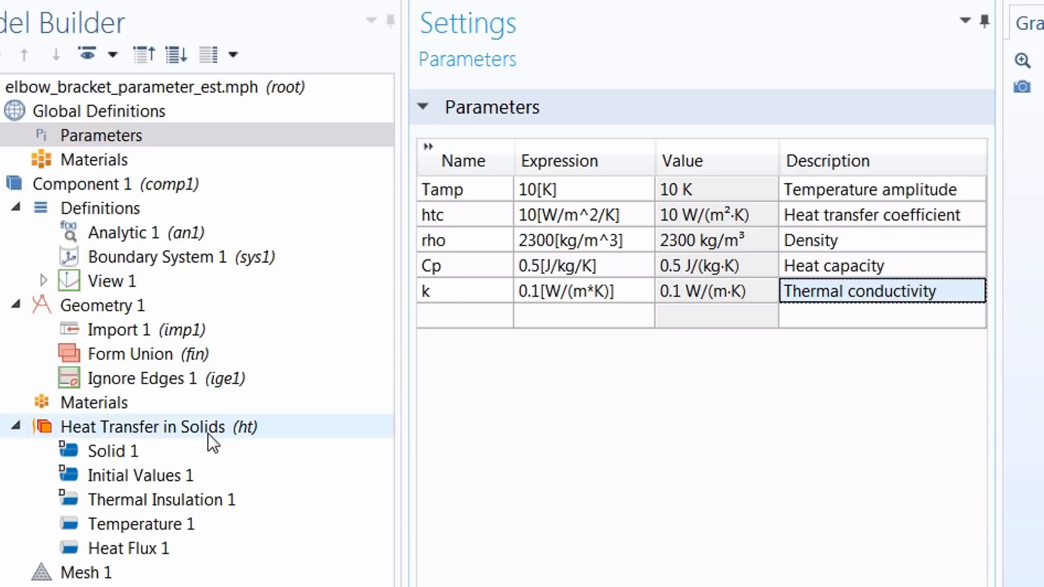
Step: Set the thermal conductivity of Solid 1 to User defined with the value k
click(162, 449)
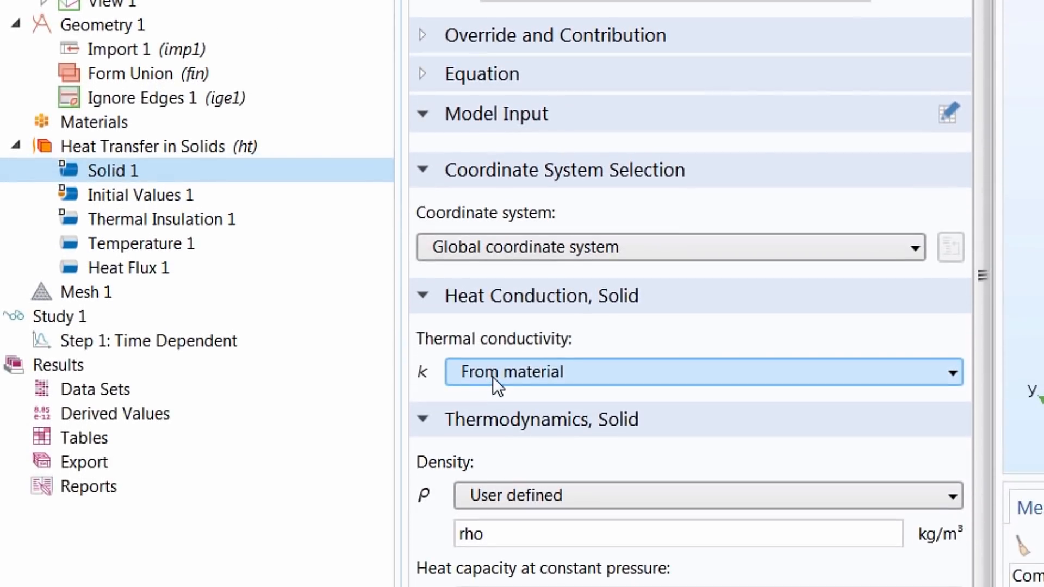
click(492, 375)
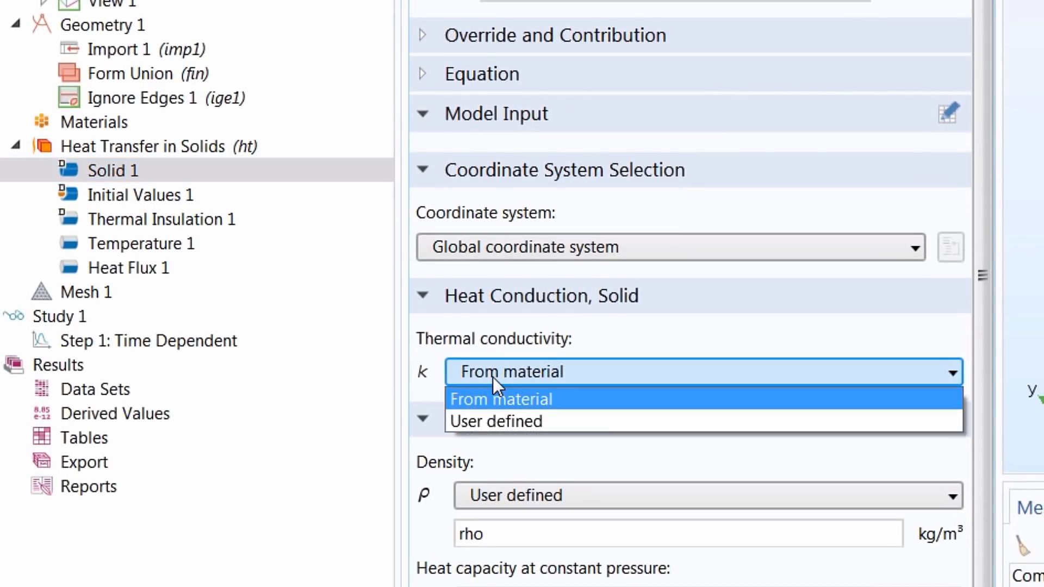
click(554, 422)
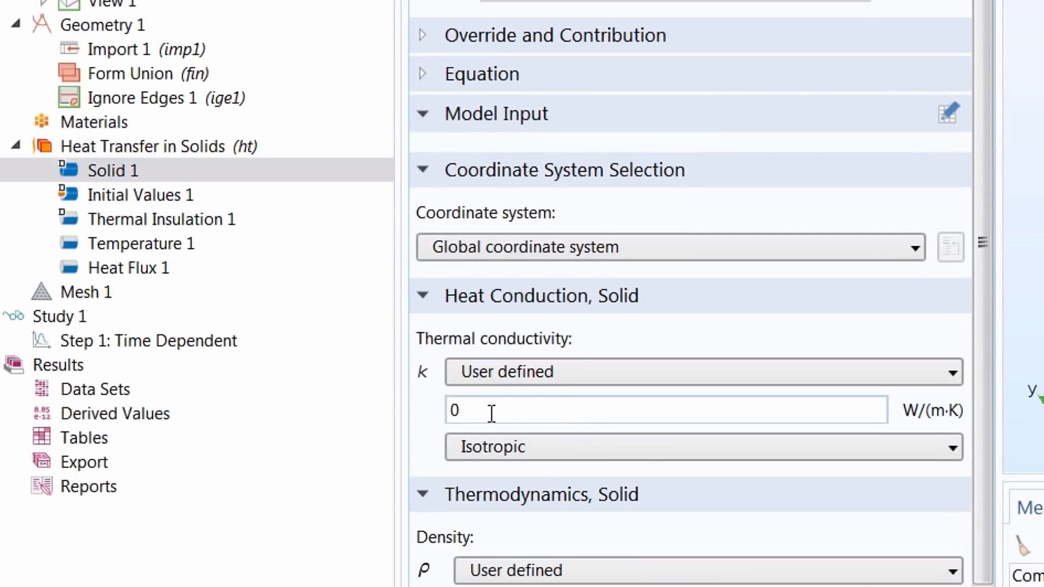
drag(524, 410, 449, 410)
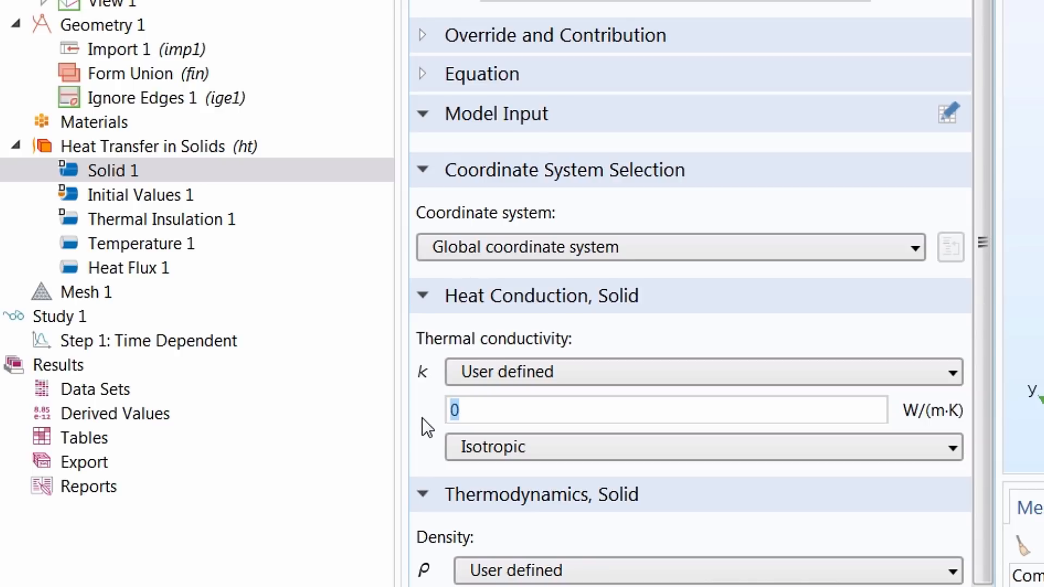
text(k)
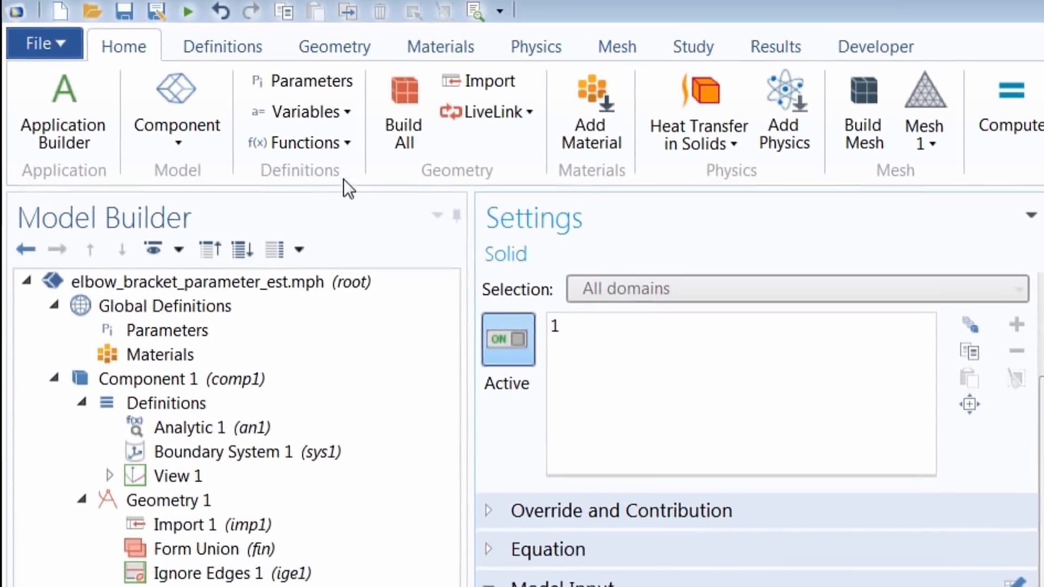
Step: Add a local Interpolation function and load its table from the CSV file material property fitting data.csv
click(341, 143)
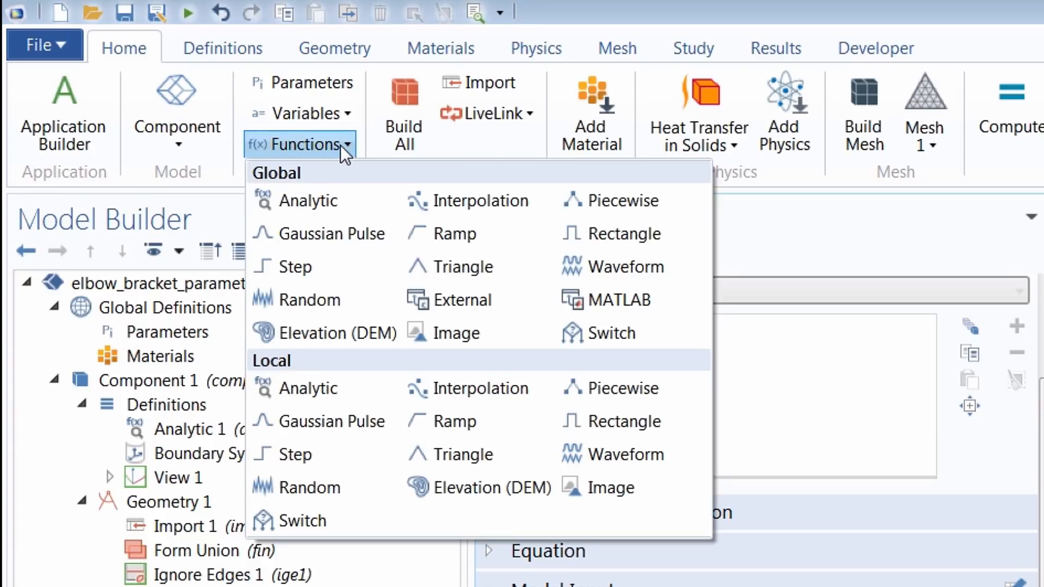
click(468, 397)
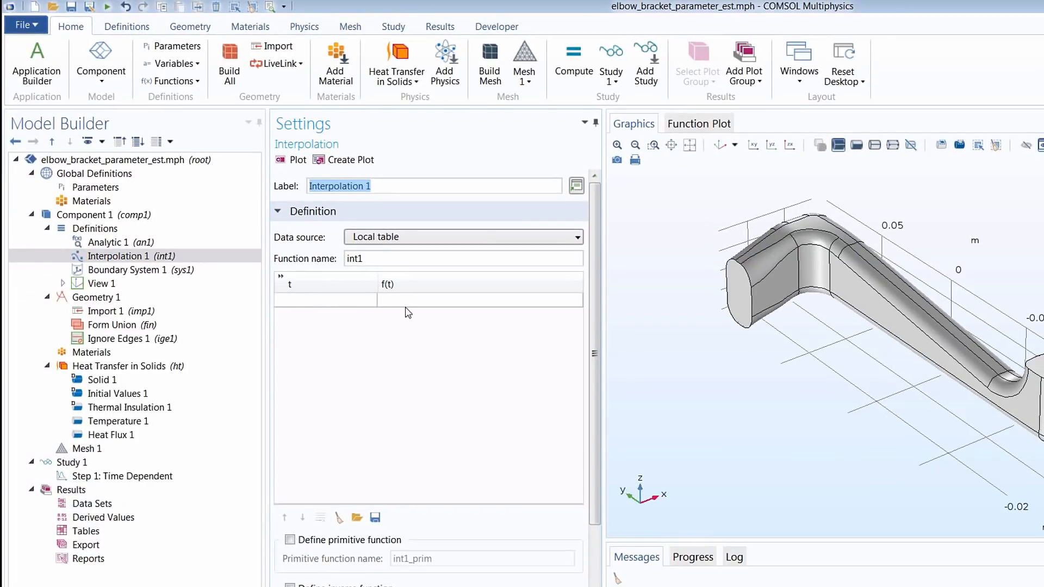
click(357, 518)
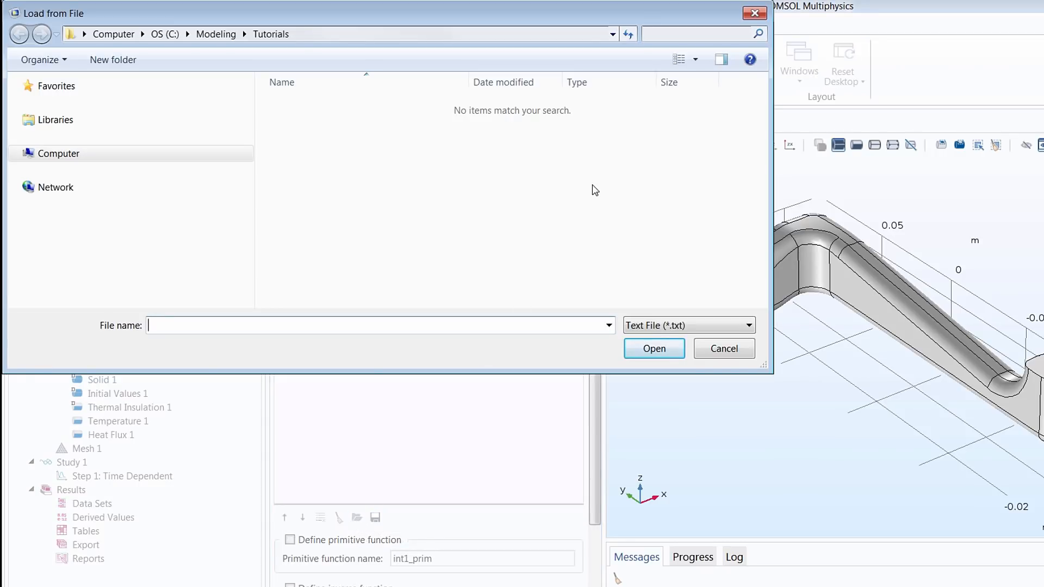
click(682, 326)
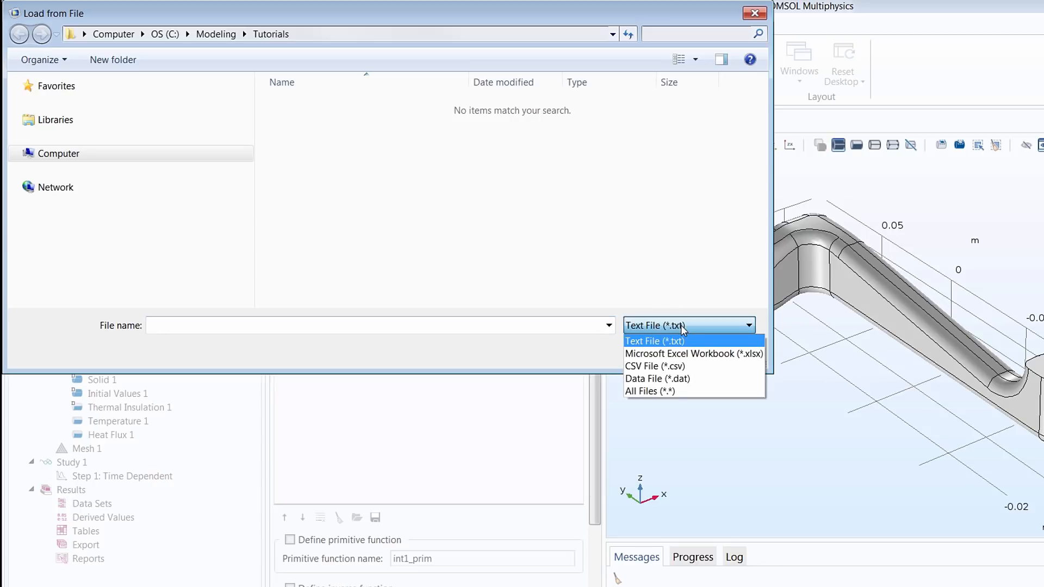
click(647, 366)
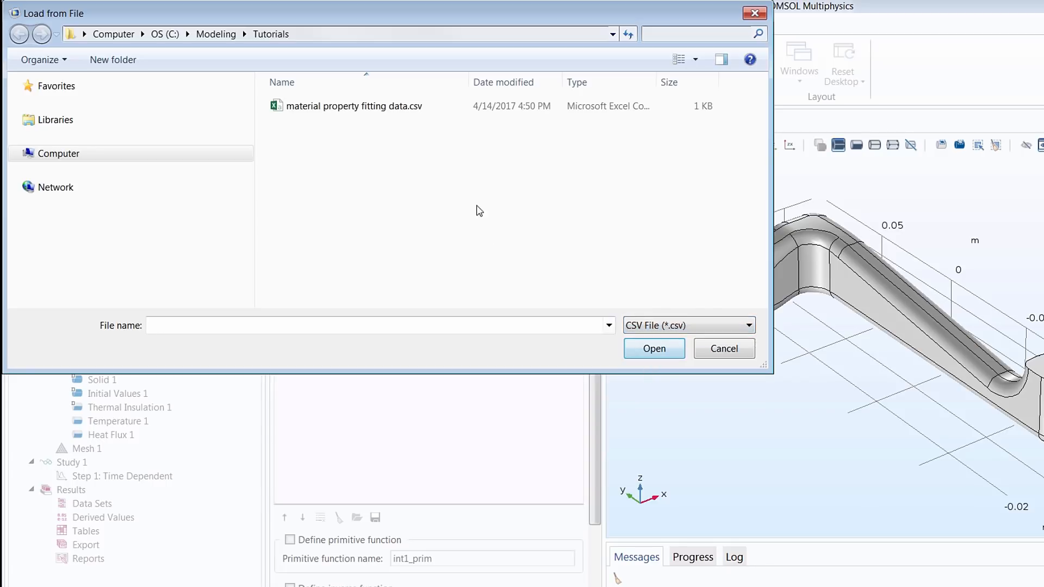
click(406, 108)
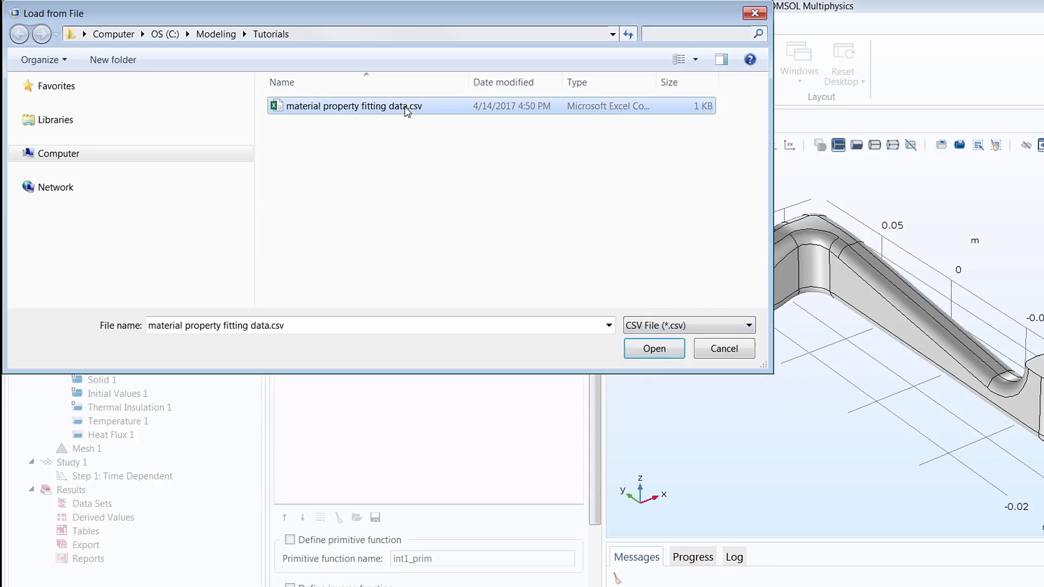
click(634, 351)
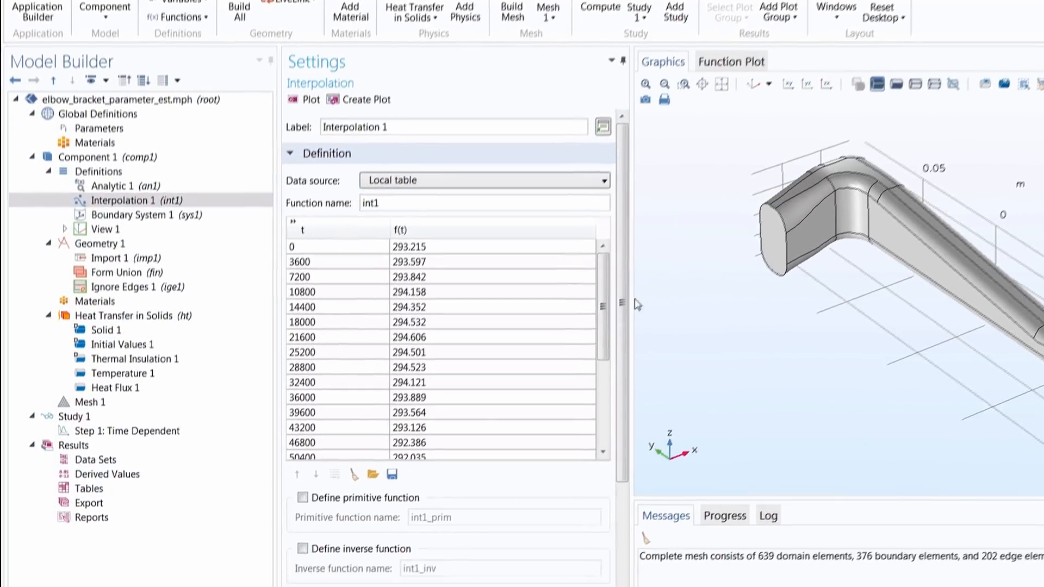
Step: Set the interpolation function's argument unit to s and its function unit to K, and plot the function
drag(575, 354, 575, 438)
drag(618, 359, 621, 265)
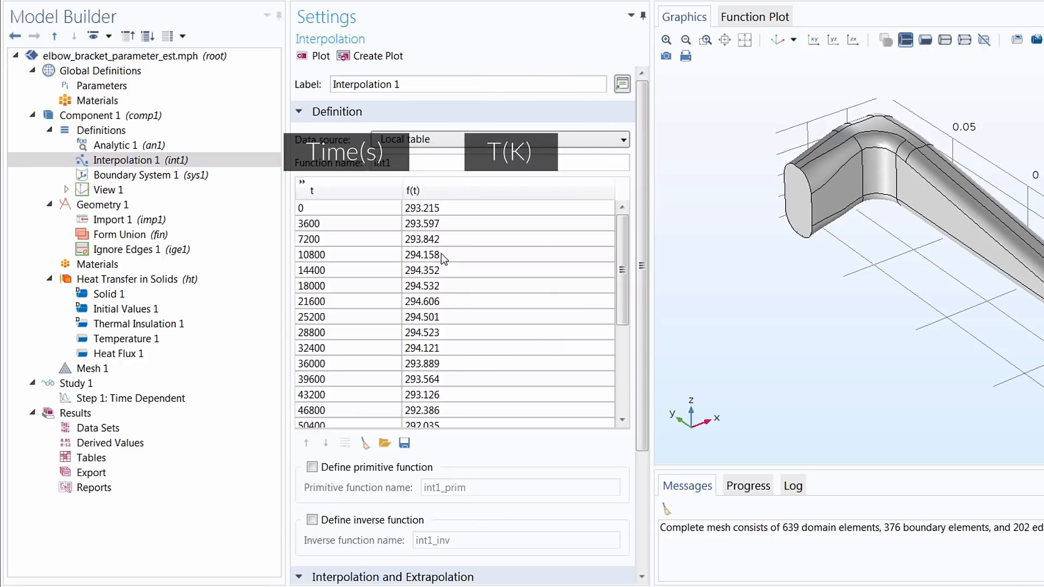
drag(641, 279, 636, 402)
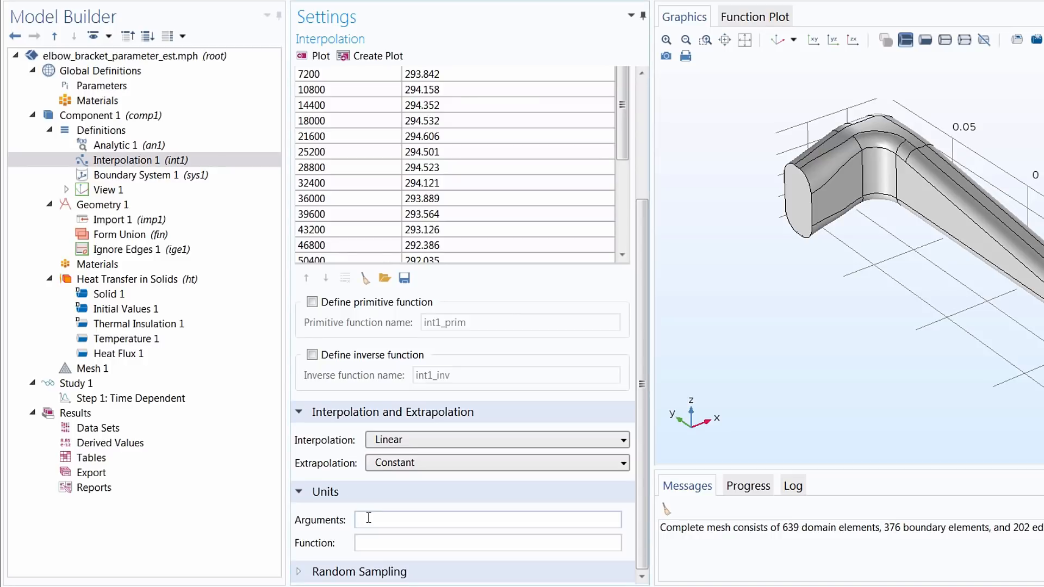
text(s)
click(369, 547)
text(K)
click(321, 60)
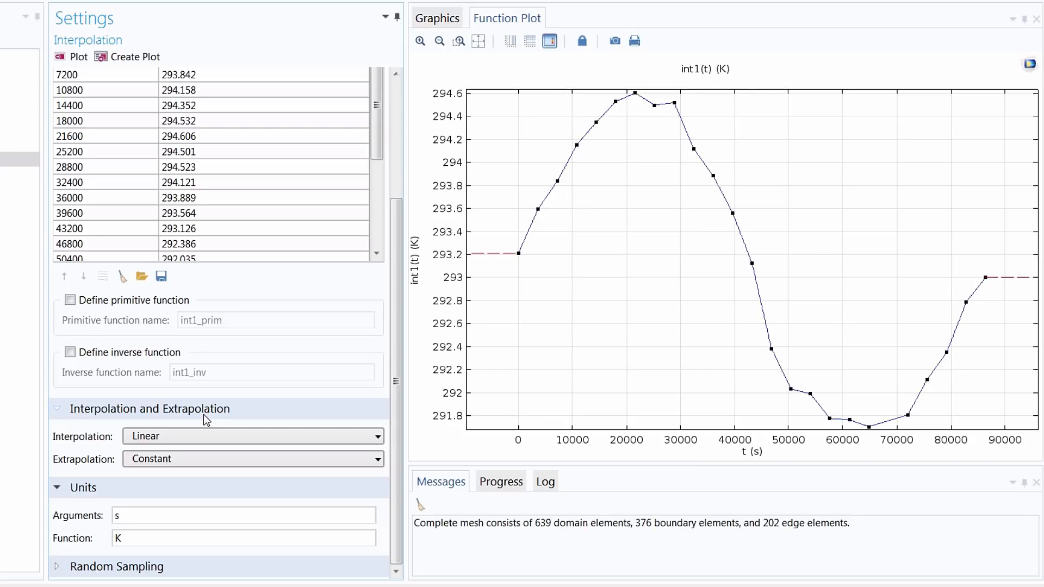
drag(393, 261, 402, 191)
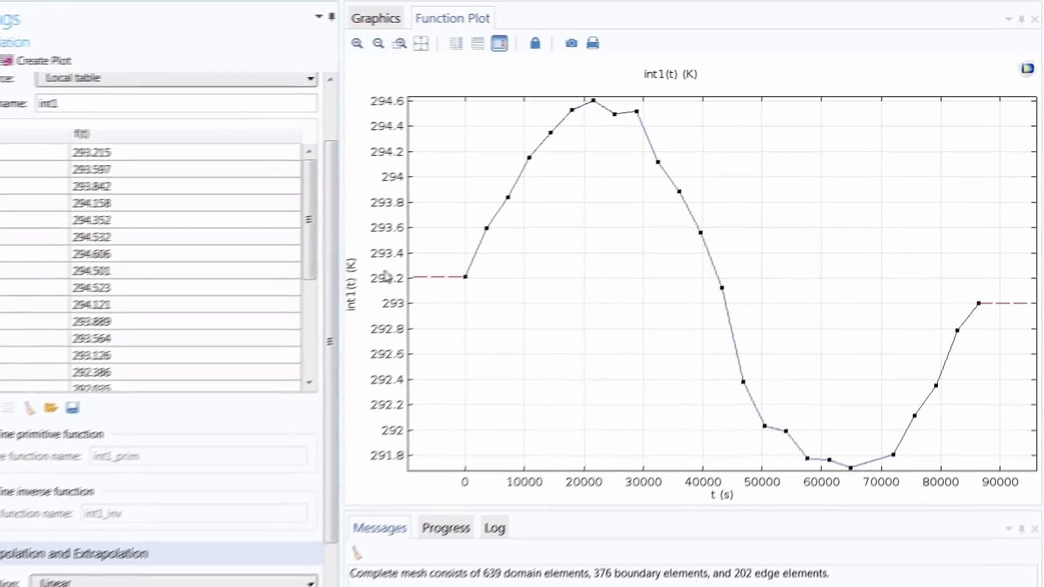
Step: Return to the geometry view and add an Average component coupling on boundary 21, the upper end face of the bracket's short leg
click(288, 23)
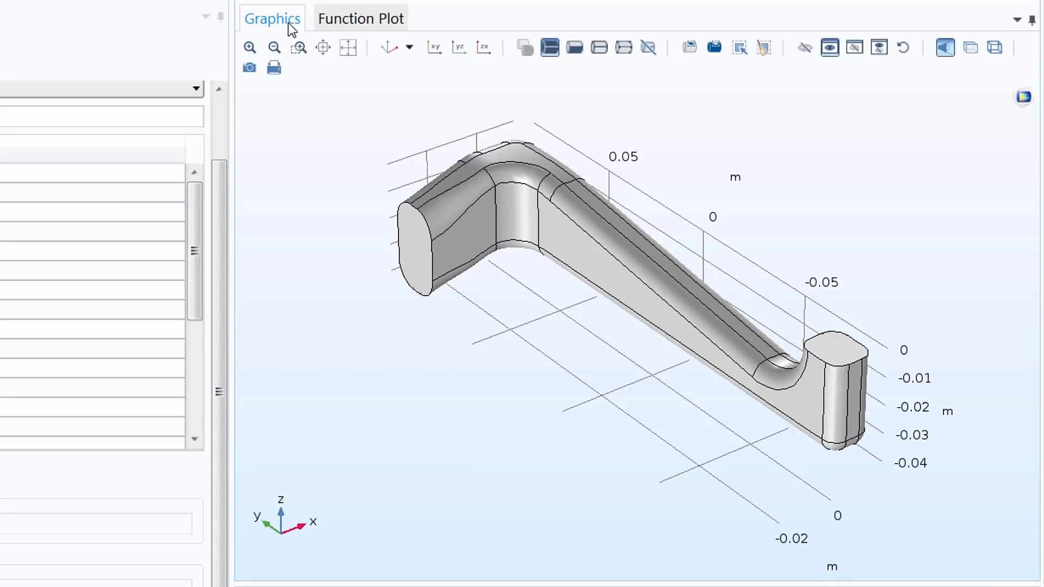
click(574, 48)
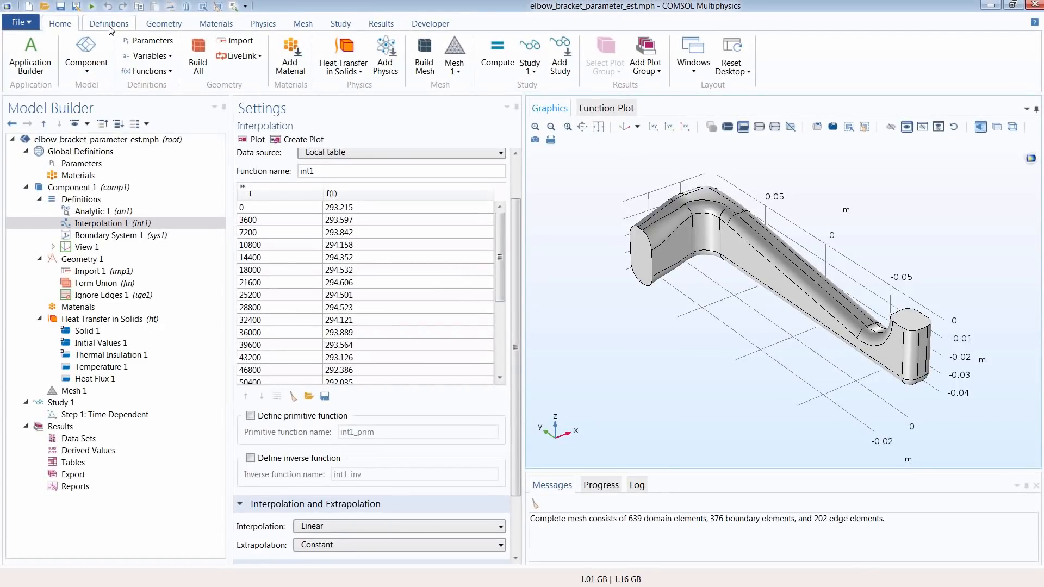
click(110, 25)
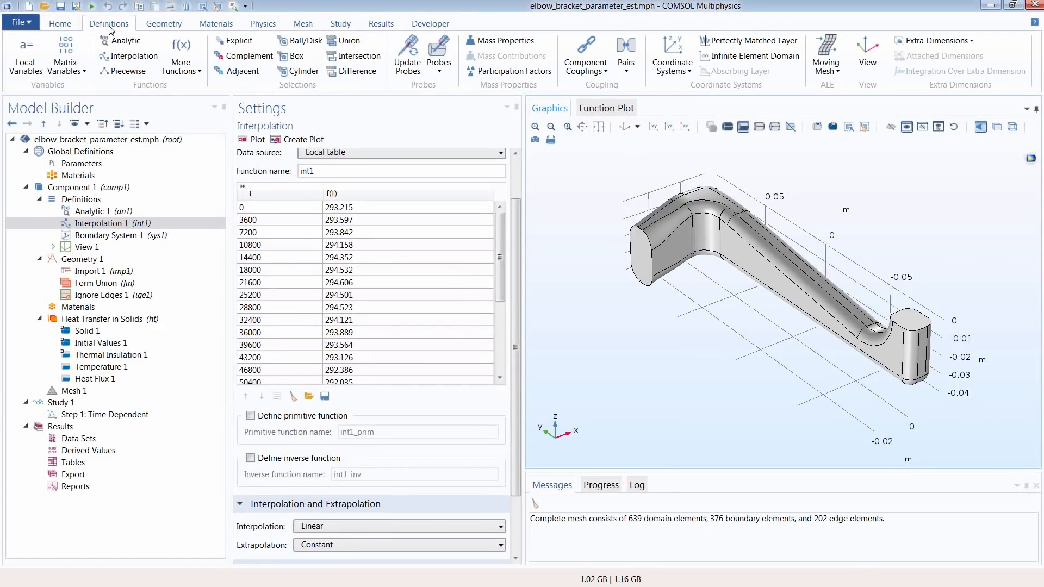
click(595, 77)
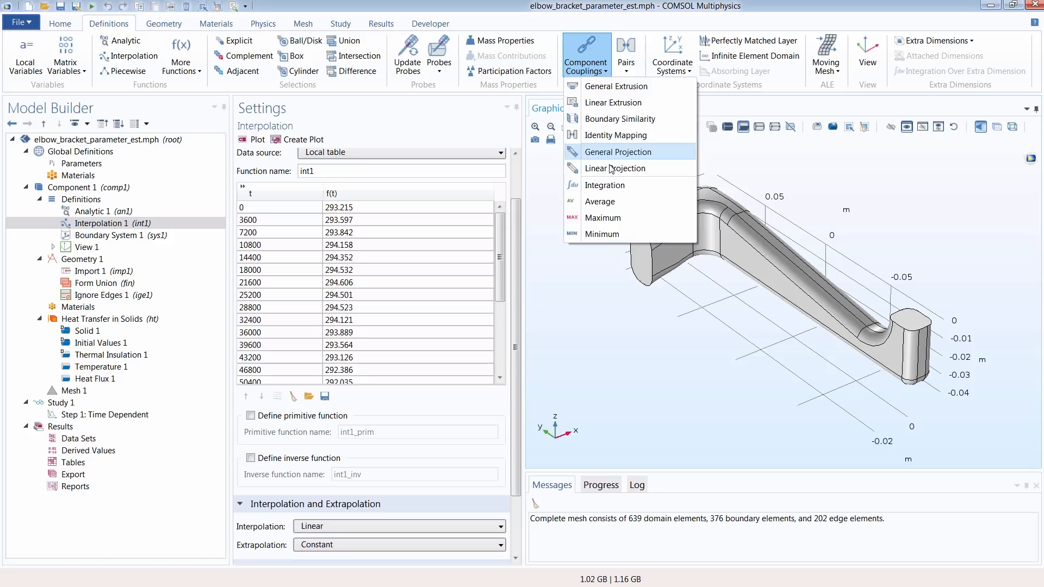
click(600, 202)
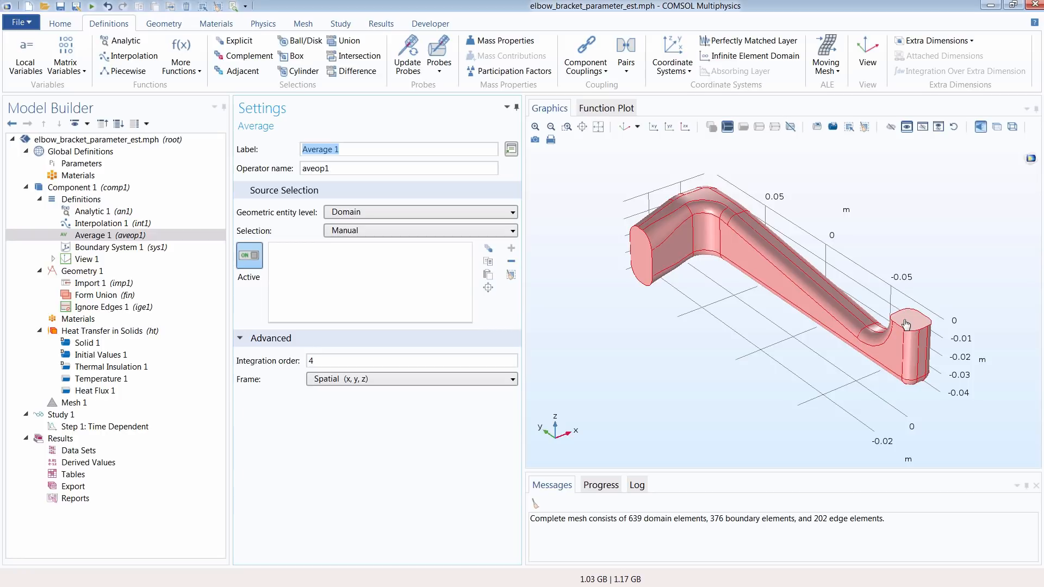
click(373, 213)
click(369, 234)
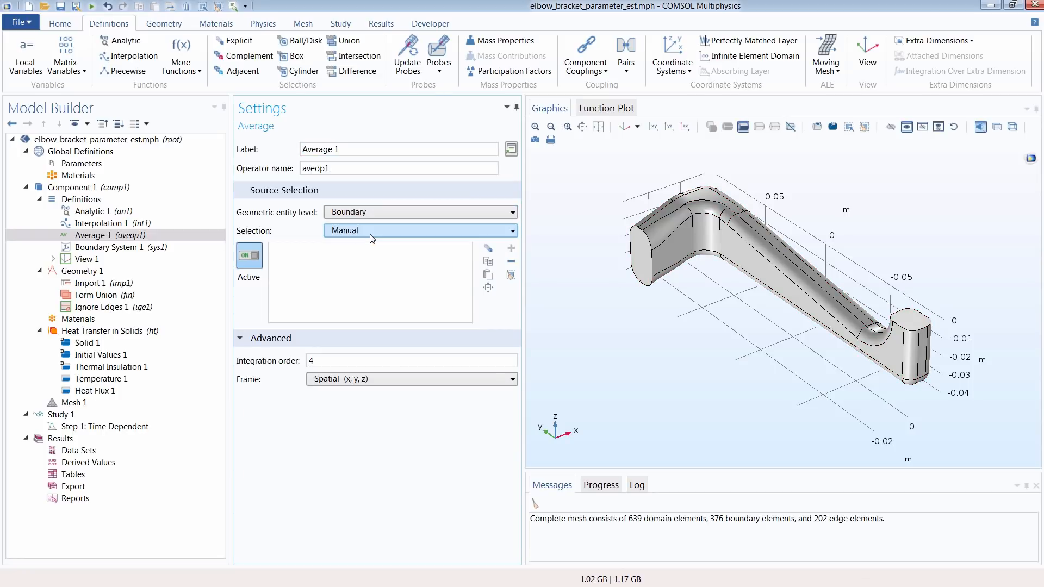
click(906, 326)
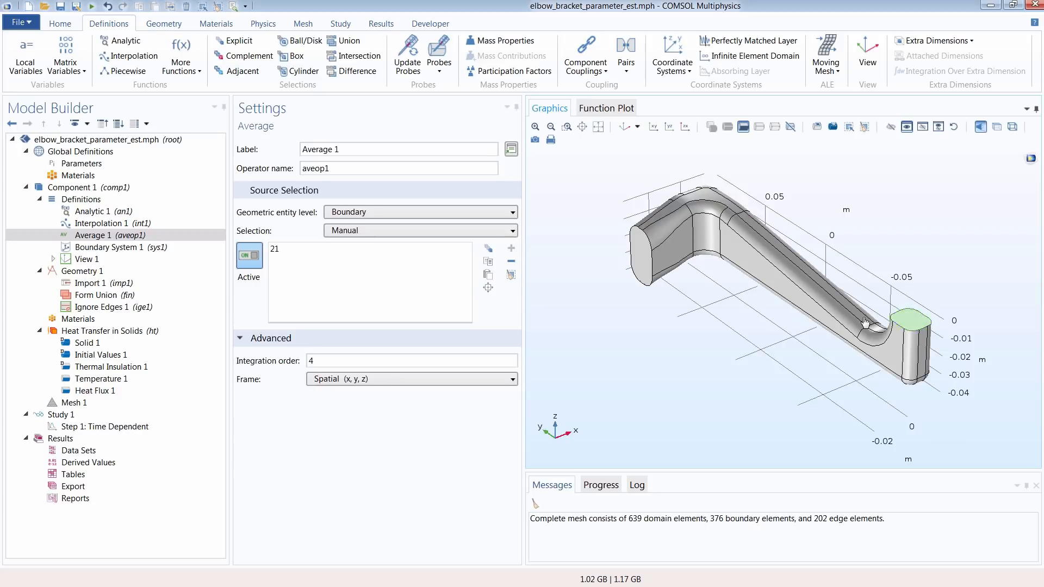
Step: Add a local Variables node for the entire model and define the variable Tave with the expression aveop1(T)
click(26, 66)
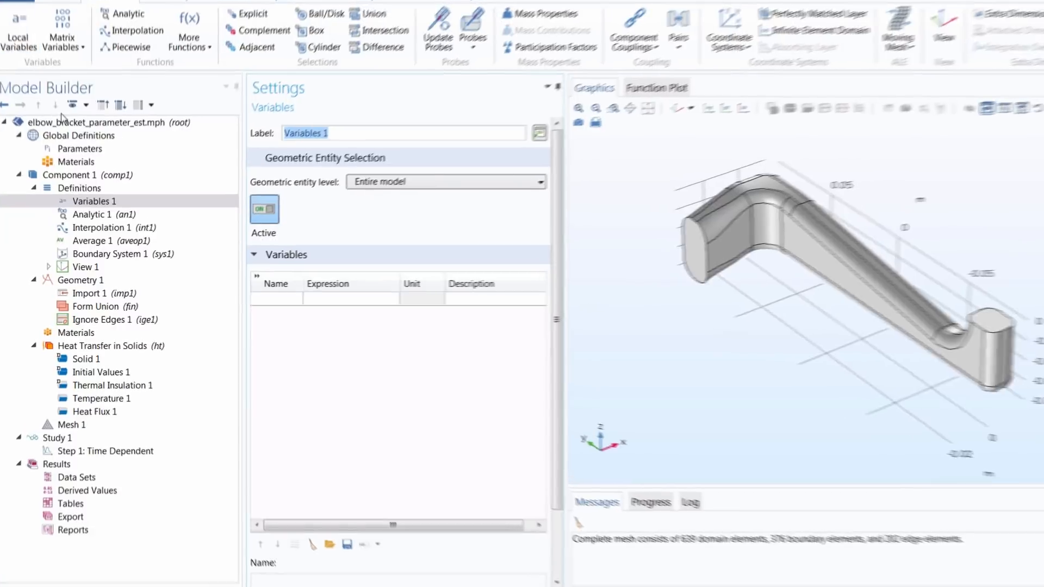
click(274, 303)
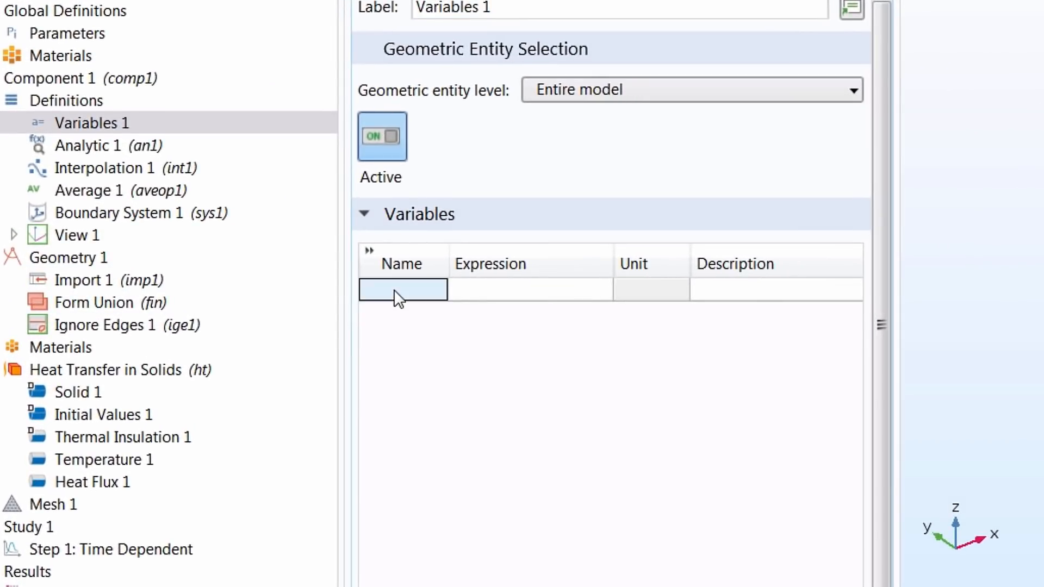
click(397, 293)
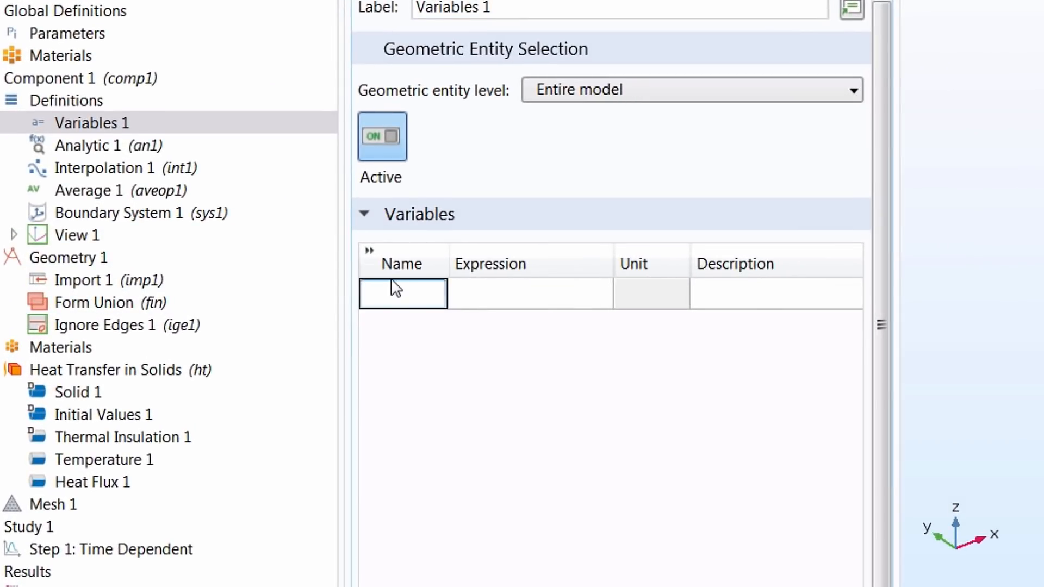
text(Tave)
key(Tab)
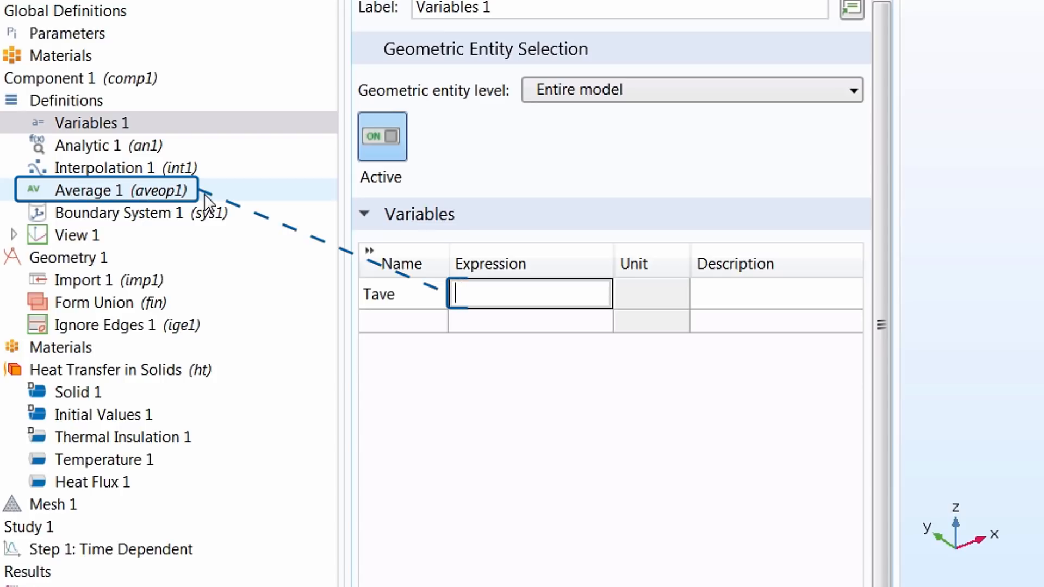
text(av)
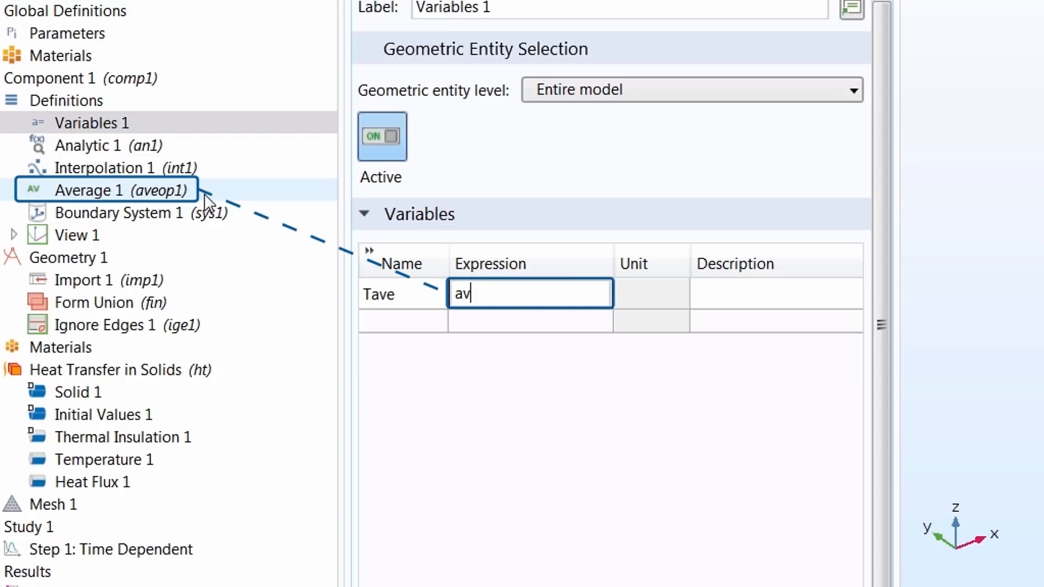
text(eop1()
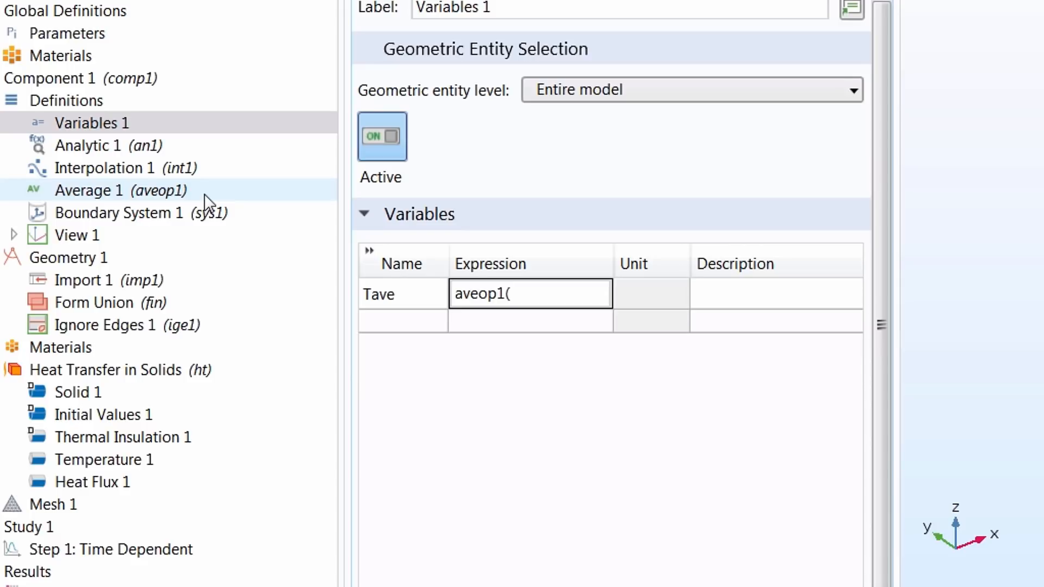
text(T))
key(Tab)
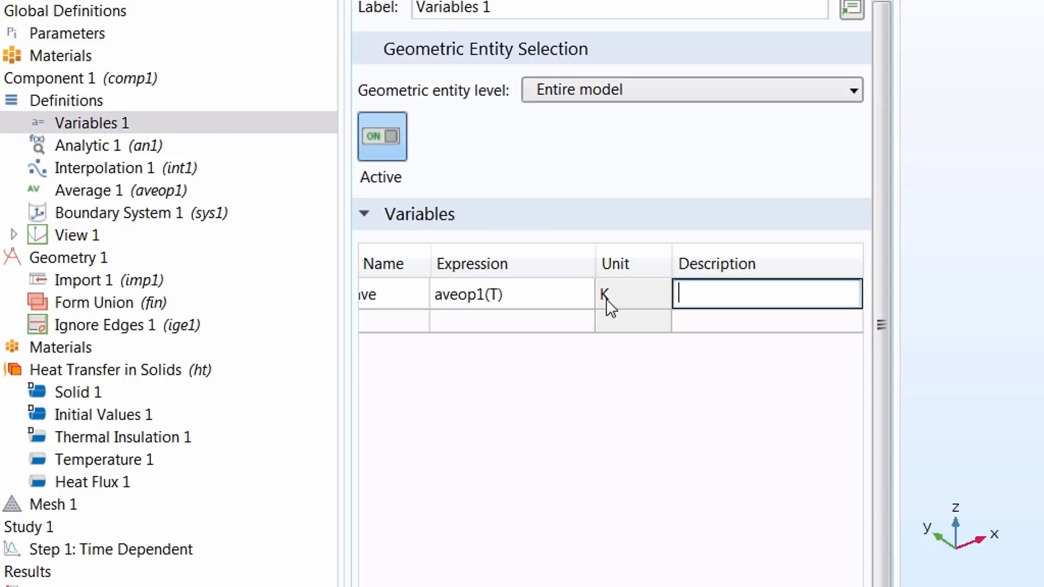
Step: Describe Tave as Average boundary temperature and expand the variables table to its full width
text(Average boun)
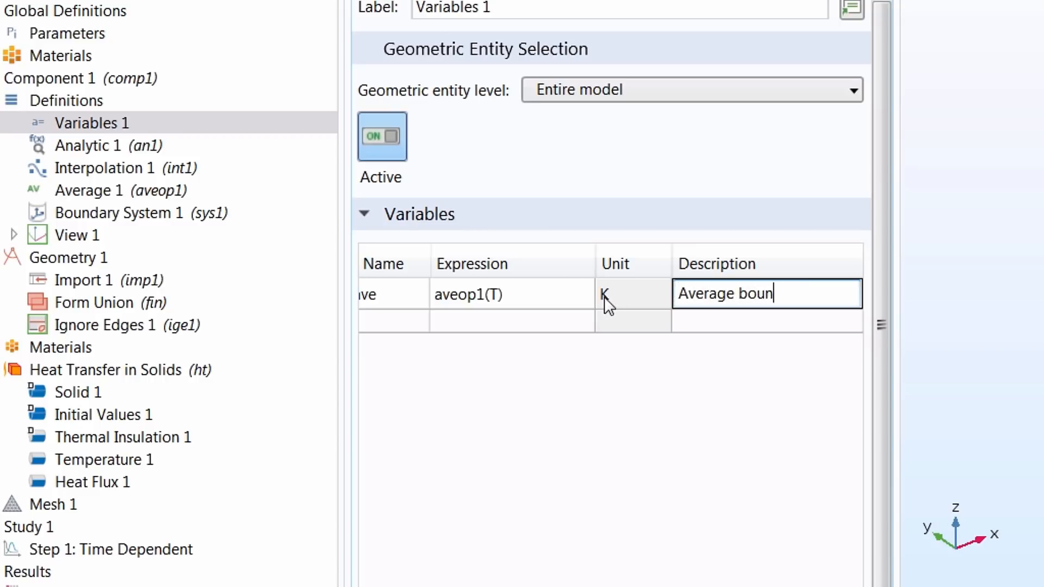
text(dary temperature)
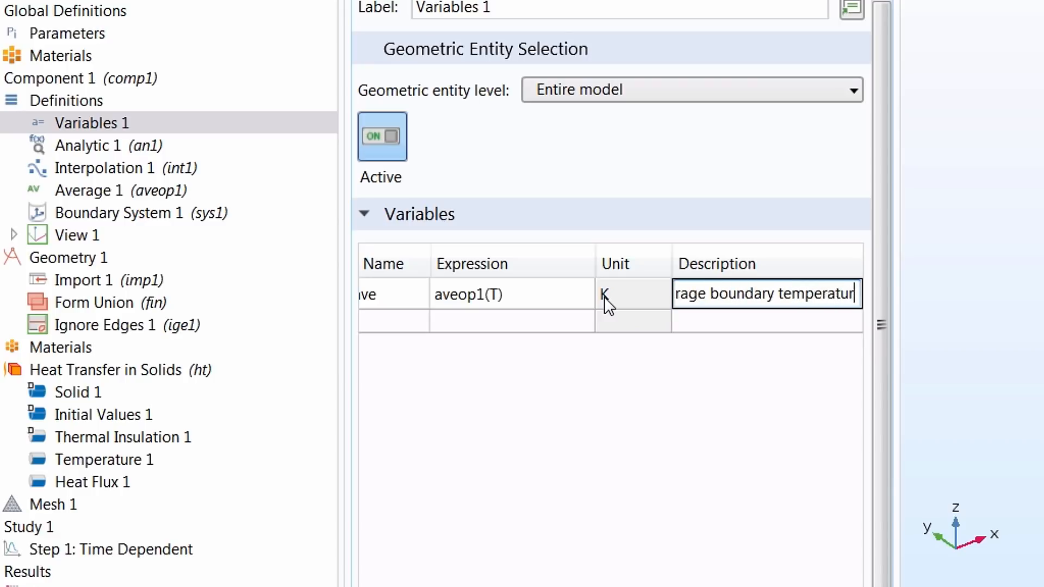
key(Return)
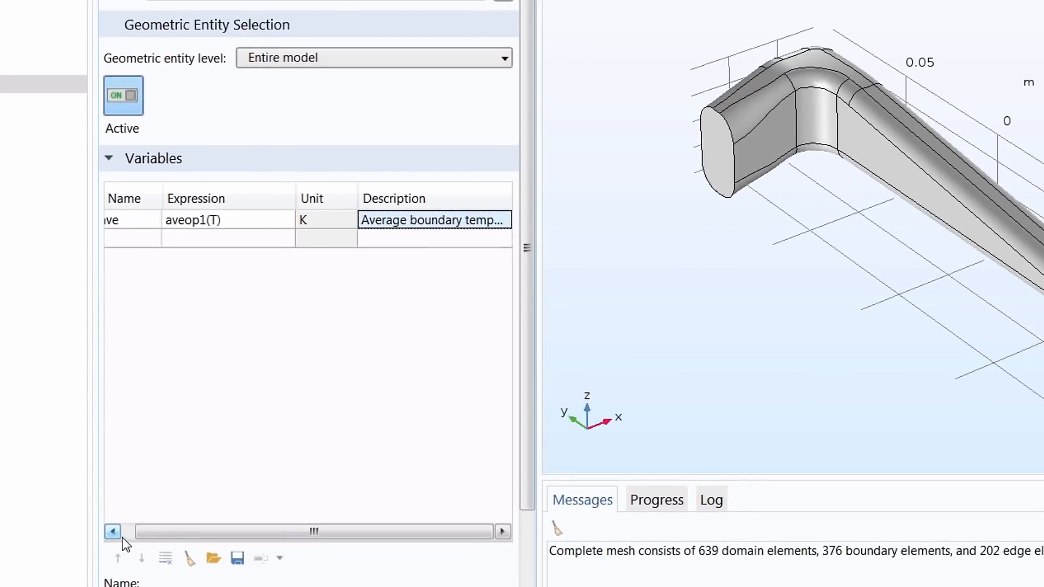
click(126, 532)
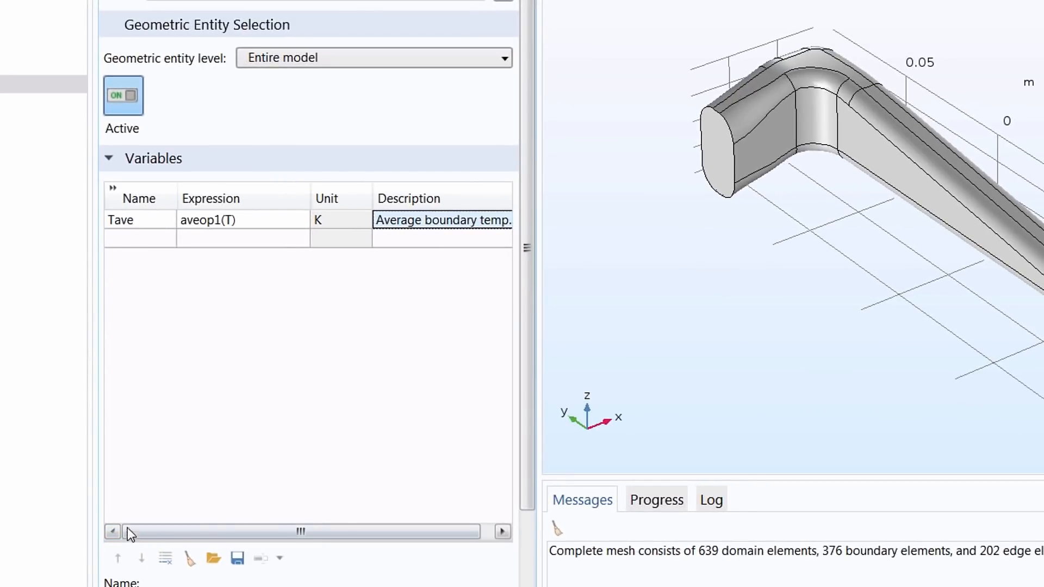
click(113, 188)
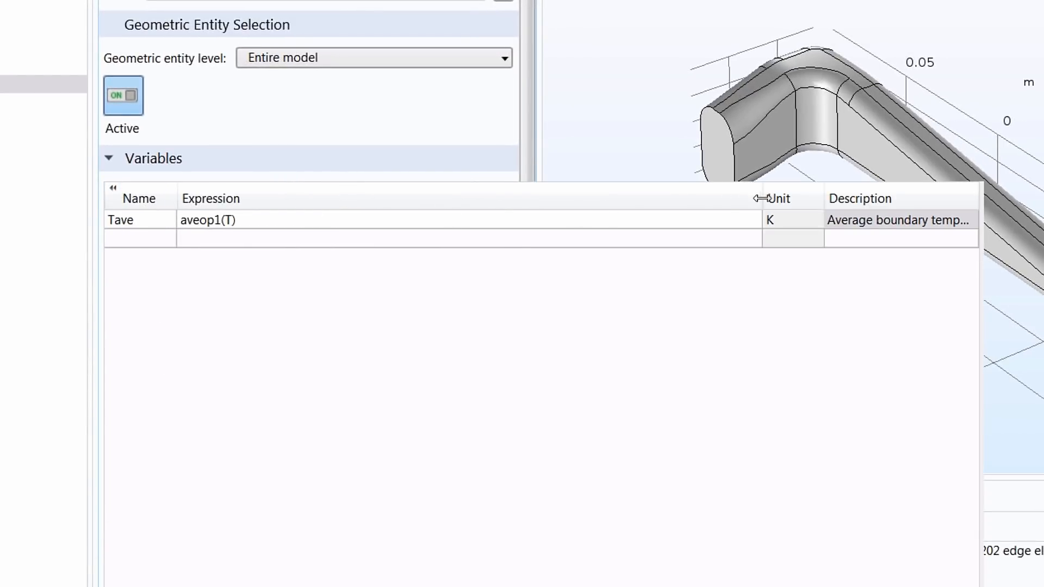
Step: Resize the variables table columns so the full description of Tave fits, and collapse the table to its normal size
drag(762, 198, 357, 226)
drag(819, 197, 506, 223)
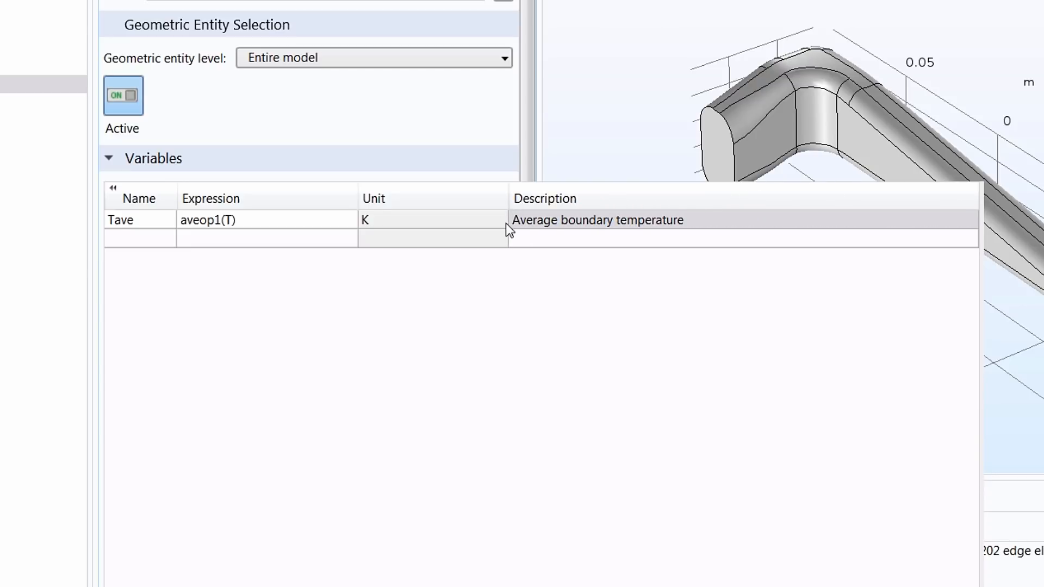
click(113, 190)
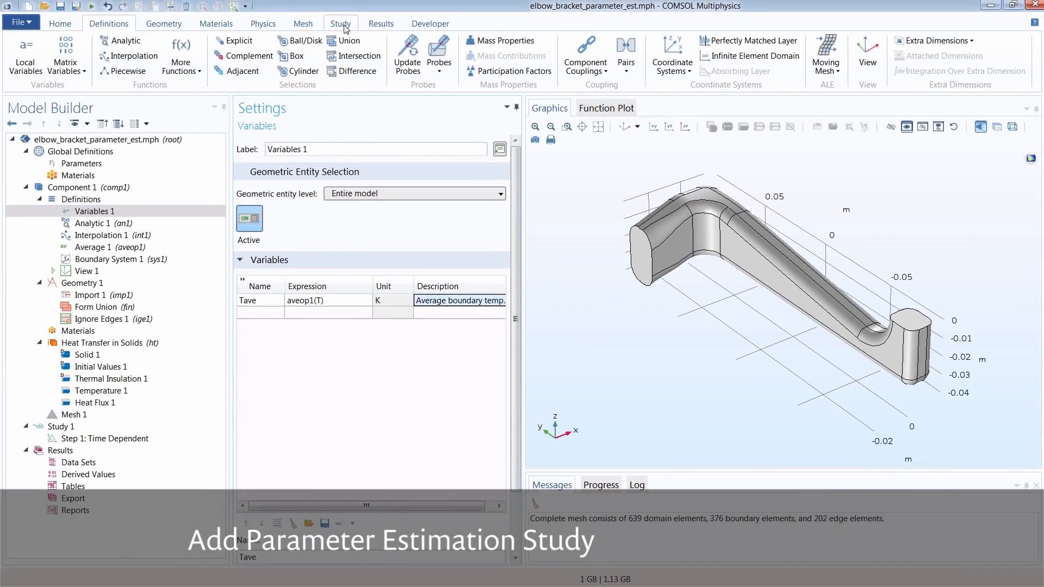
Step: Add a Parameter Estimation node to Study 1 and review the settings of its linked Time Dependent study step
click(341, 23)
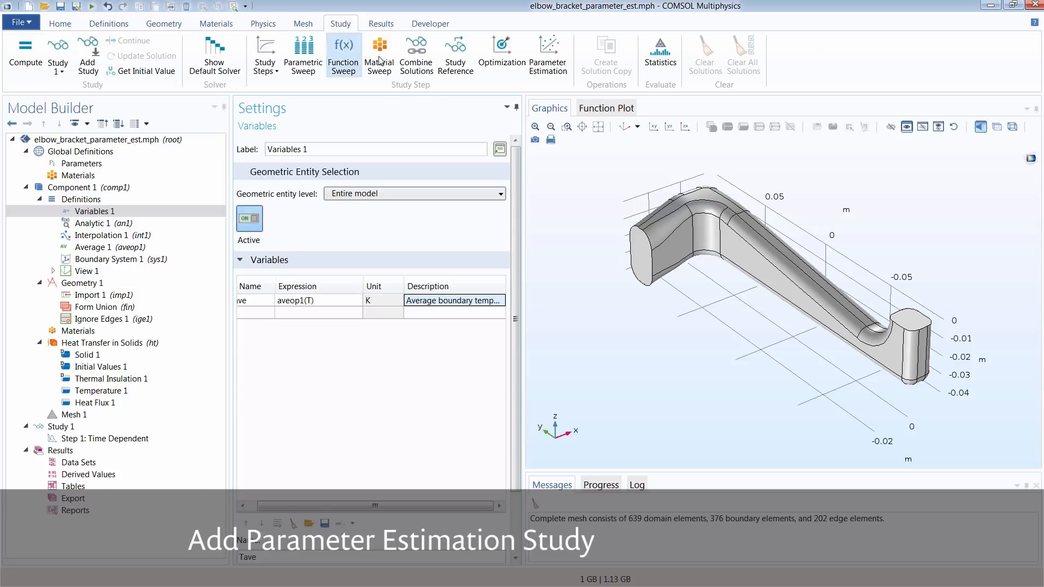
click(548, 71)
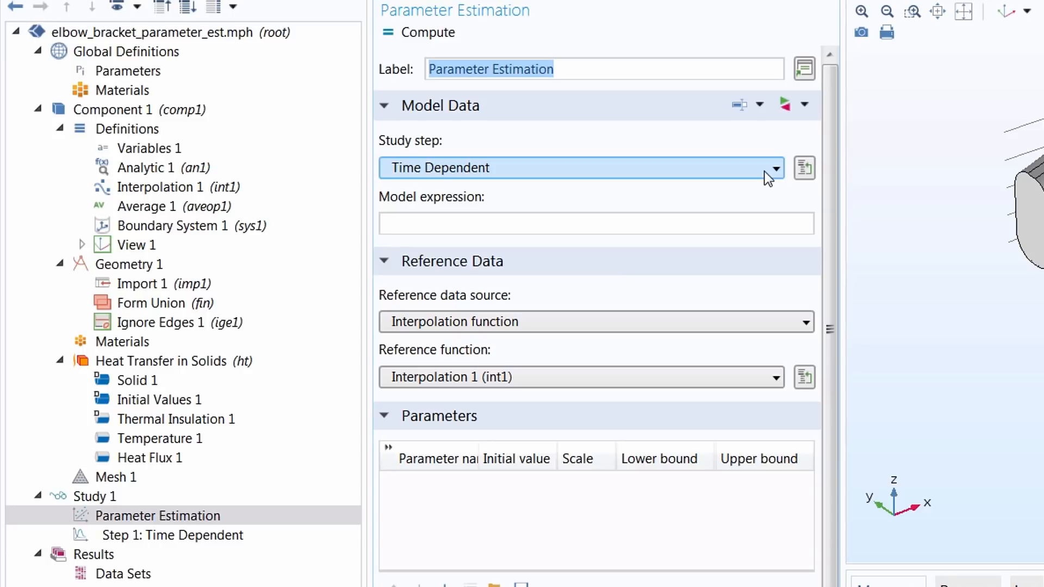
click(803, 169)
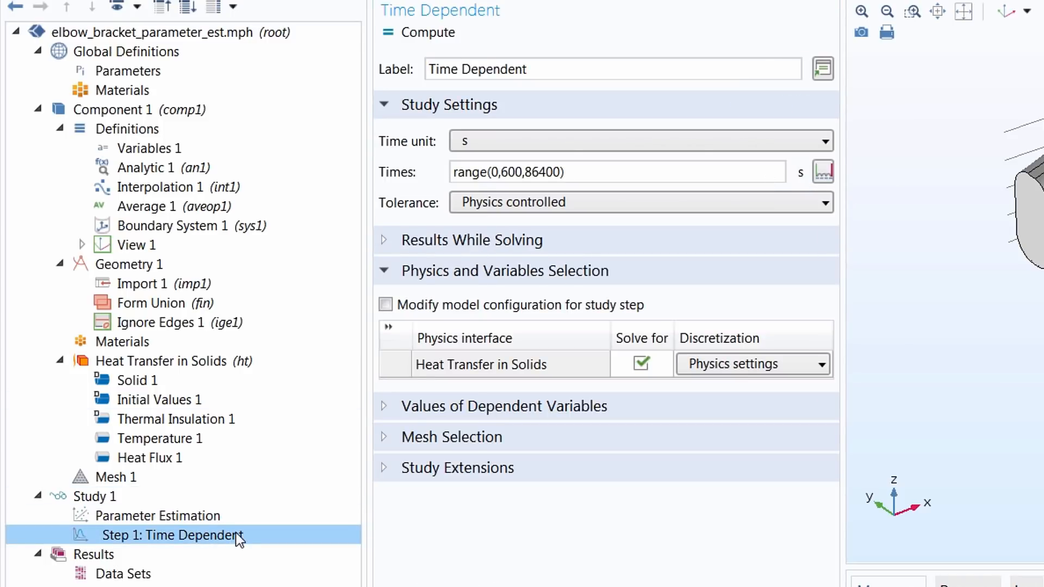
click(234, 516)
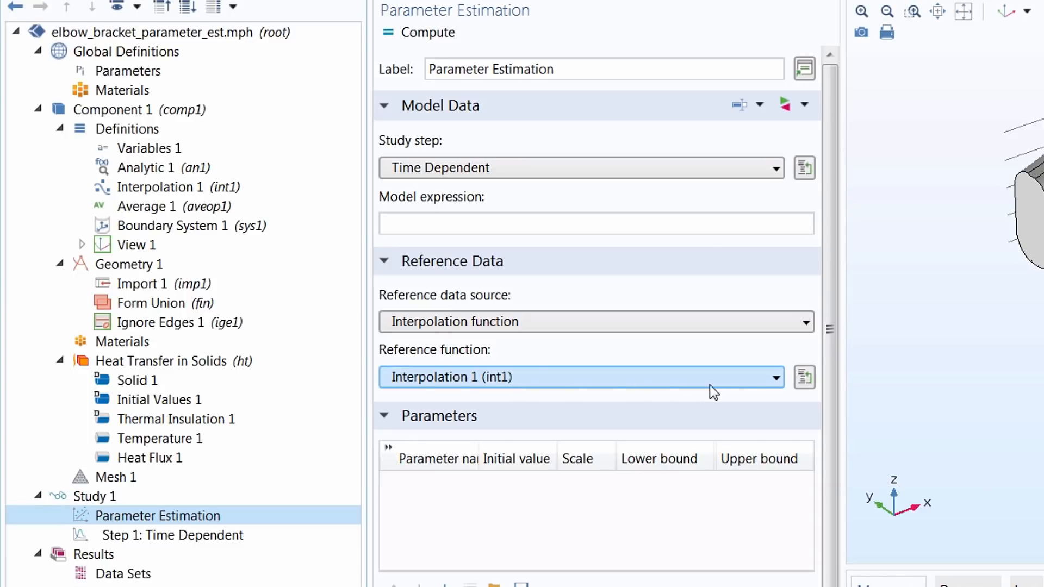
Step: Review the referenced interpolation function's data table and the available reference data source options
click(799, 385)
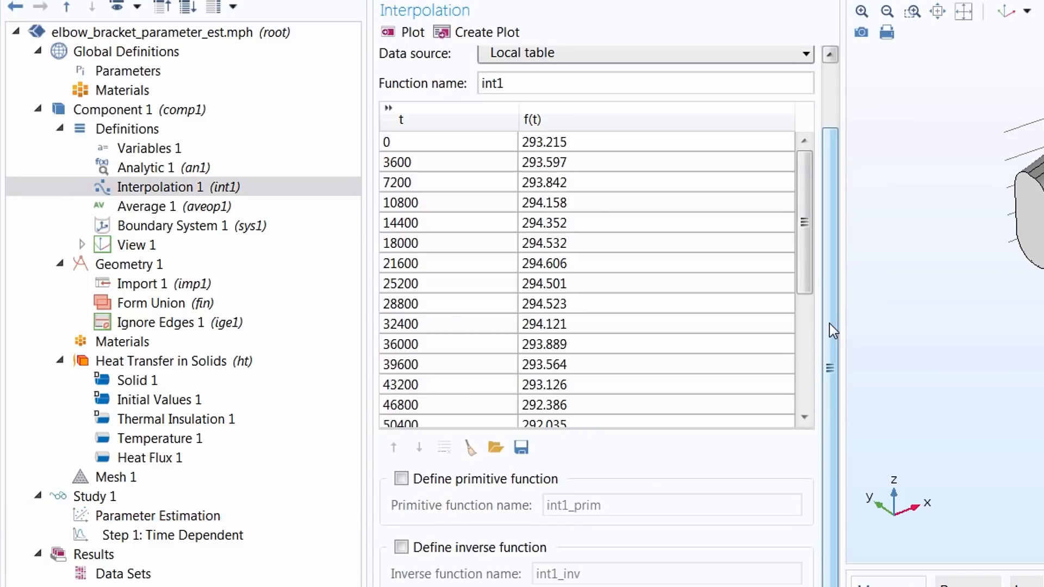
drag(830, 324, 829, 252)
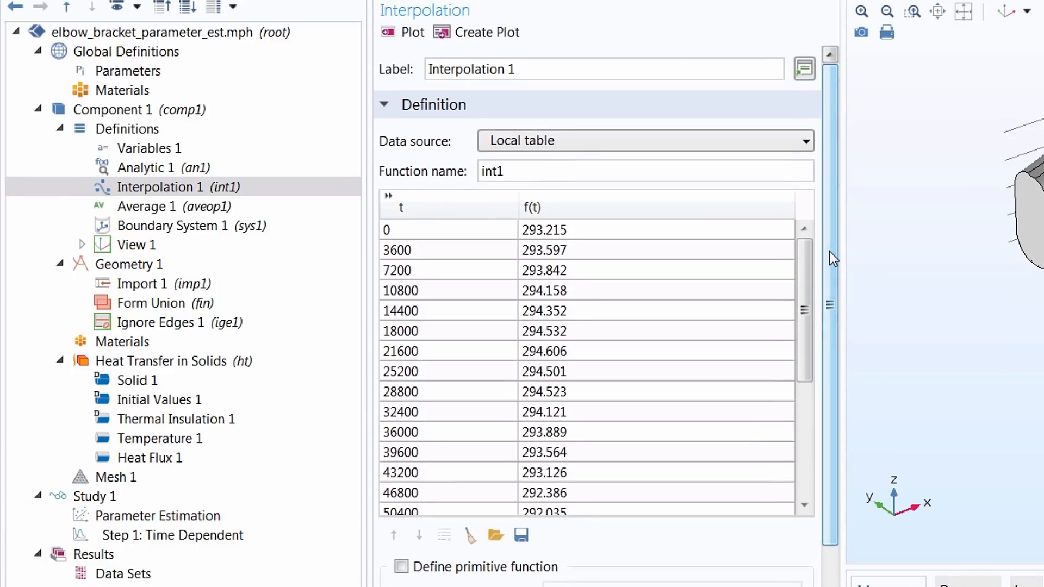
click(250, 521)
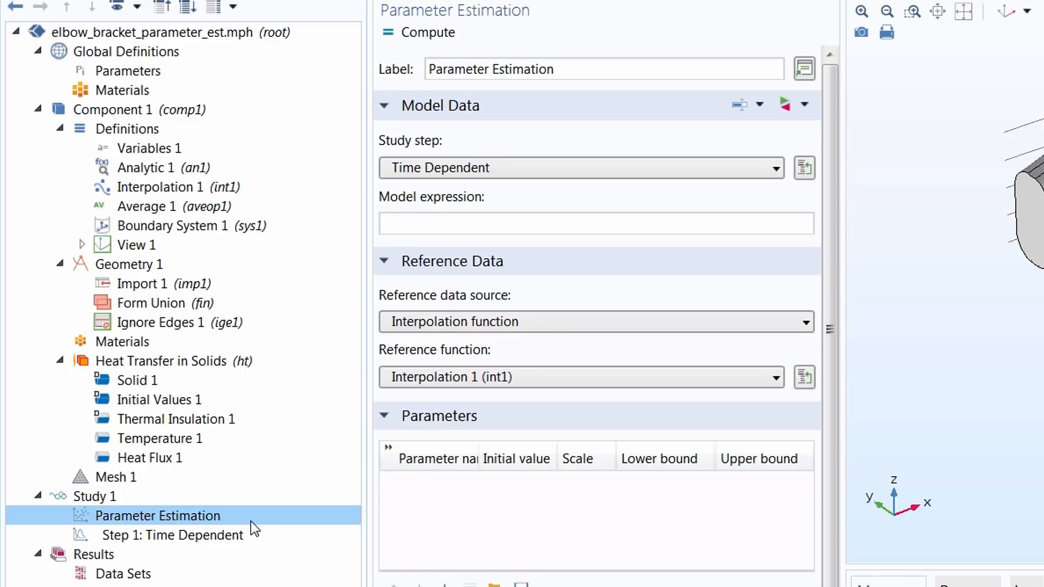
click(530, 328)
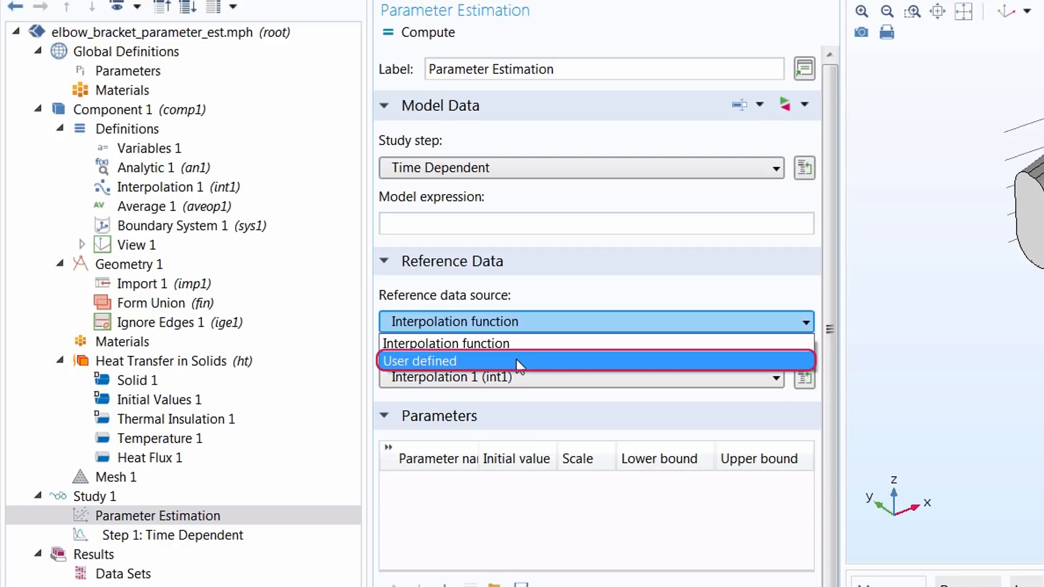
click(536, 289)
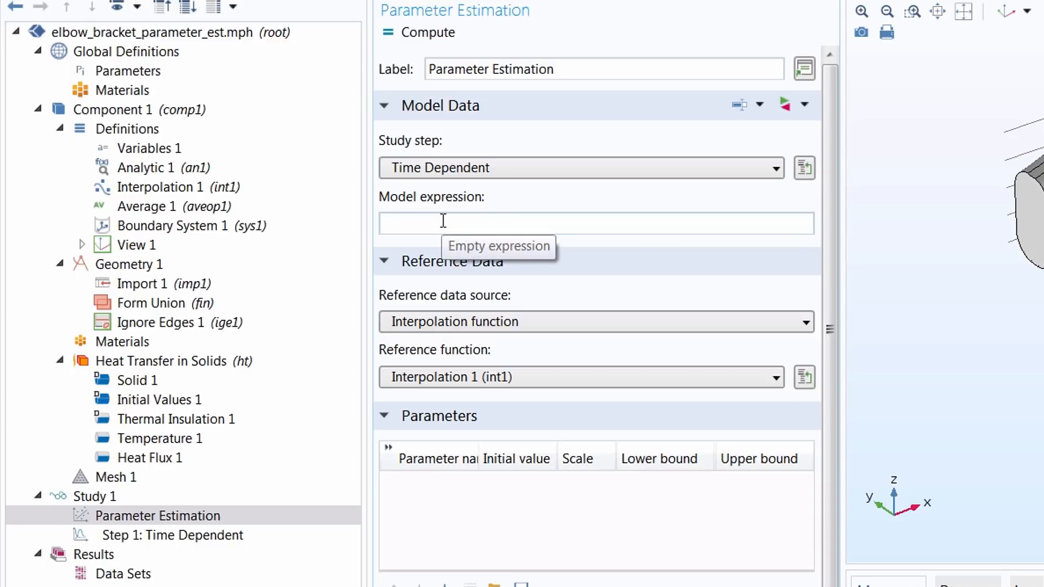
Step: Check the variable definition under Definitions and insert comp1.Tave as the Parameter Estimation model expression
click(223, 152)
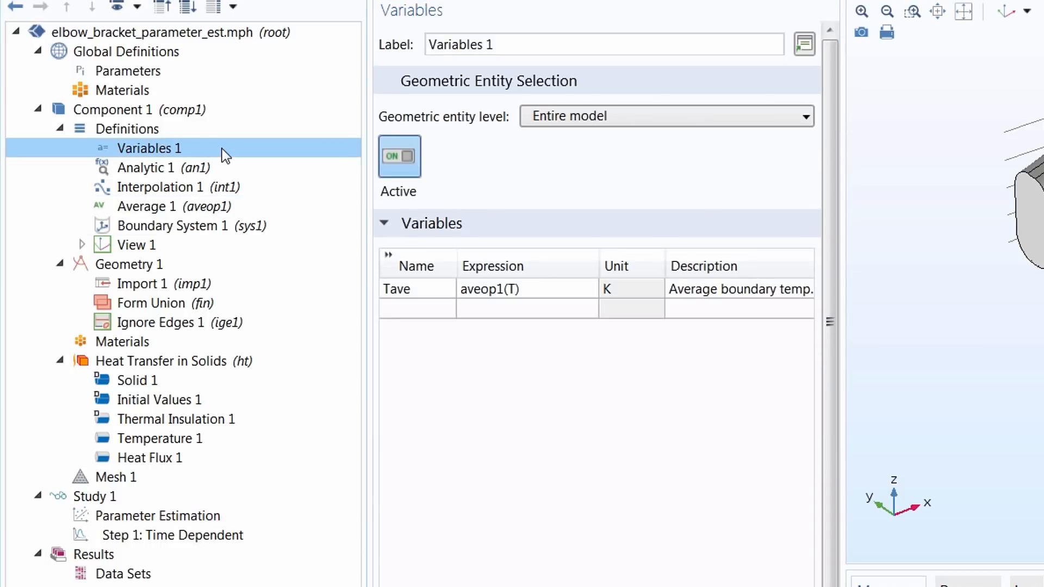
click(210, 517)
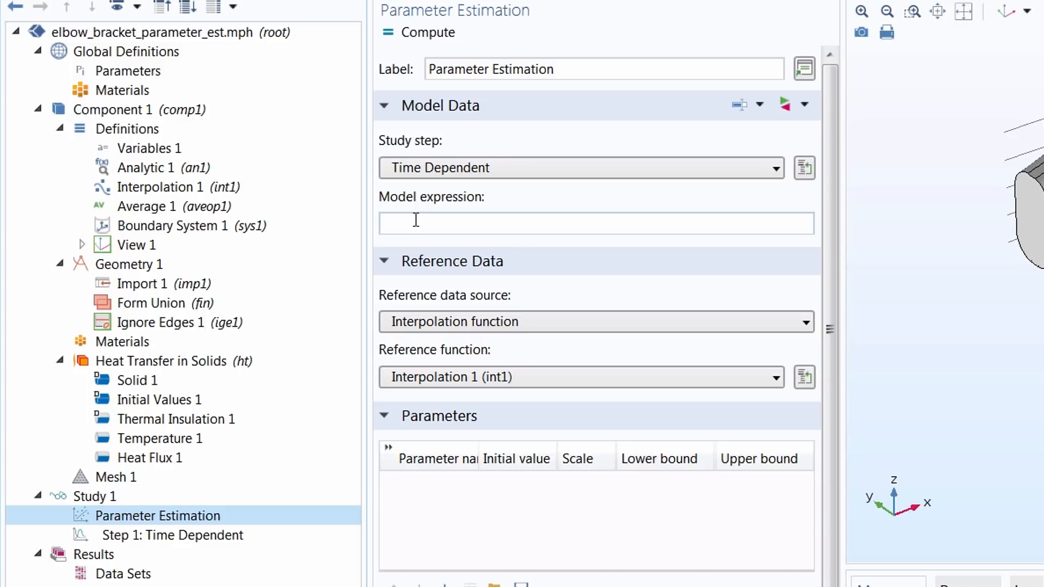
click(413, 223)
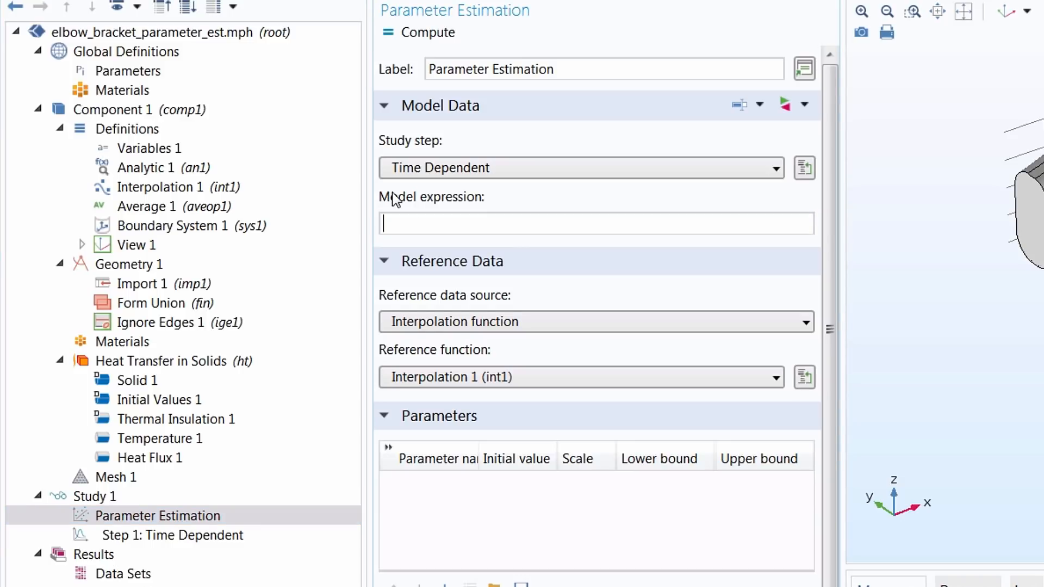
key(ctrl+space)
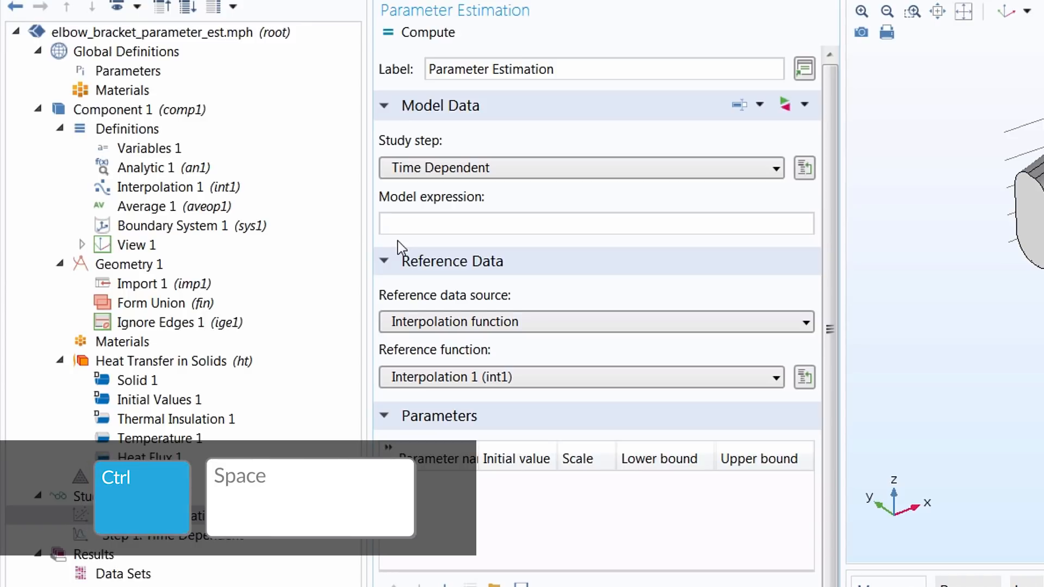
key(ctrl+space)
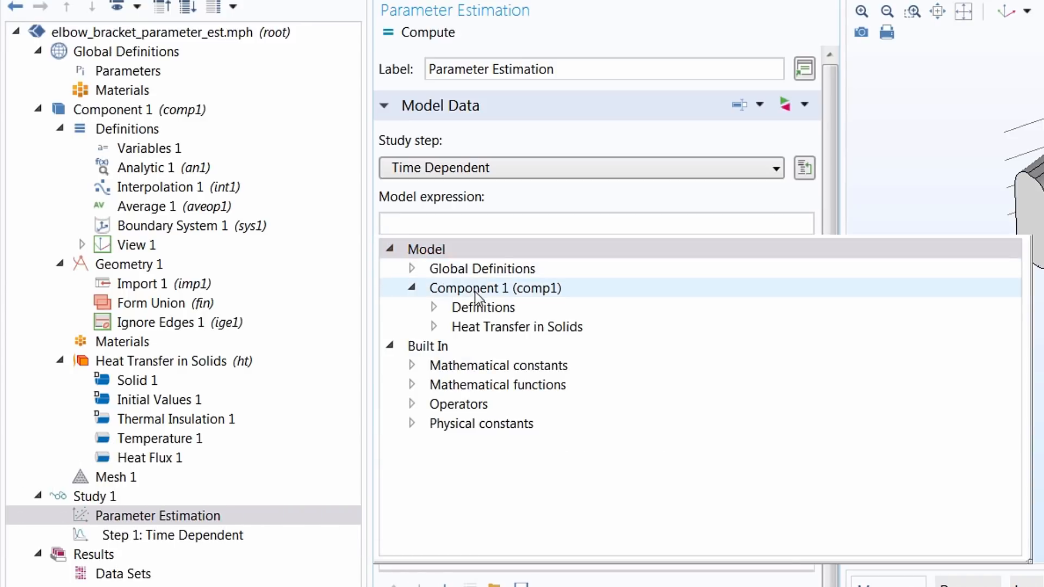
click(436, 308)
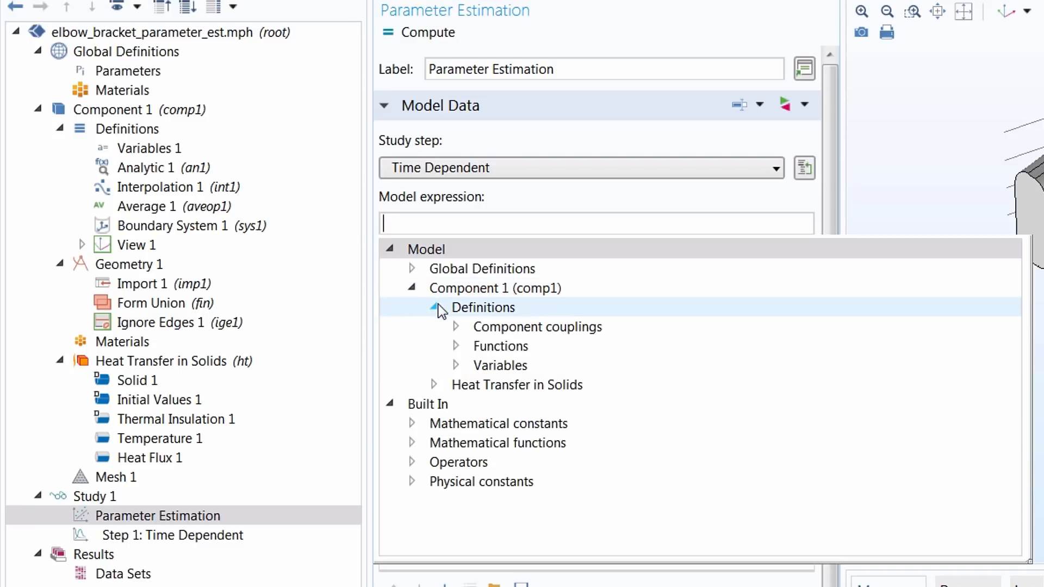
click(461, 366)
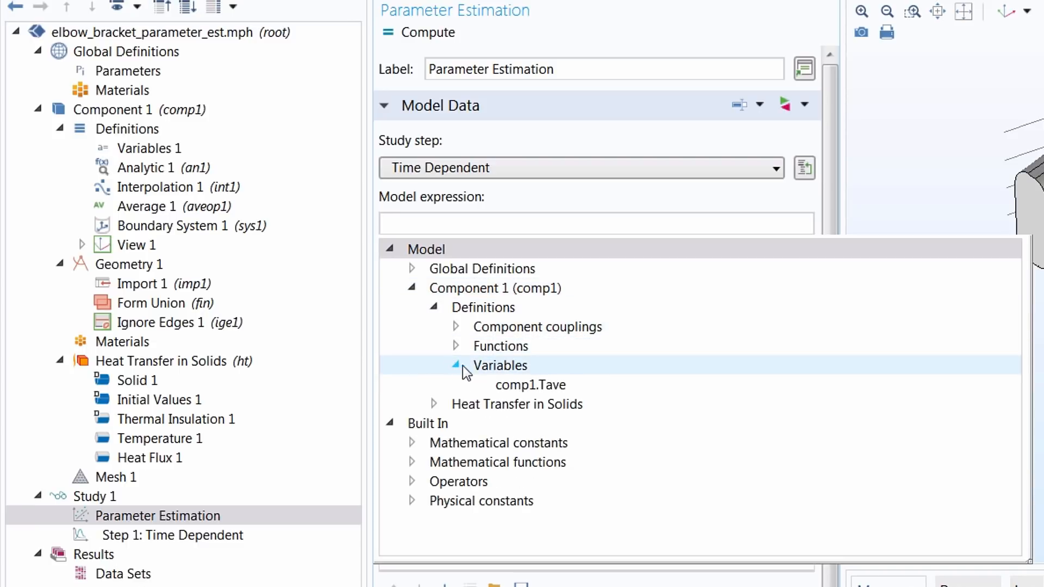
double_click(530, 387)
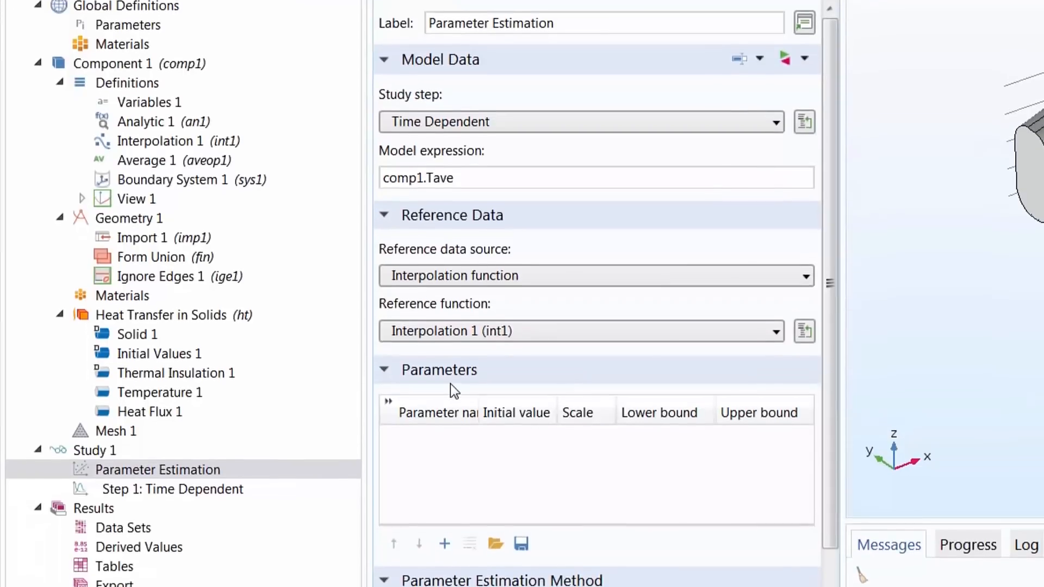
Step: Add a parameter to the estimation and choose k (Thermal conductivity) as the one to estimate
click(443, 538)
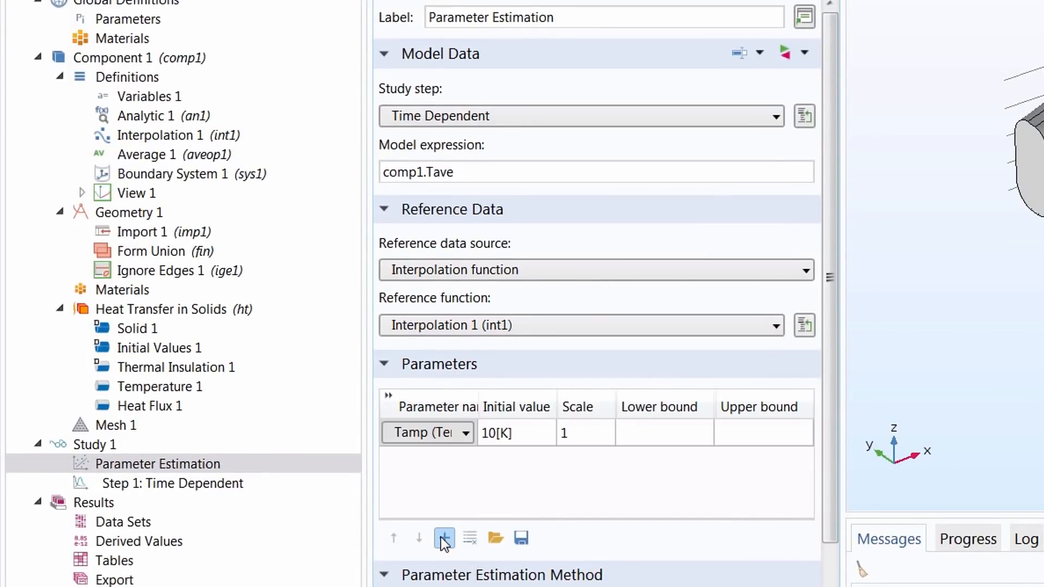
click(466, 432)
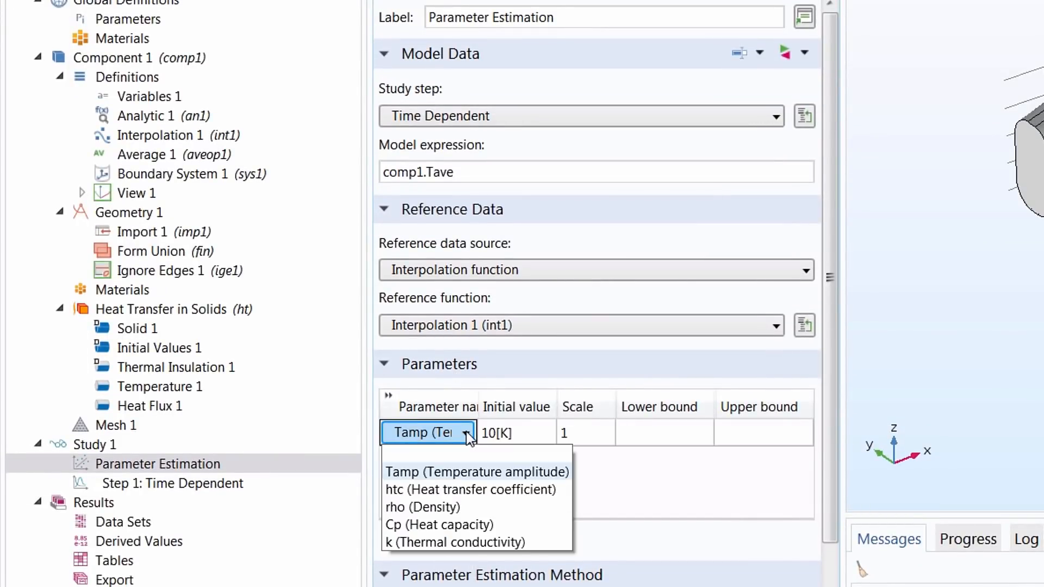
click(533, 543)
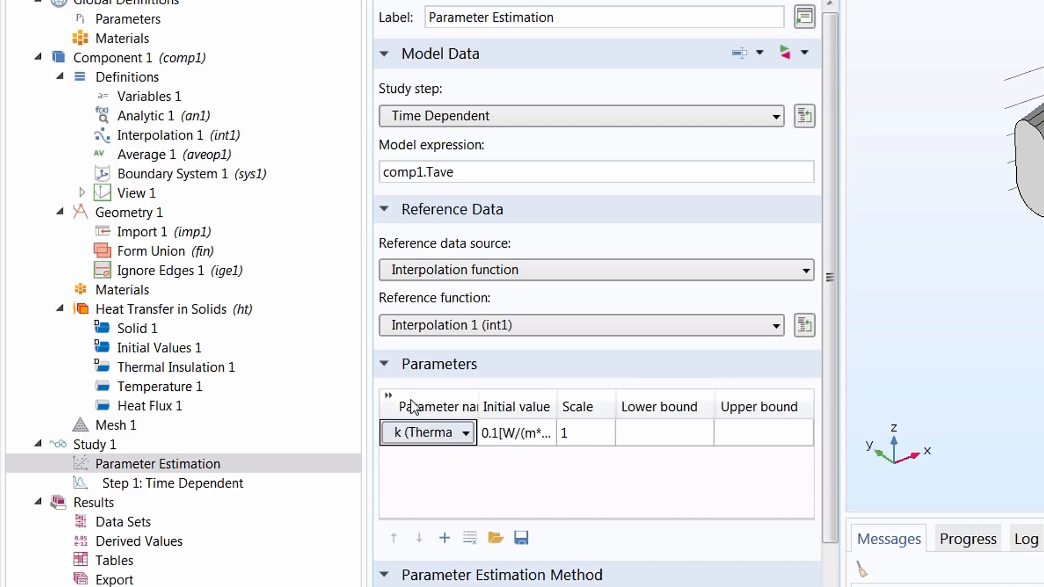
Step: Set the lower bound of k to 0.1 and its upper bound to 3 in the expanded parameters table
click(388, 396)
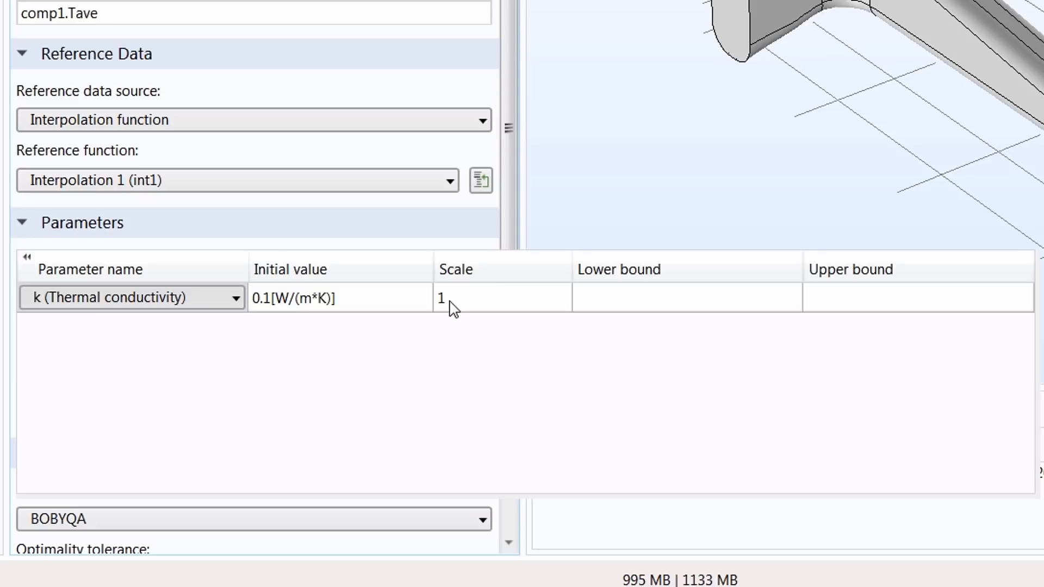
click(598, 298)
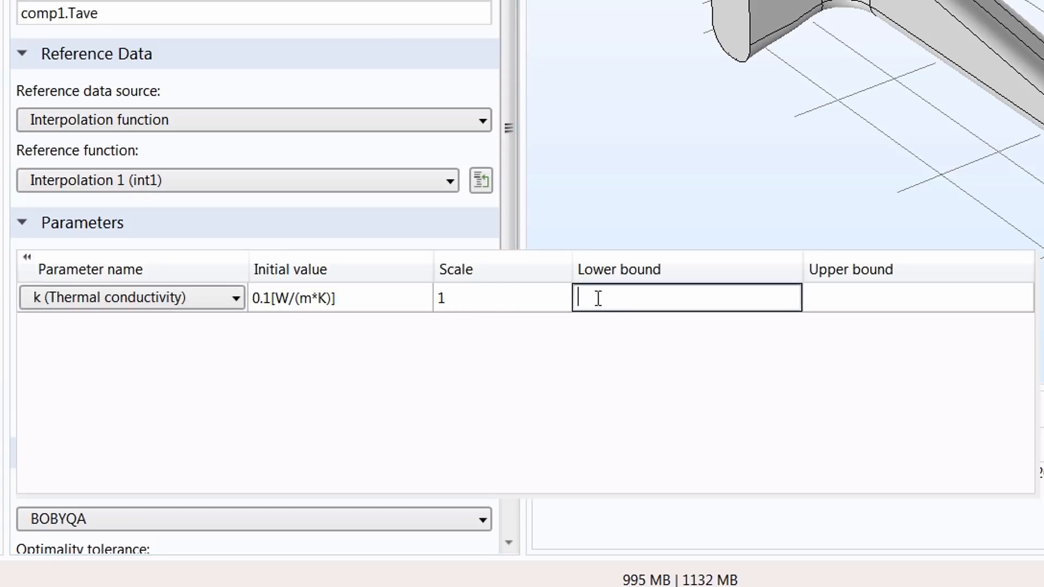
text(0.1)
key(Tab)
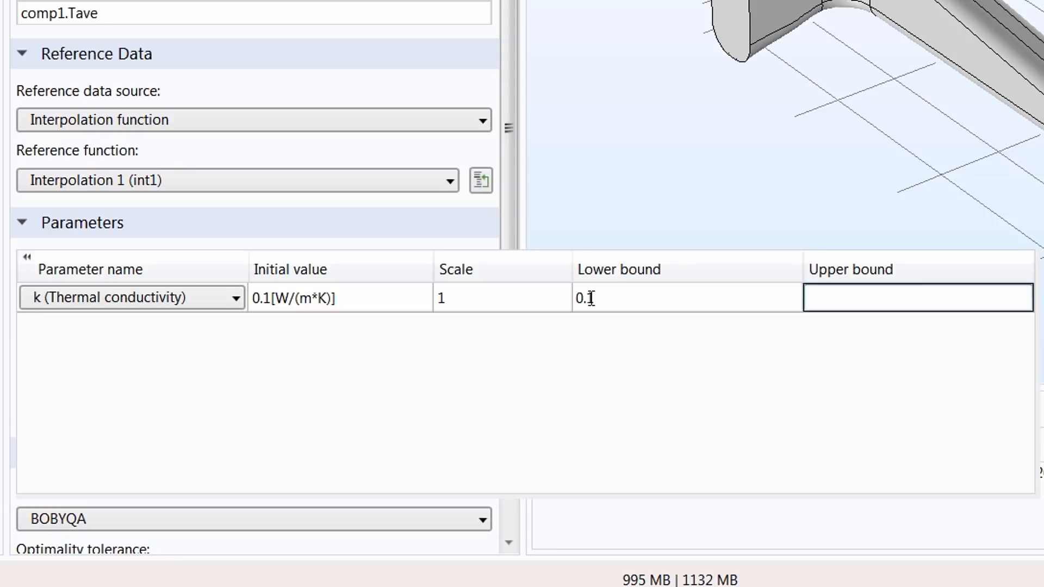
text(3)
key(Return)
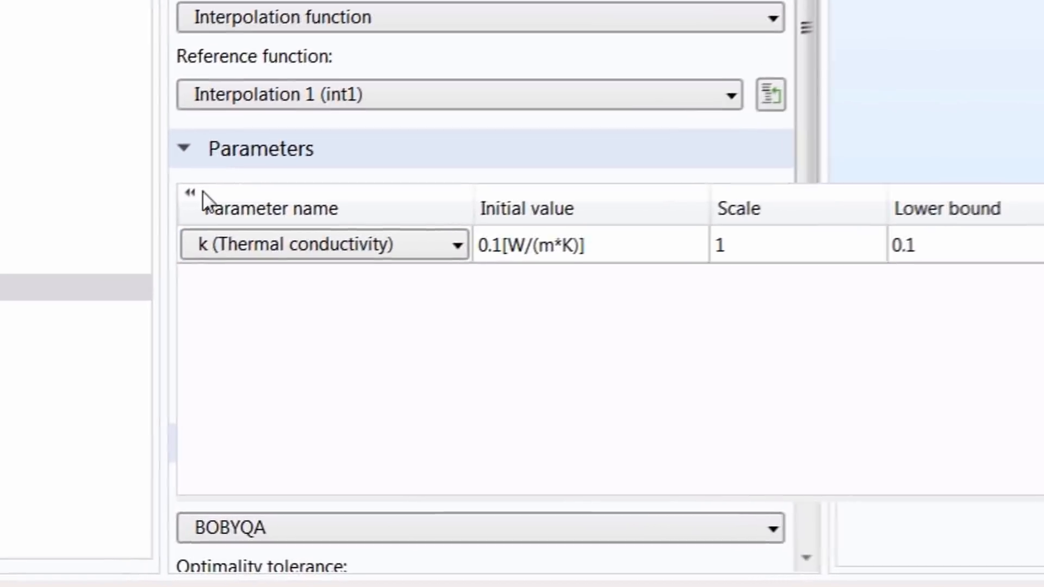
click(26, 257)
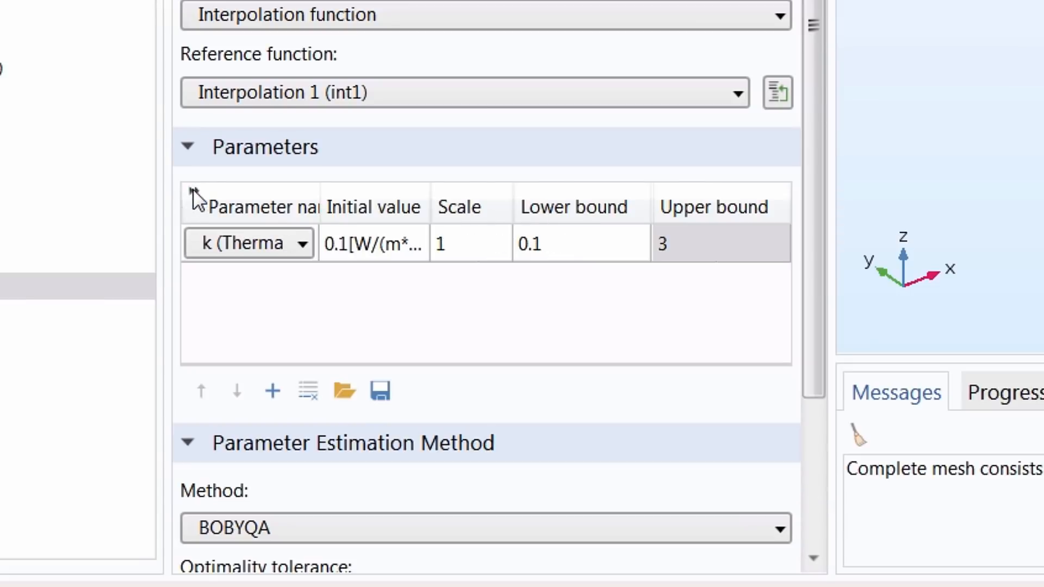
Step: Set the parameter estimation method to SNOPT
scroll(501, 337, down, 3)
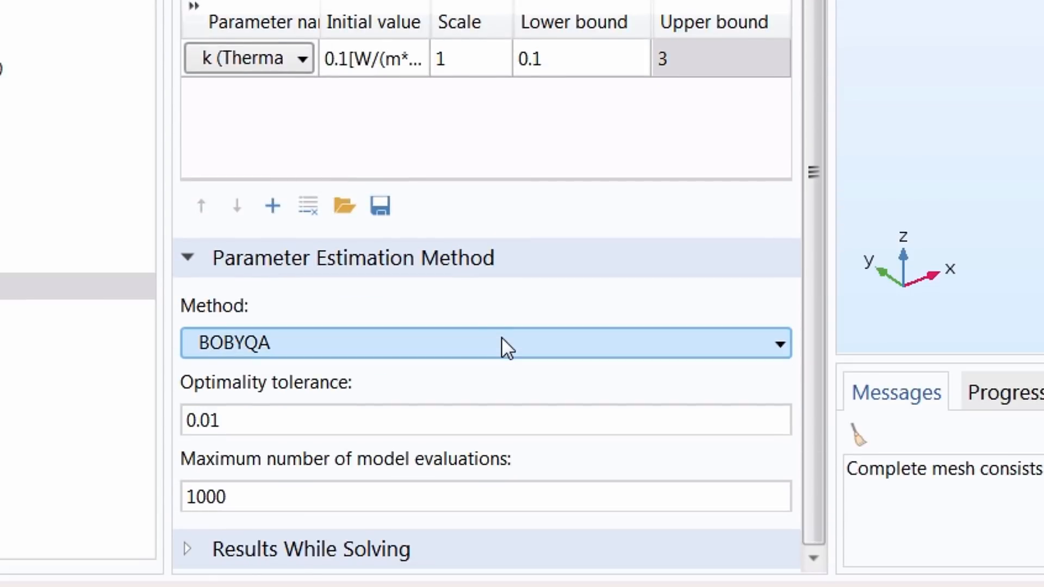
click(311, 340)
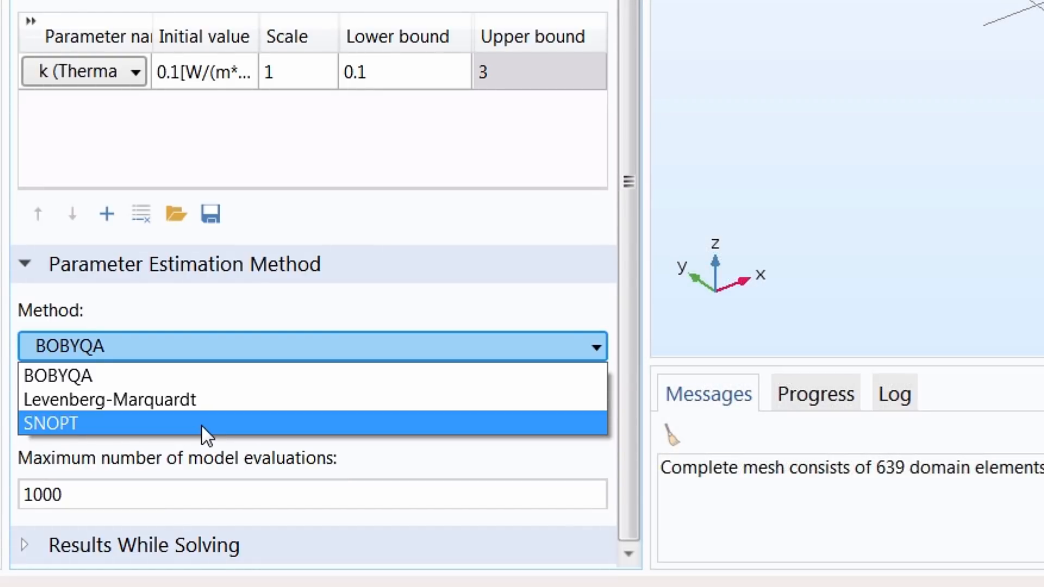
click(201, 425)
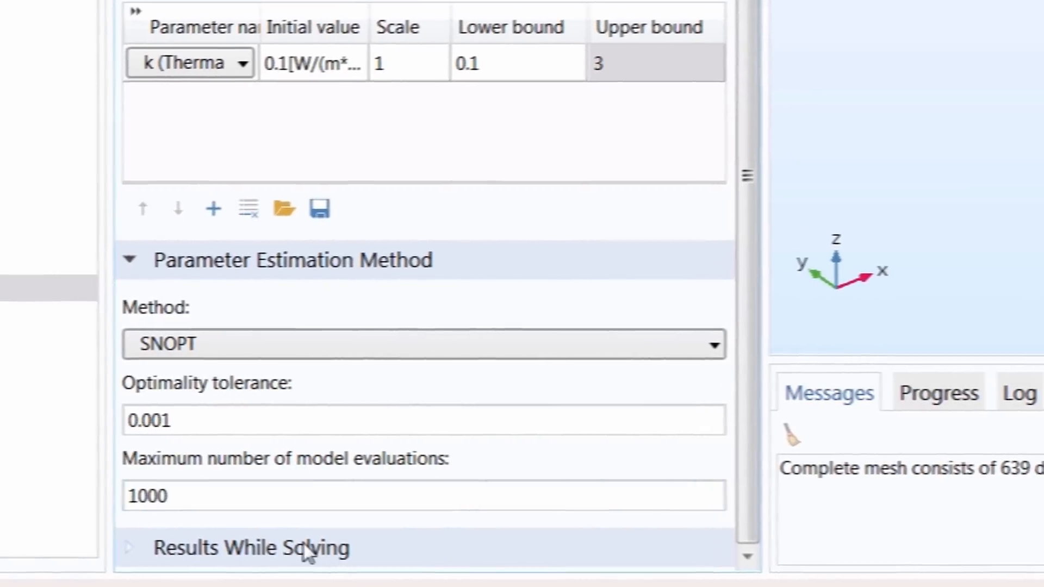
Step: Enable plotting in the Results While Solving settings of the Parameter Estimation node
click(363, 542)
scroll(426, 458, down, 6)
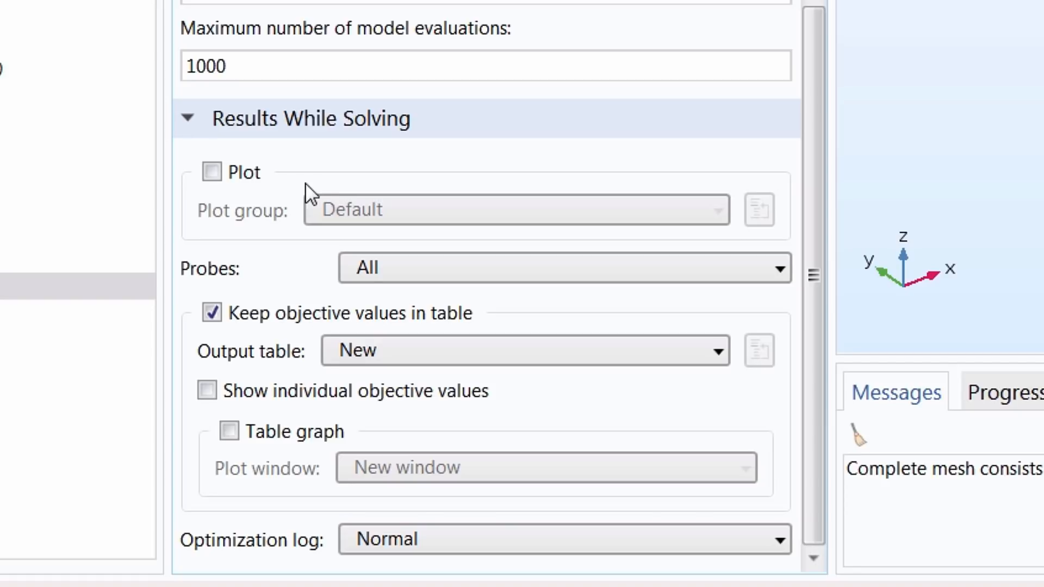
click(246, 173)
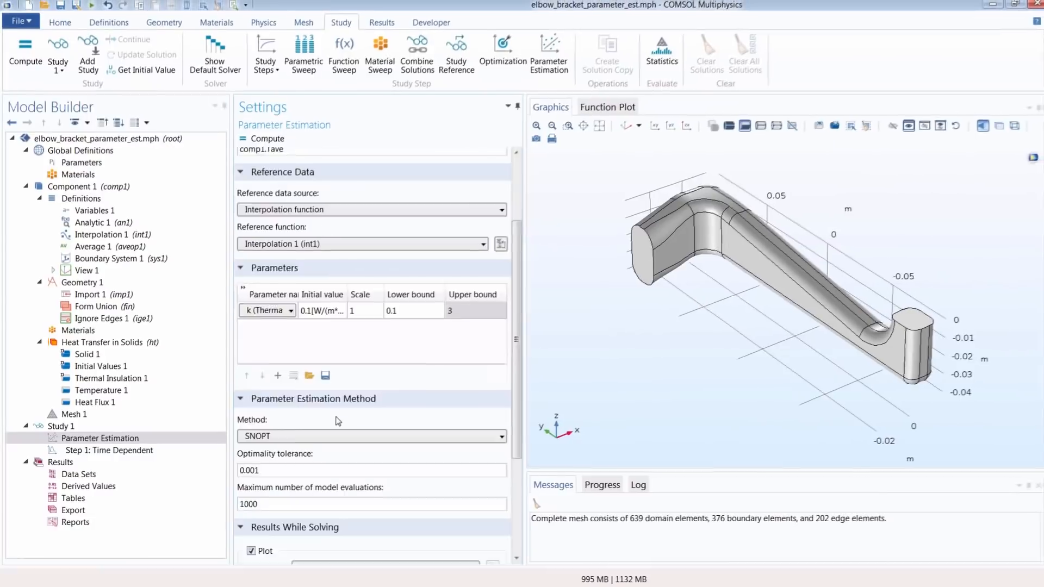
Step: Compute the parameter estimation study and examine the bracket's resulting surface temperature plot
scroll(388, 394, up, 5)
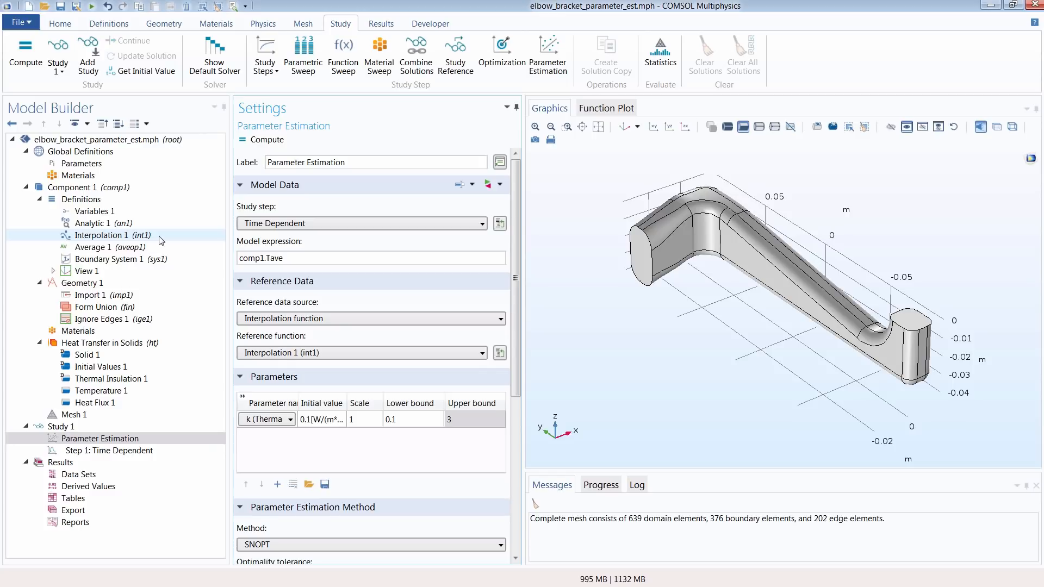
click(273, 144)
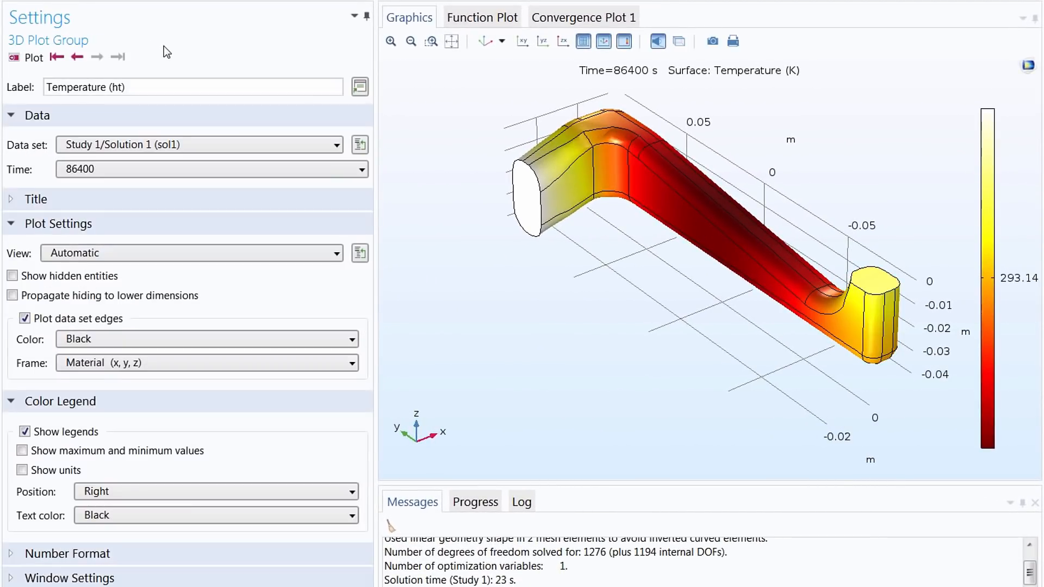
right_drag(596, 268, 540, 275)
middle_drag(559, 284, 536, 265)
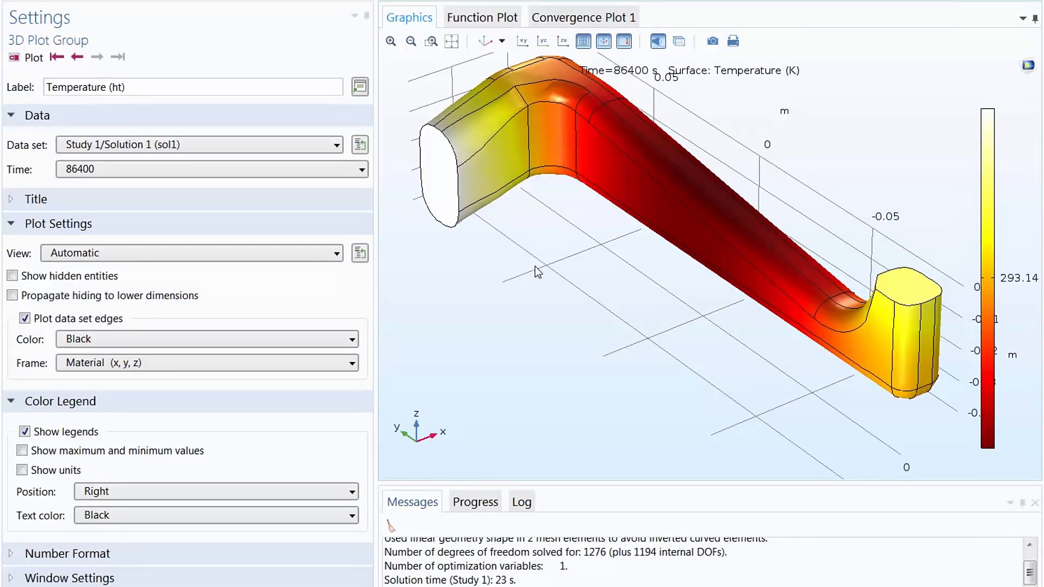
Step: Plot the bracket's surface temperature at time 17400 s
right_drag(535, 268, 534, 289)
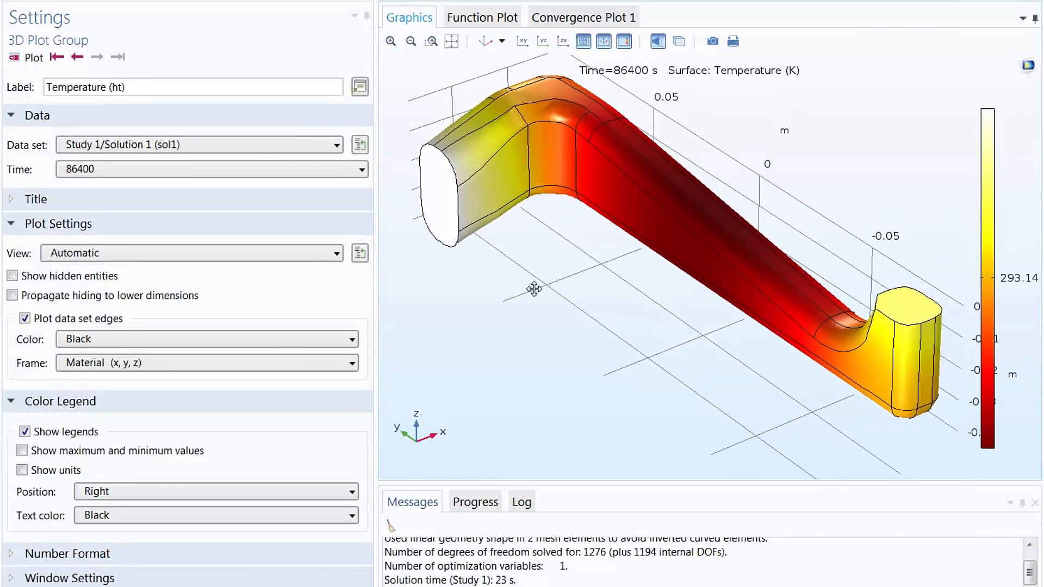
click(152, 178)
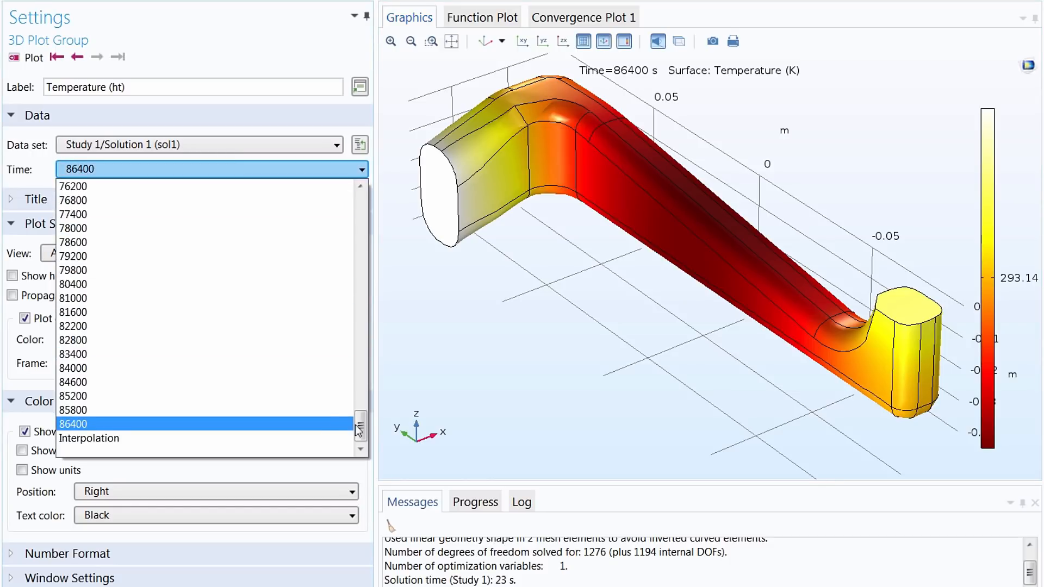
drag(358, 431, 363, 244)
click(255, 257)
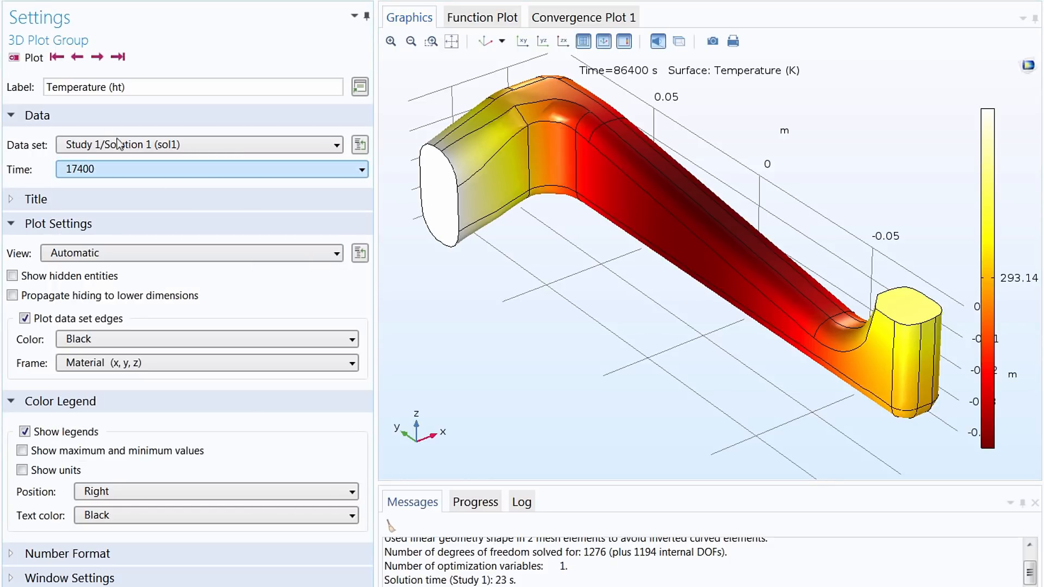
click(32, 60)
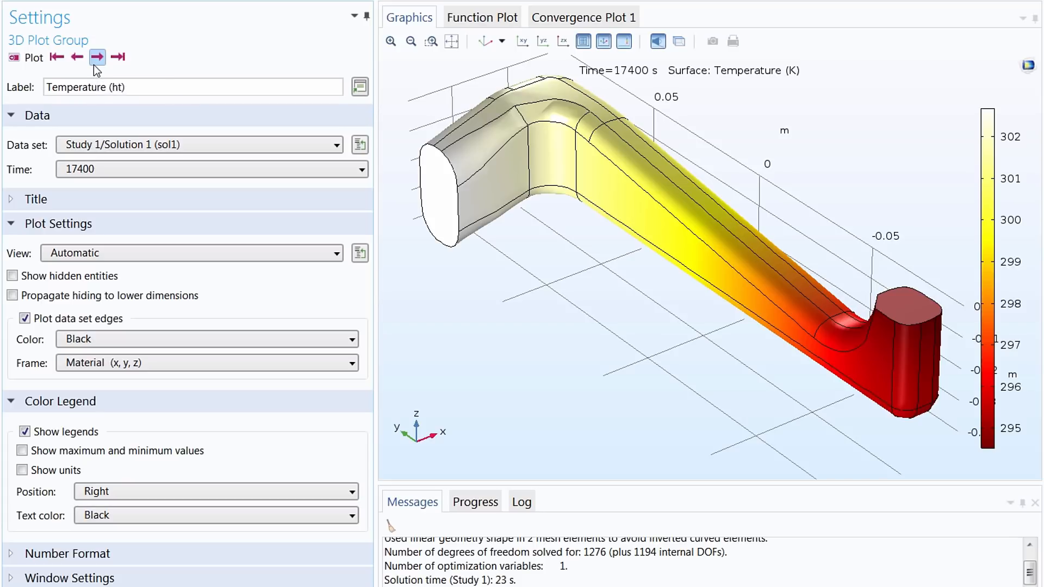
Step: Advance the surface temperature plot through the following time steps up to 20400 s
click(94, 64)
click(94, 64)
click(94, 64)
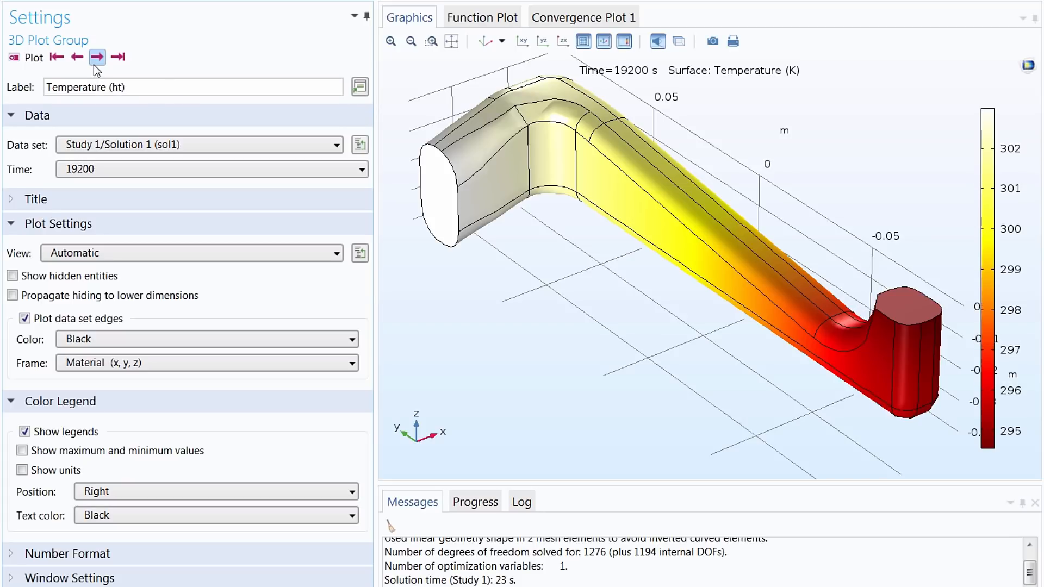
click(94, 65)
click(94, 64)
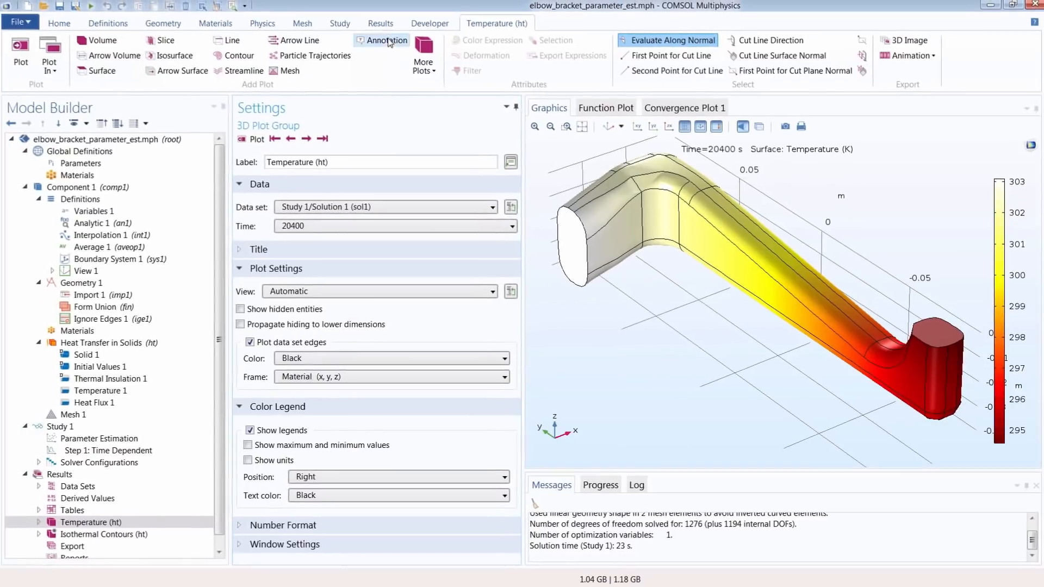
Step: Add a 1D plot group containing a Global plot labelled "Comp. results"
click(381, 24)
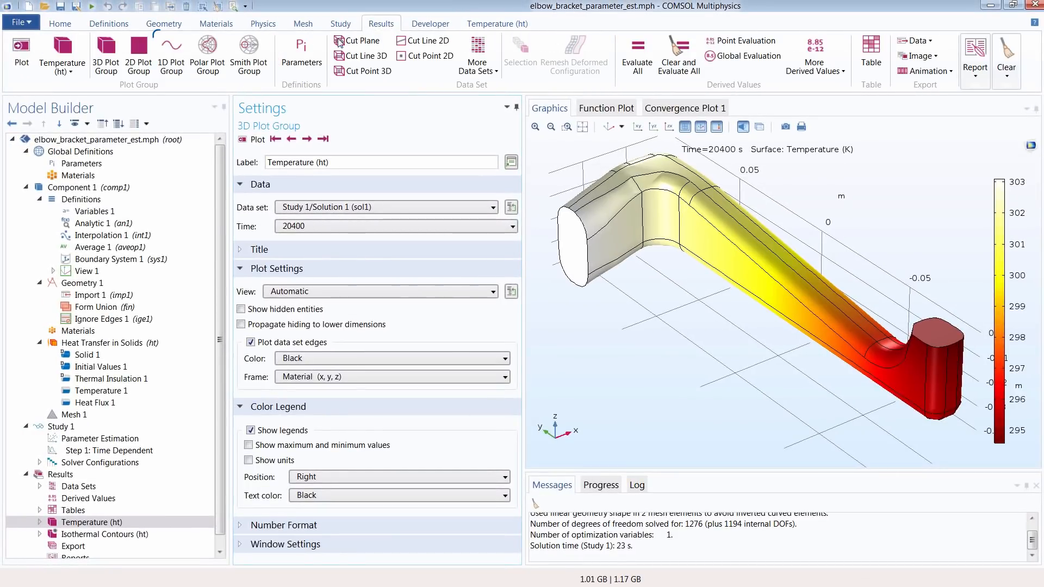
click(181, 73)
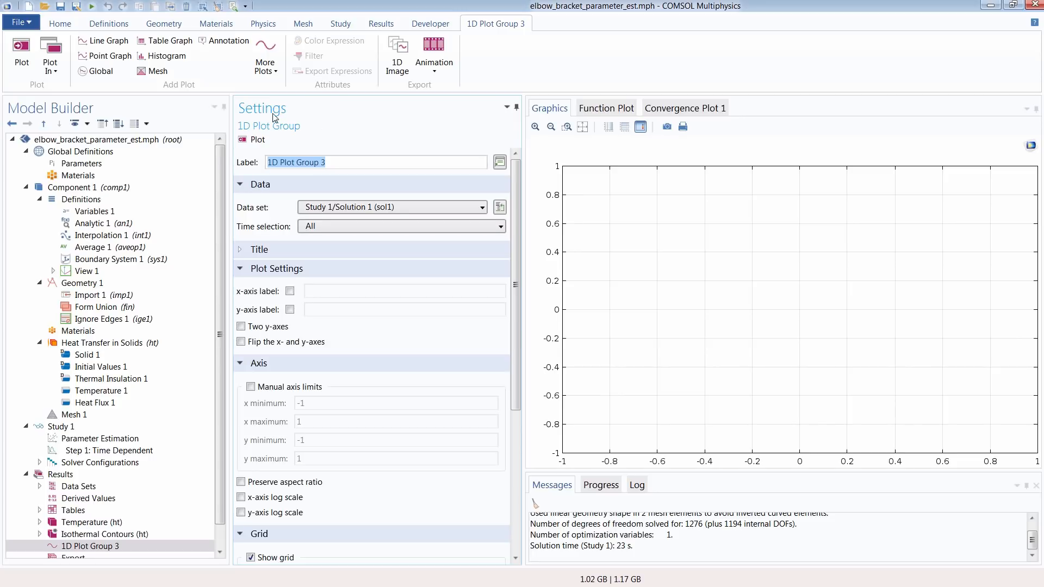
click(101, 72)
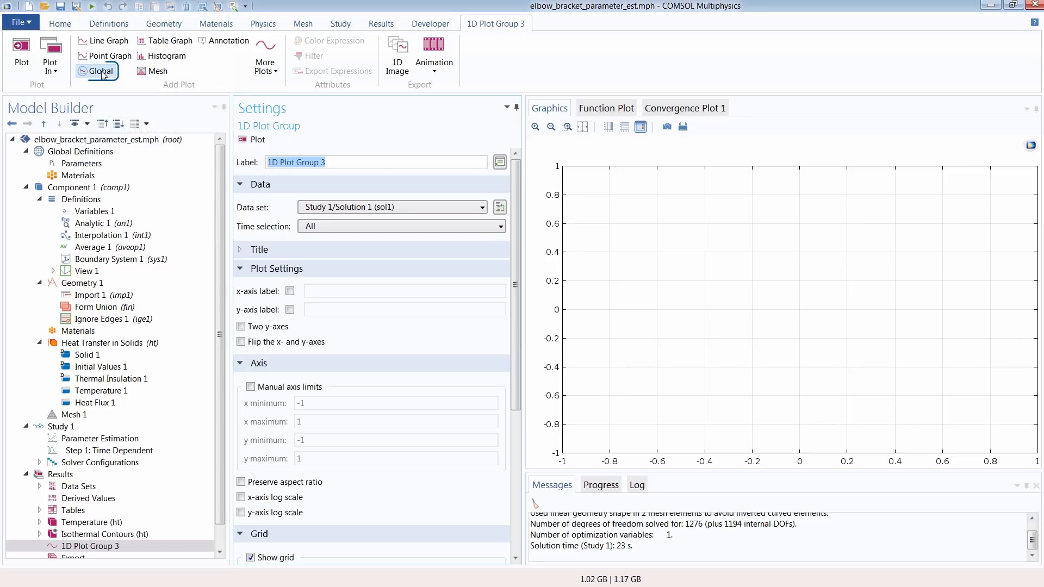
drag(298, 162, 267, 163)
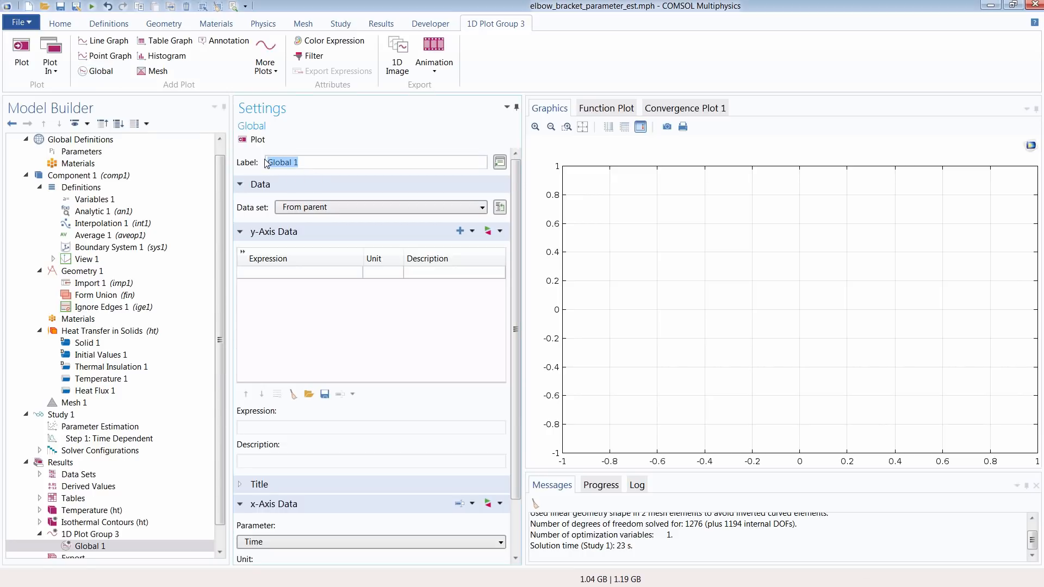
text(Comp. results)
Step: Plot the average boundary temperature Tave over time in the Comp. results plot
click(267, 277)
click(265, 274)
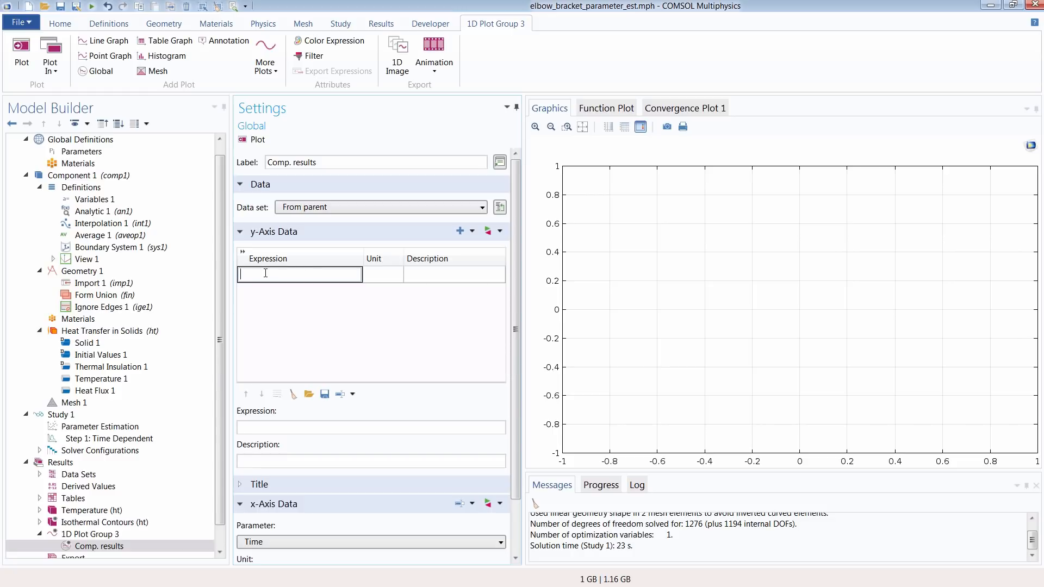
key(ctrl+space)
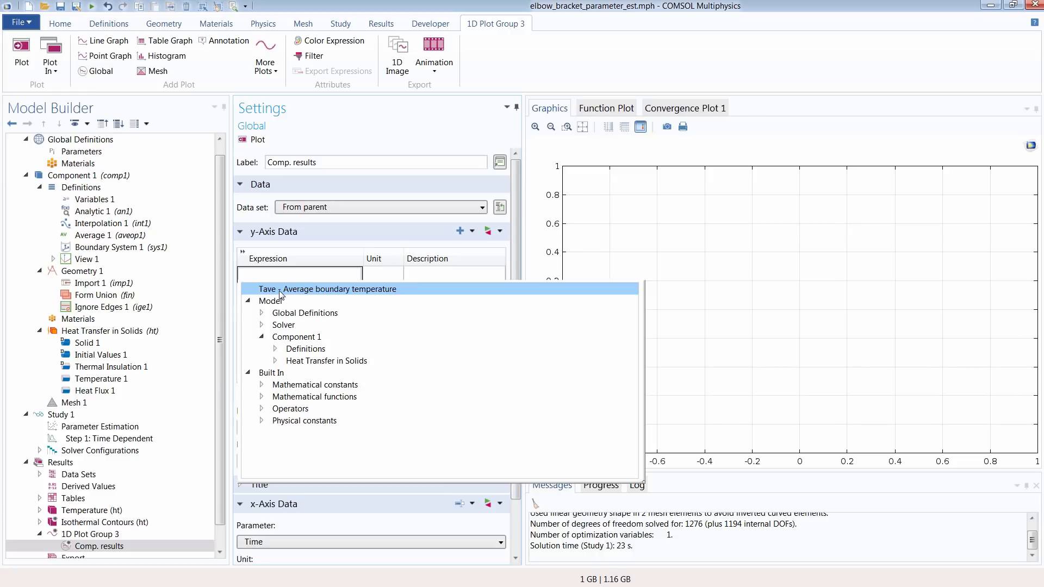
double_click(280, 295)
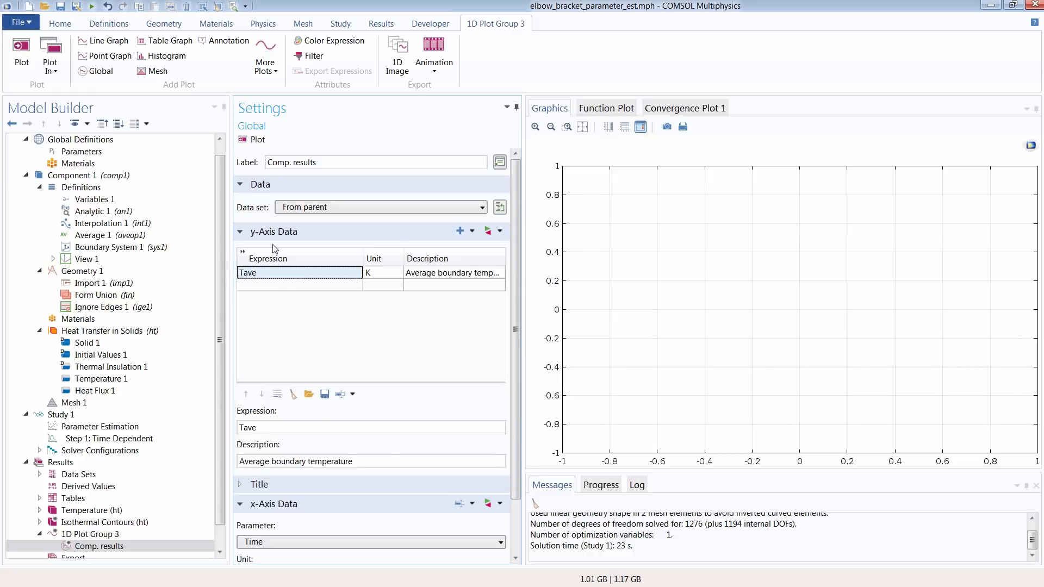
click(254, 139)
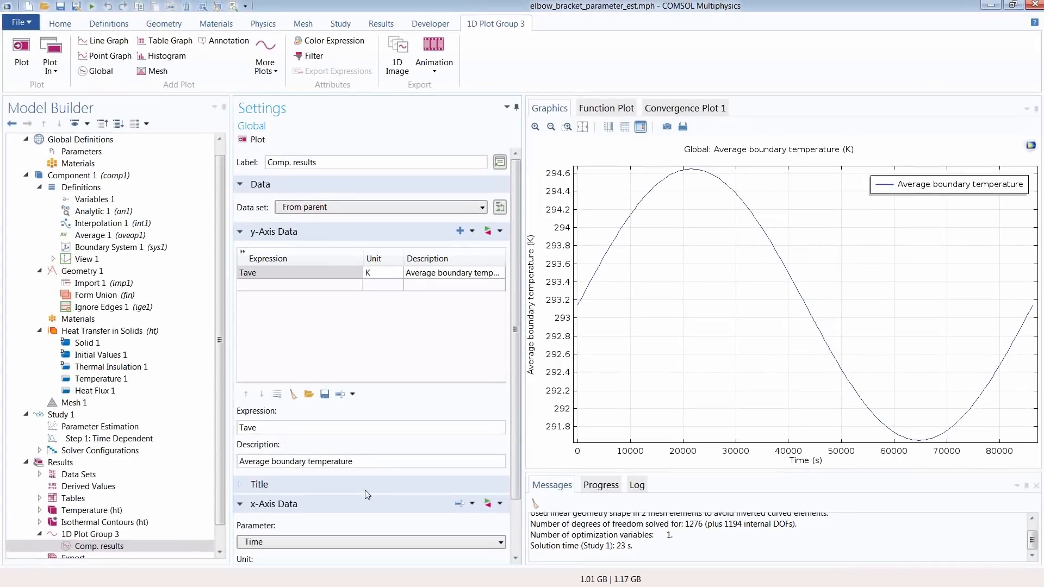
Step: Set the title type of the Comp. results plot to None
click(368, 486)
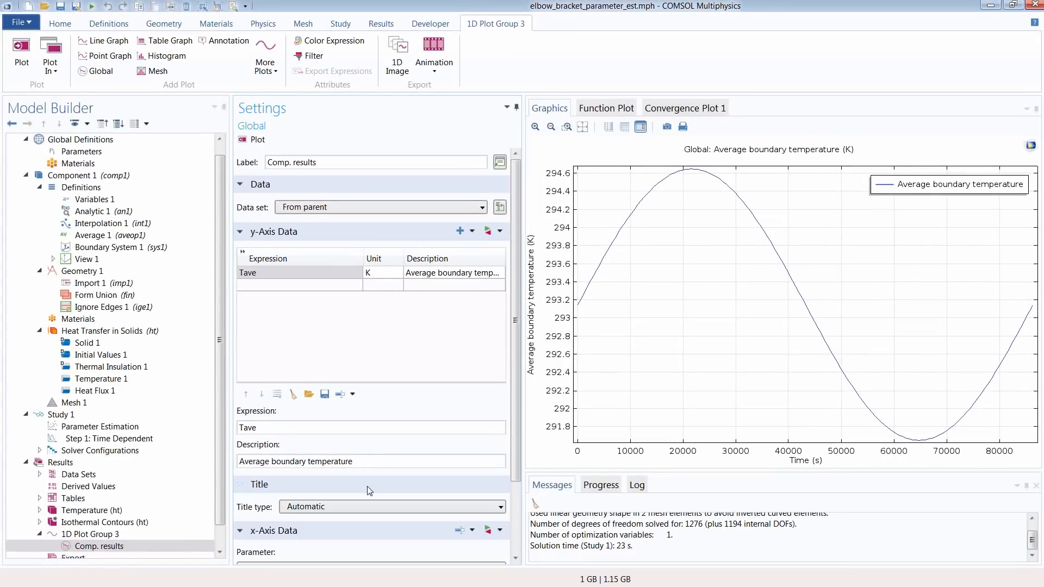
click(364, 506)
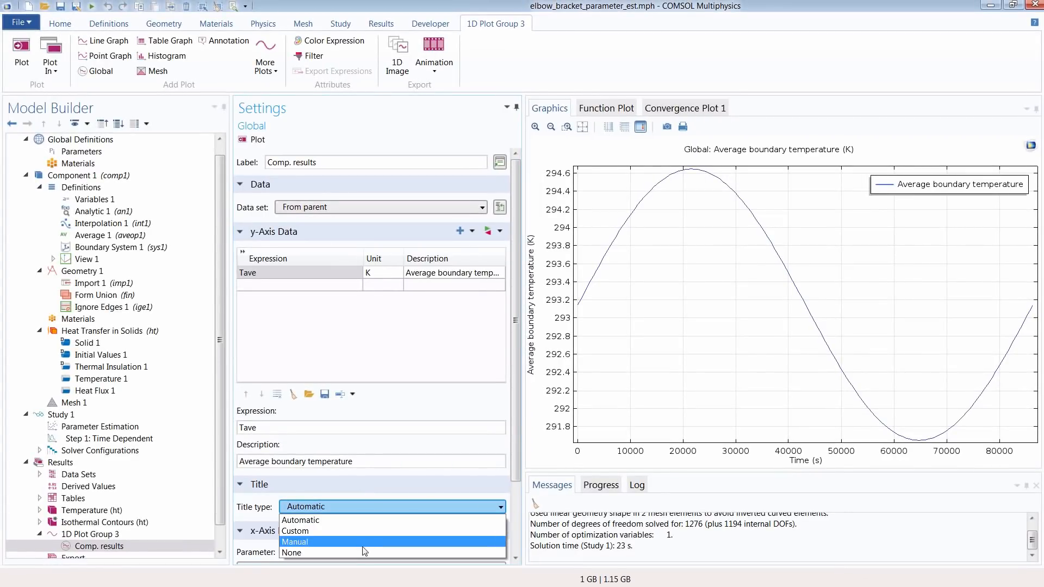
click(361, 549)
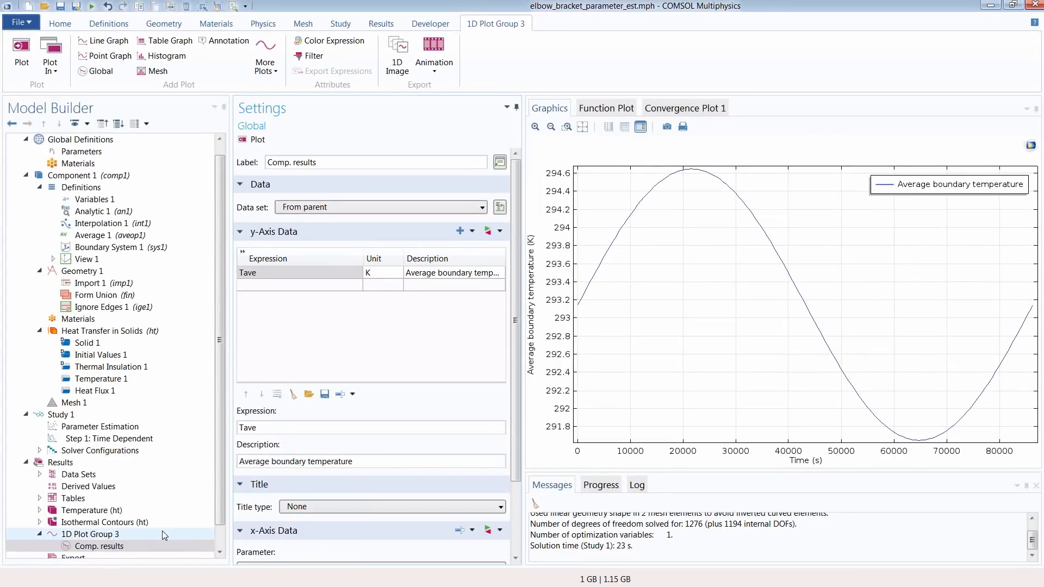
Step: Enable a custom y-axis label for the 1D plot group and shorten it to "Temperature (K)"
click(124, 535)
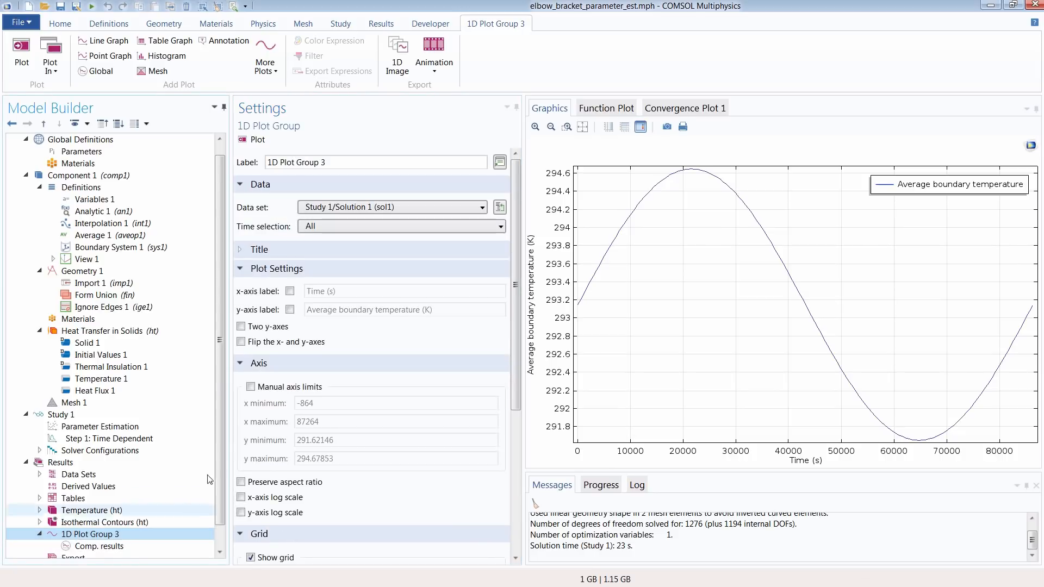
click(291, 313)
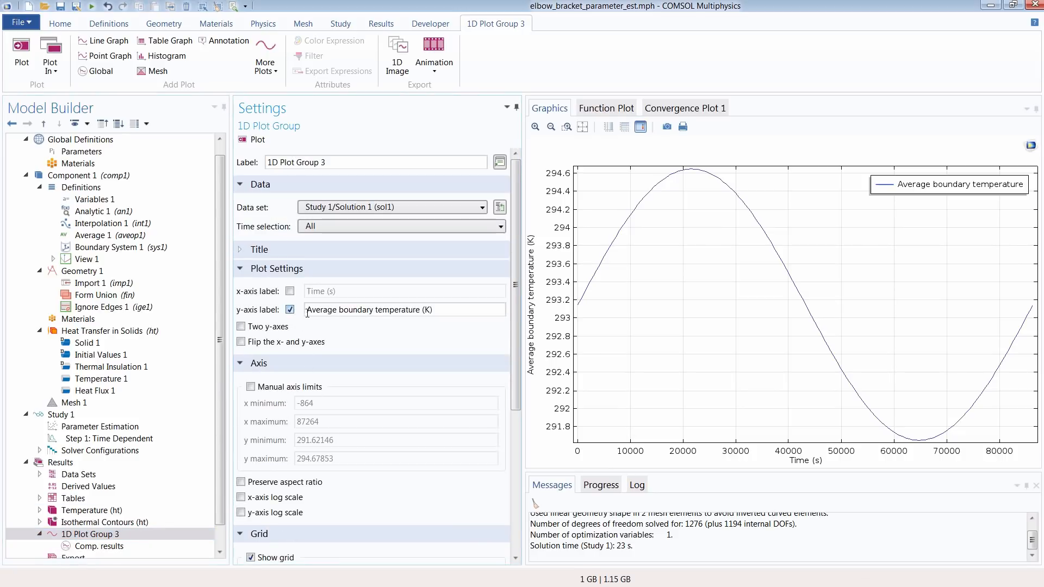
drag(306, 309, 379, 320)
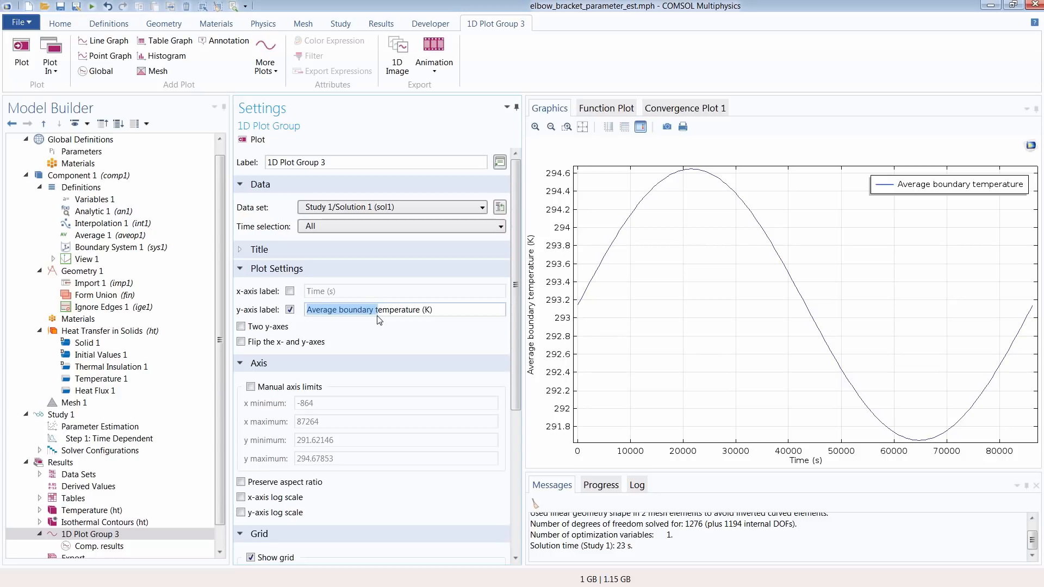
text(T)
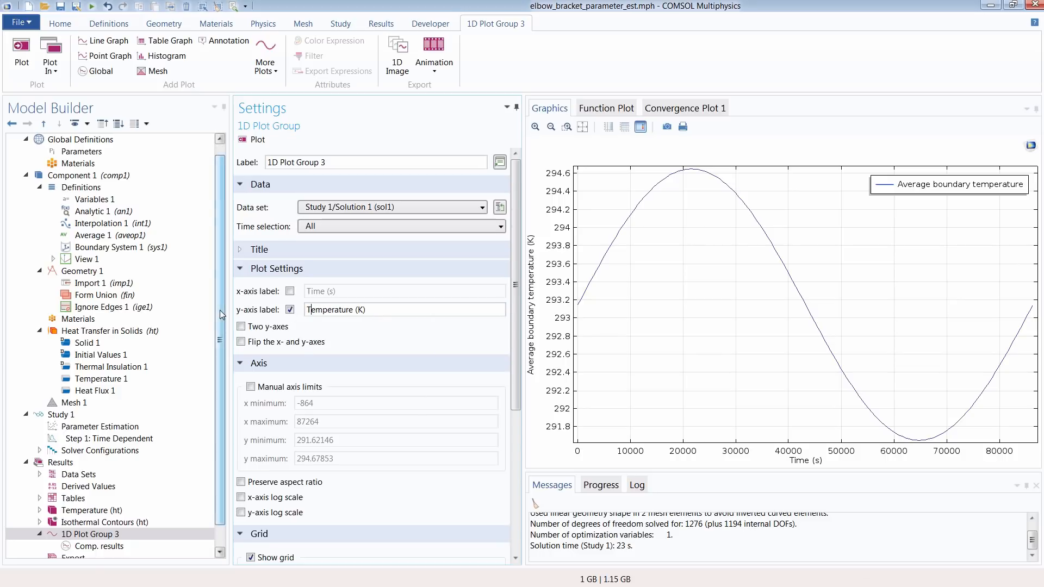
Step: Add a second Global plot to the 1D plot group and label it "Exp. data"
drag(219, 314, 215, 377)
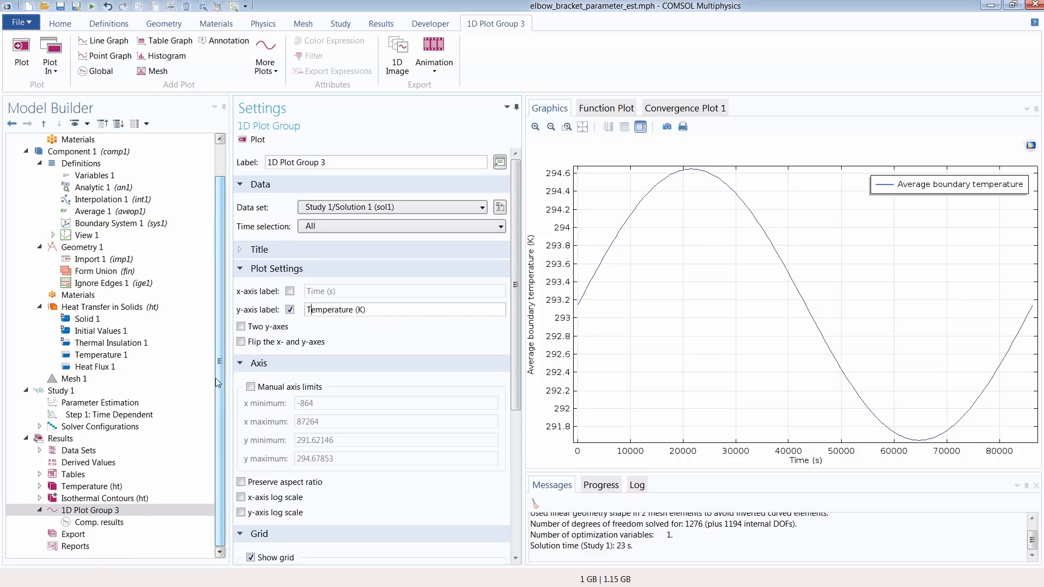
click(161, 523)
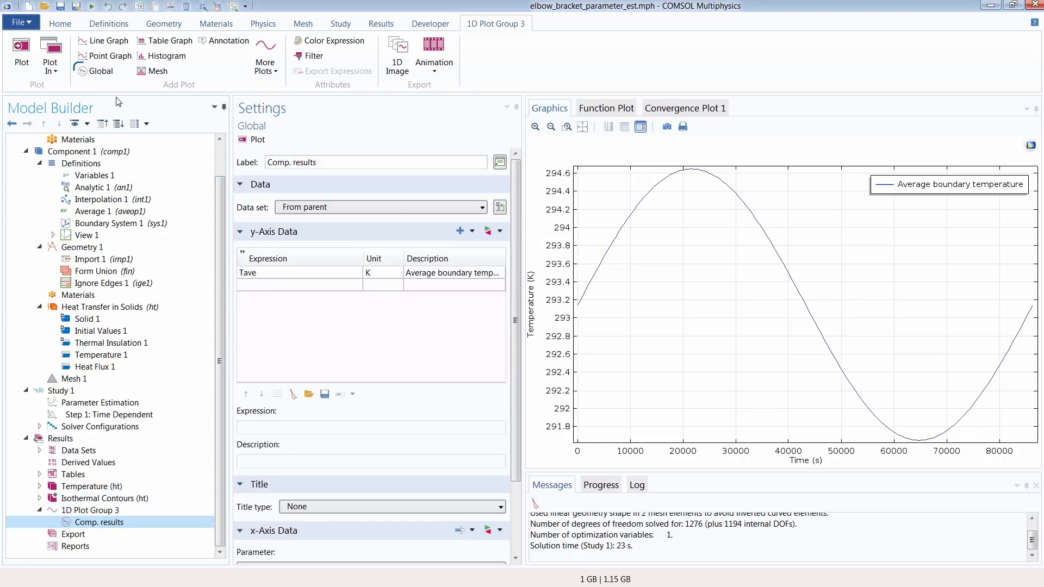
click(98, 72)
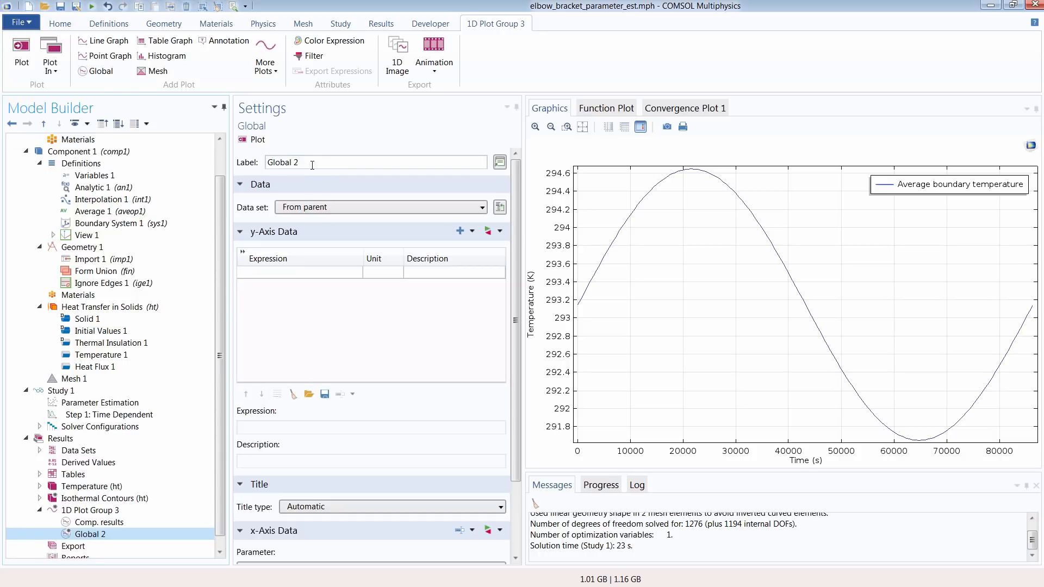
drag(312, 162, 261, 166)
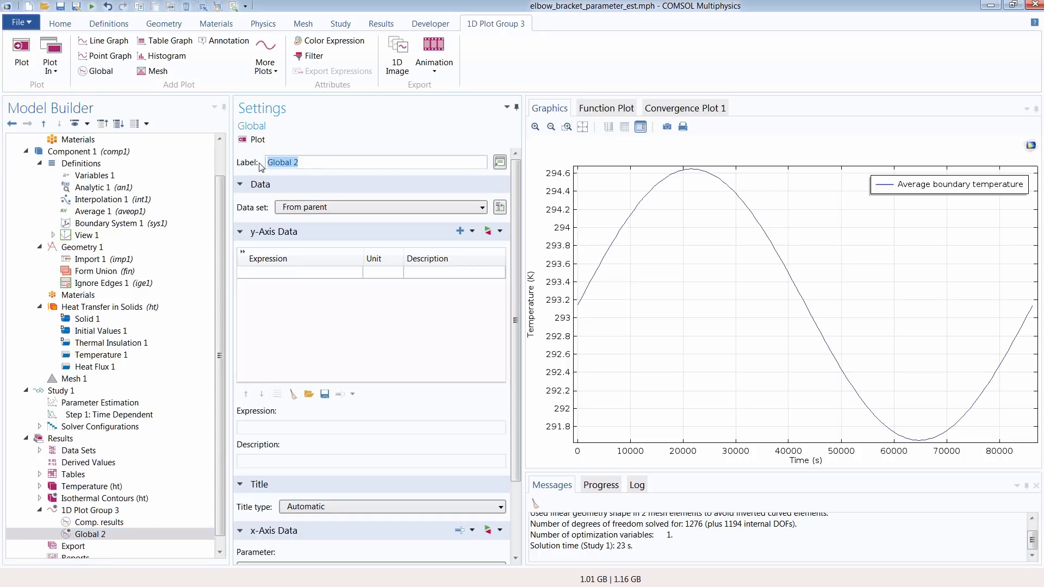
text(Exp. data)
Step: Set the y-axis expression of the Exp. data plot to the interpolation function int1(t)
click(283, 274)
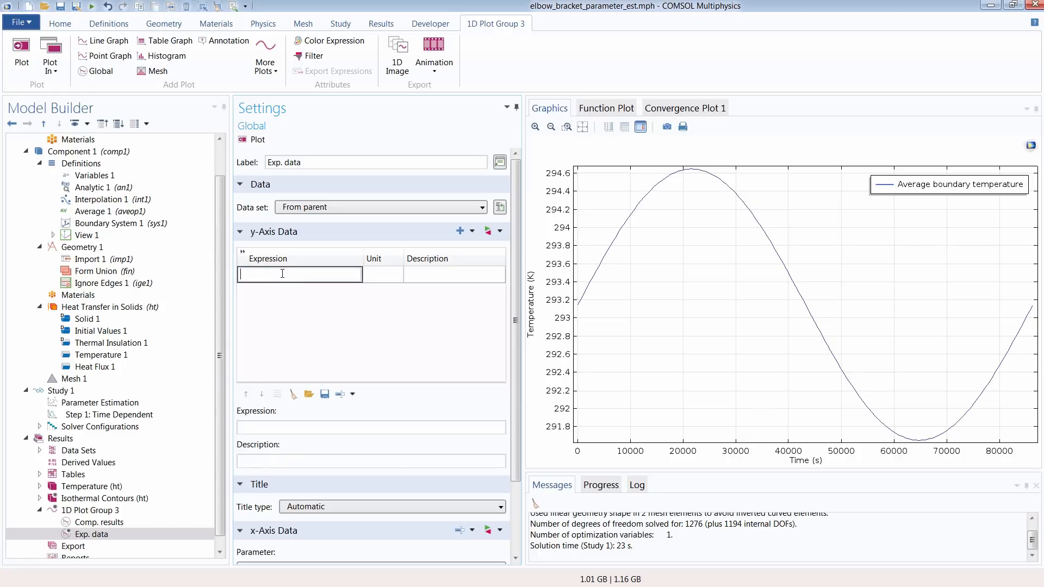
key(ctrl+space)
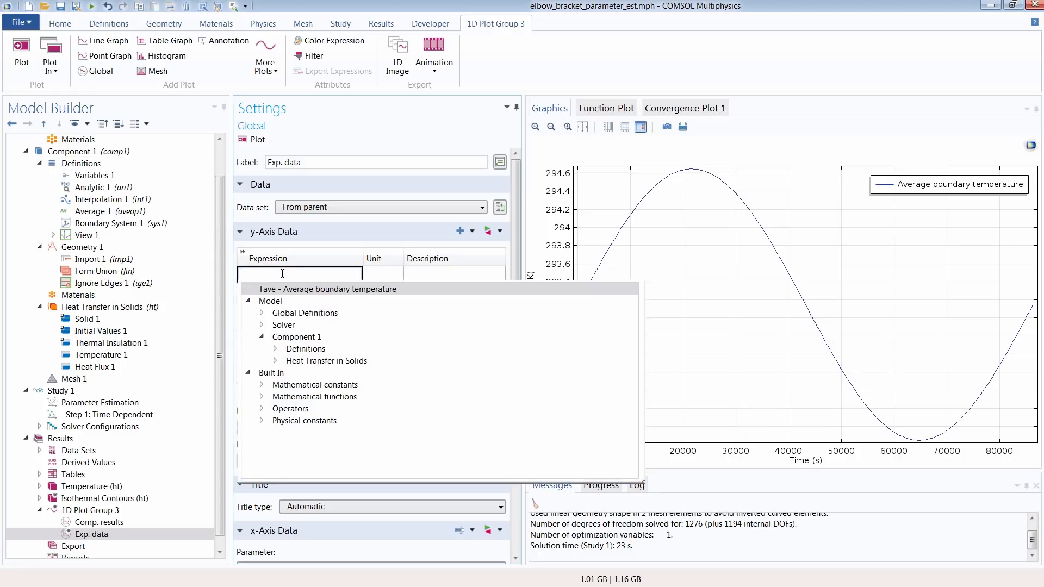
click(276, 349)
click(289, 372)
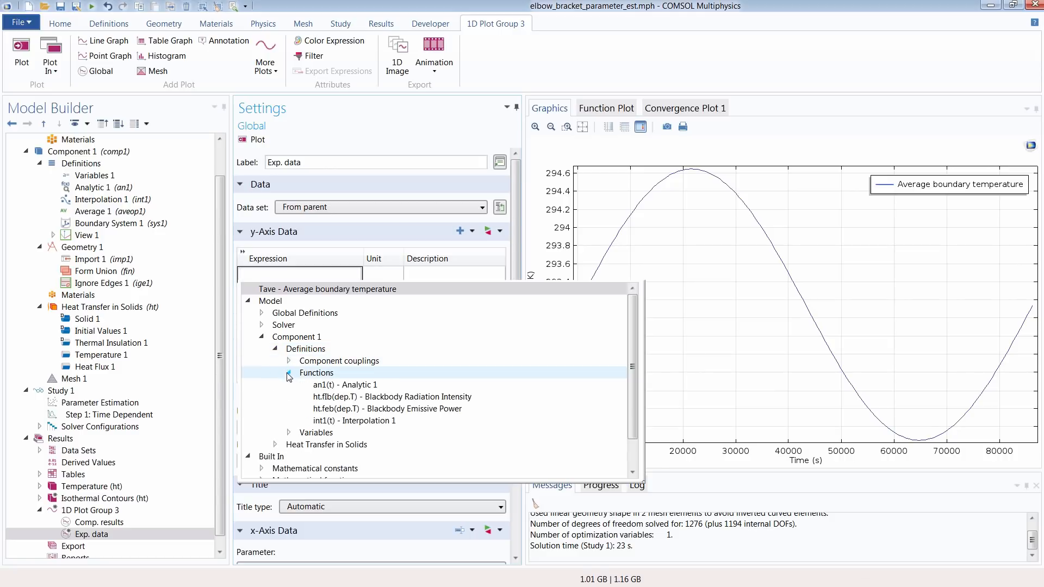
double_click(367, 421)
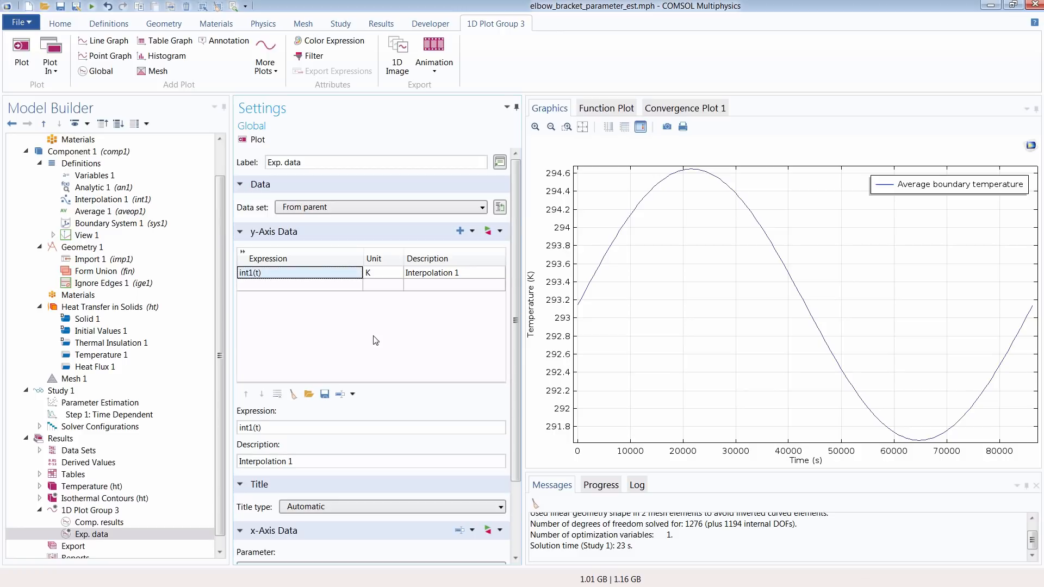
Step: Change the description of the int1(t) expression to "Experimental data"
double_click(466, 272)
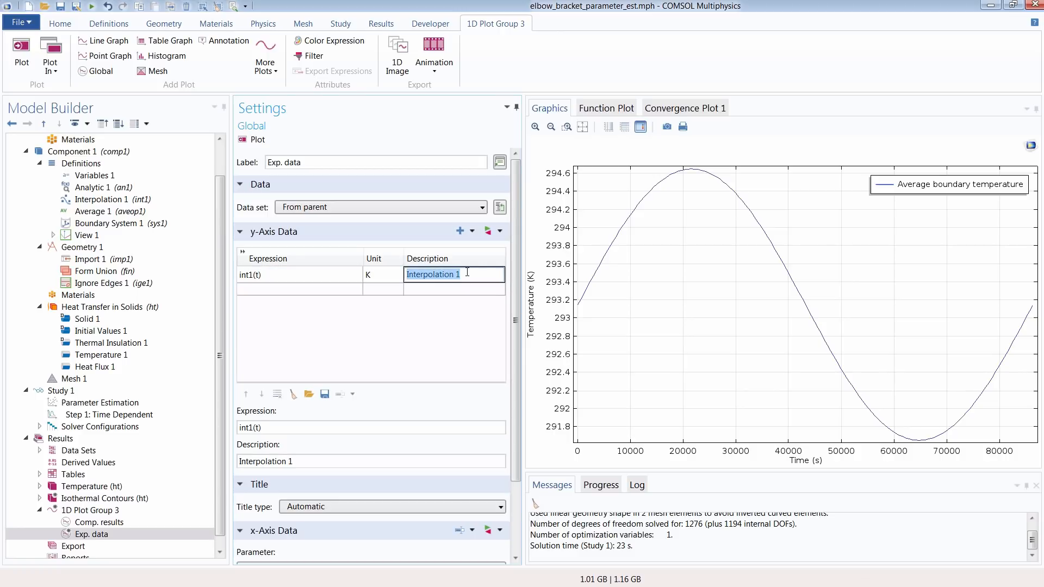
text(Expe)
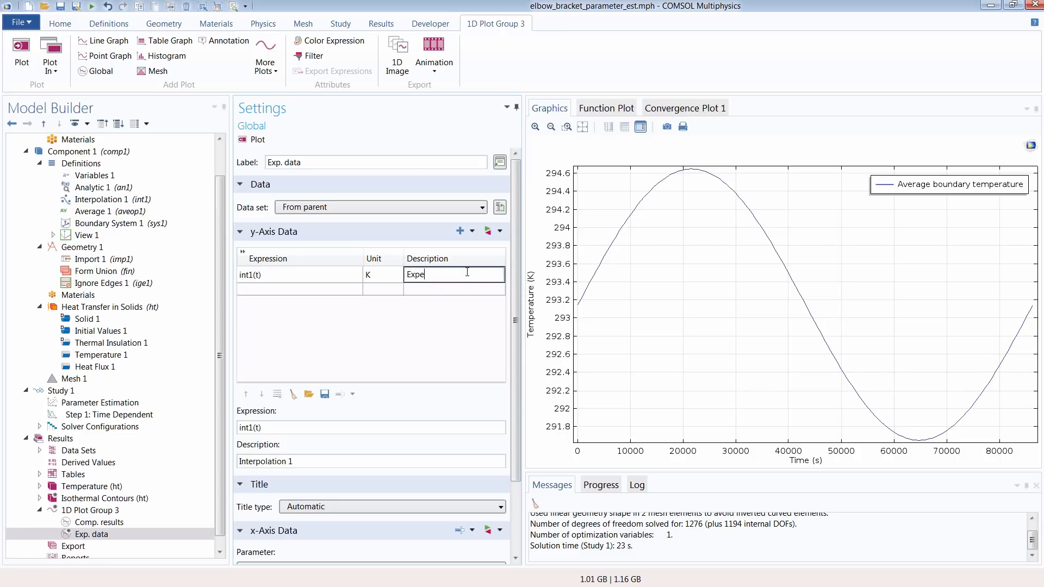
text(rimental data)
key(Return)
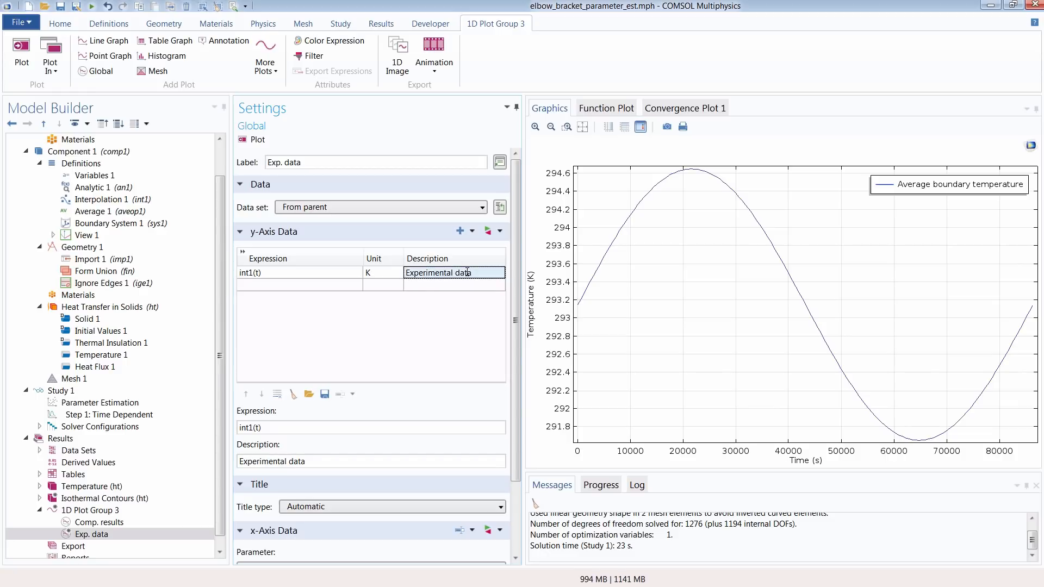
Step: Set the title type of the Exp. data plot to None
click(356, 506)
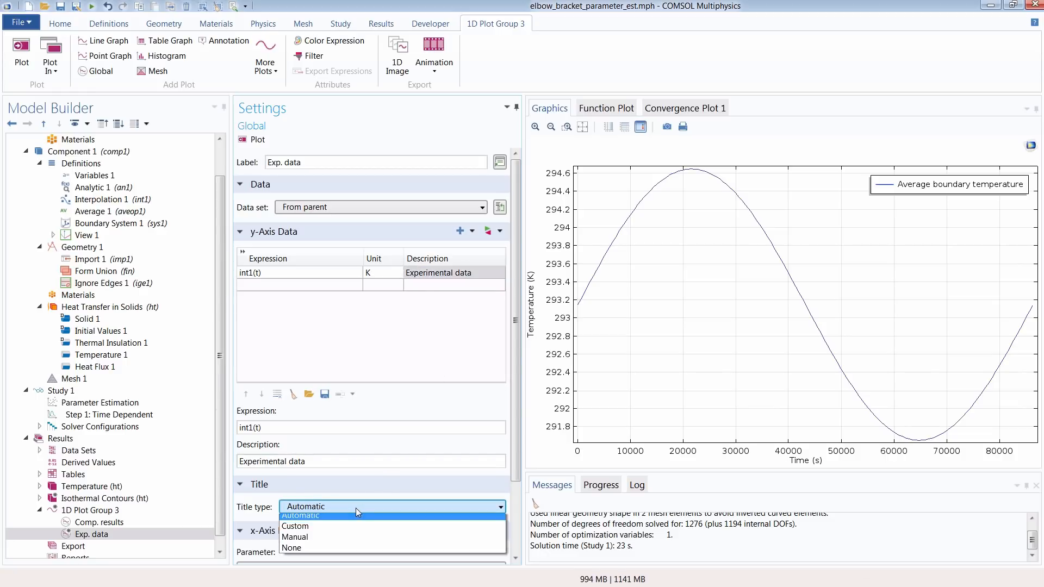
click(355, 551)
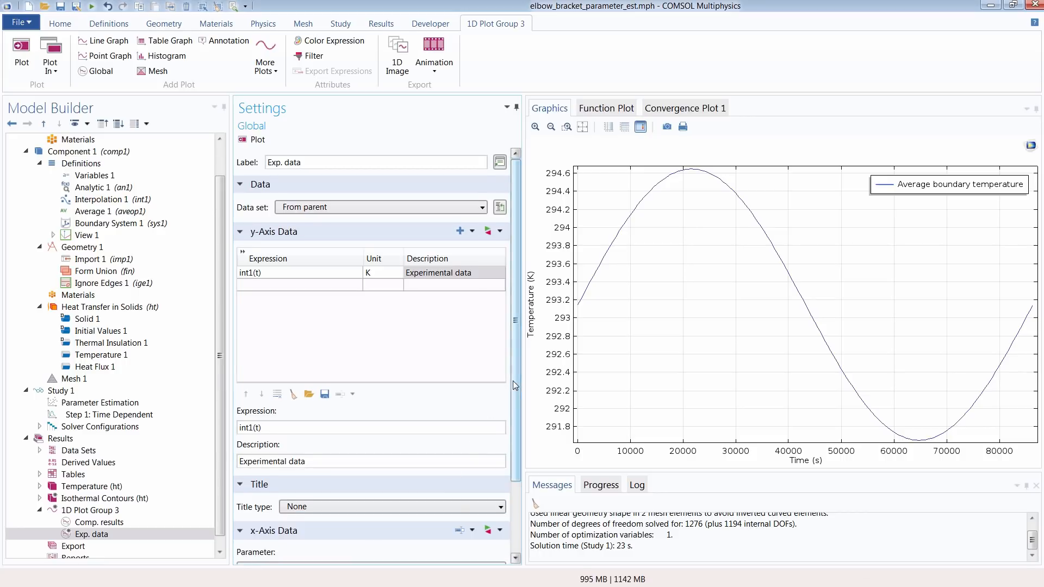
drag(513, 381, 513, 474)
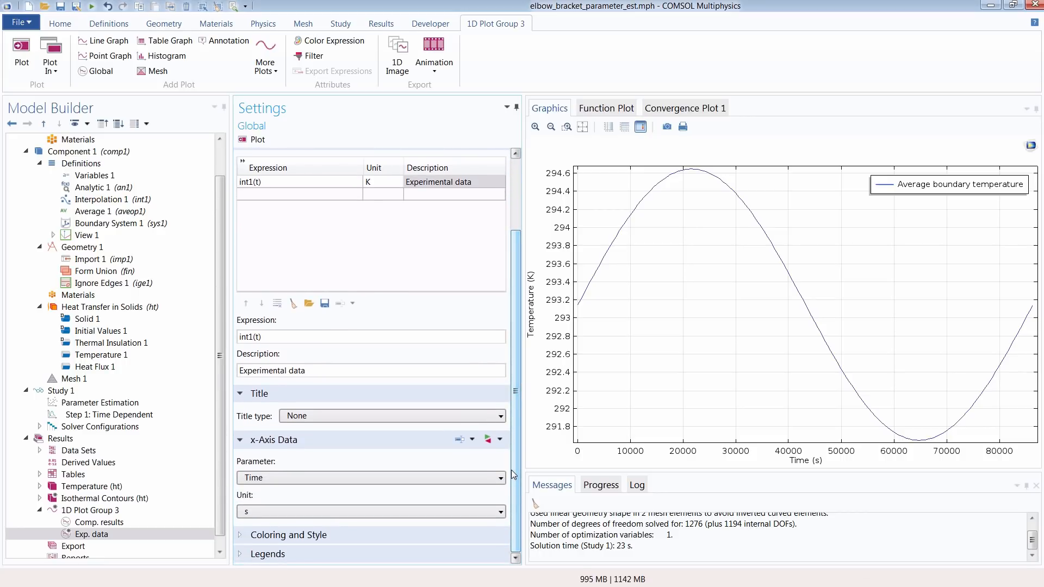
Step: Style the Exp. data plot with line None, color Red and Asterisk markers, and plot it
click(325, 536)
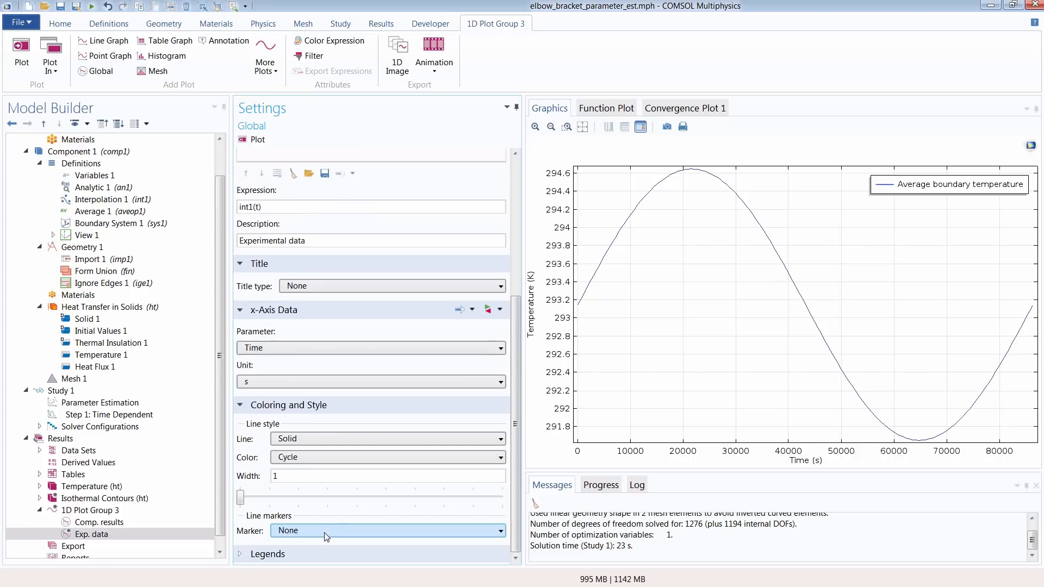
click(333, 438)
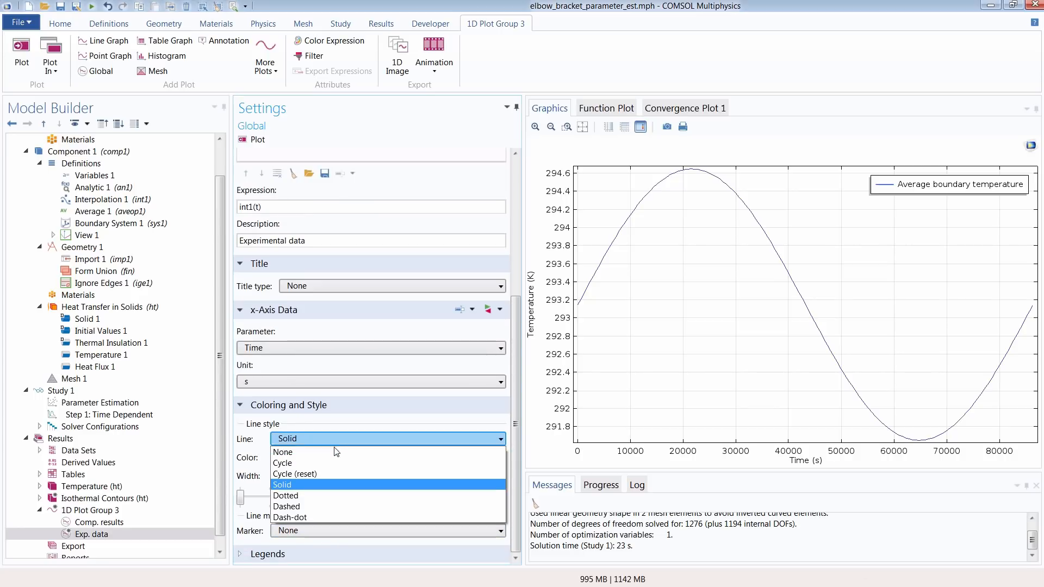
click(333, 452)
click(325, 457)
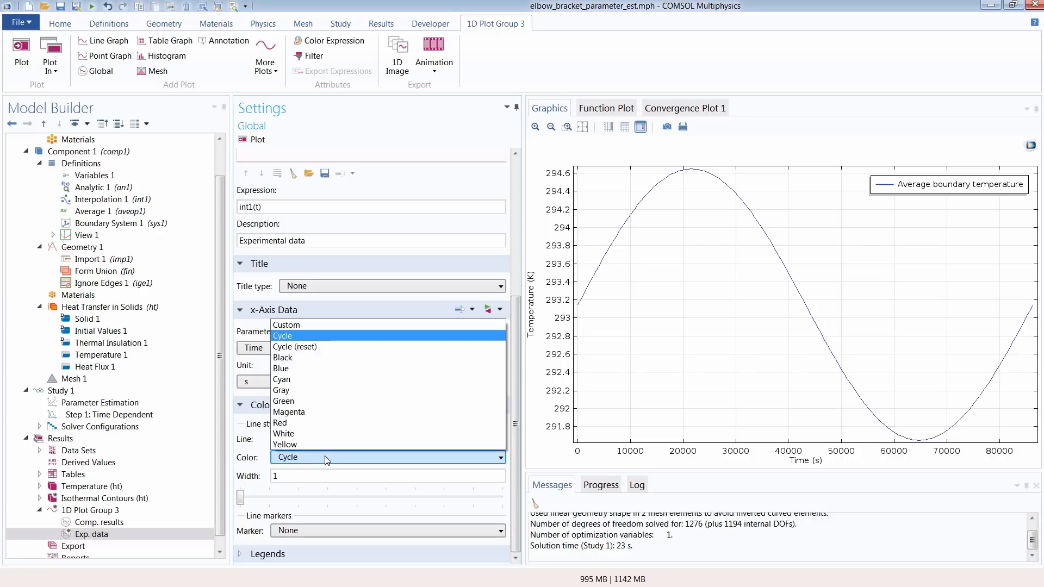
click(328, 423)
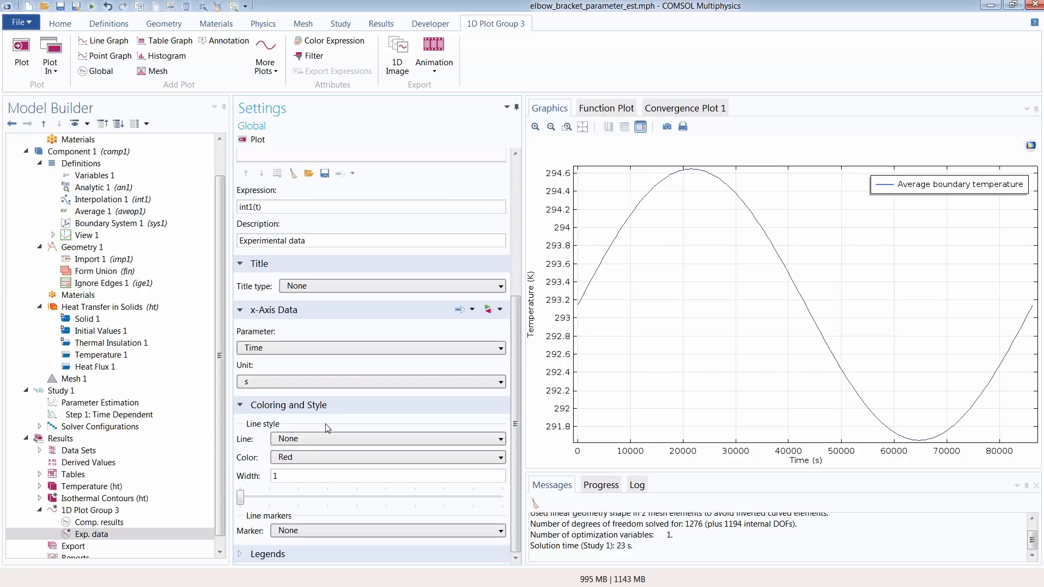
click(305, 528)
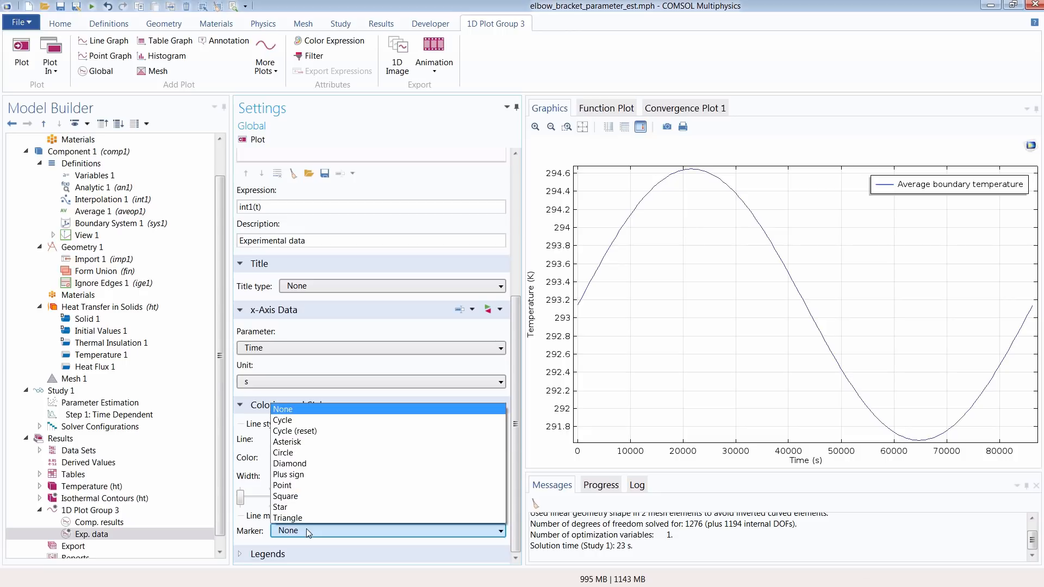
click(312, 442)
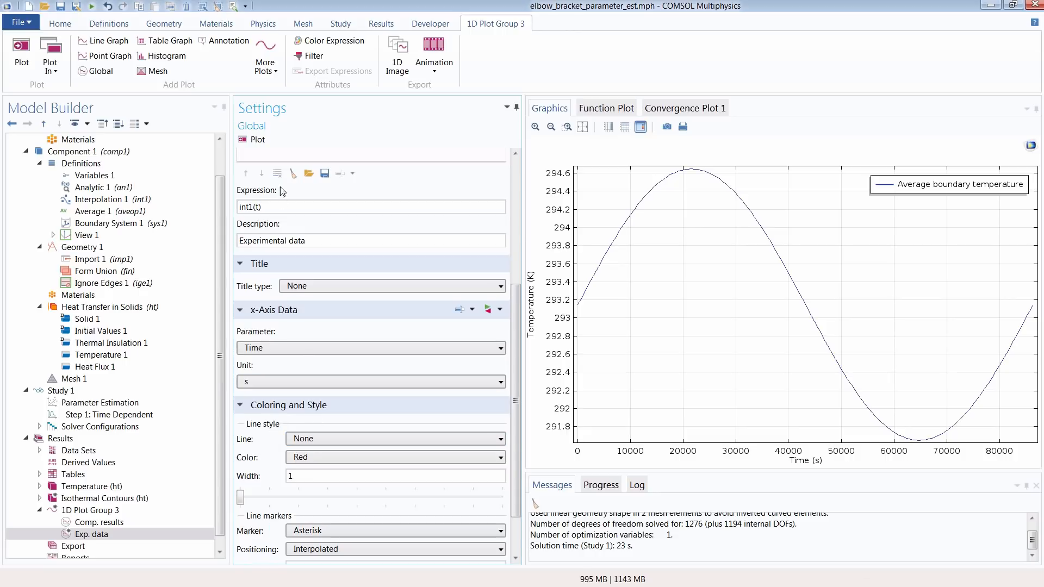
click(256, 143)
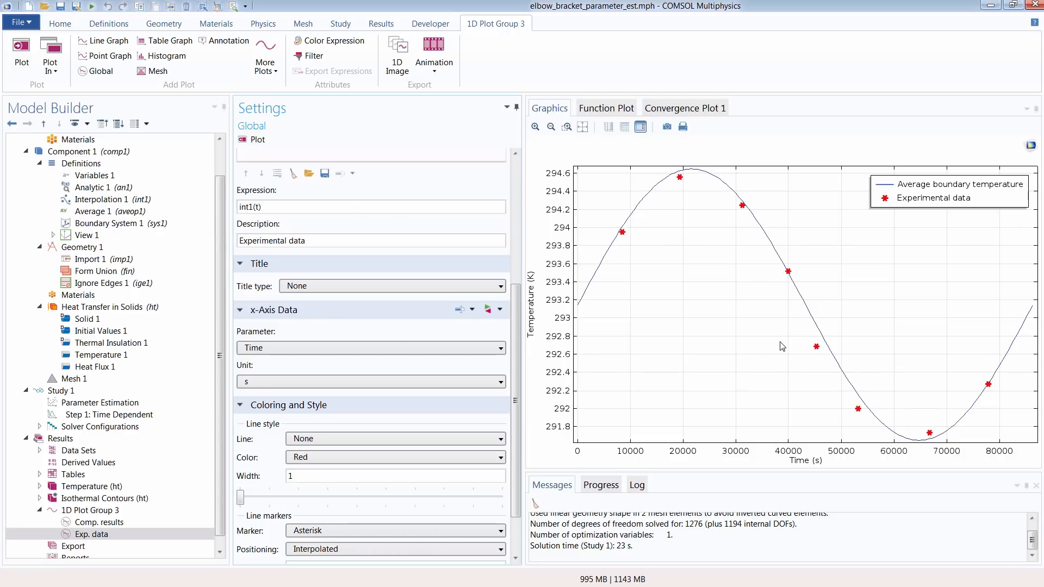
Step: Check the time values in the Interpolation 1 table, and set Exp. data to data set Study 1/Solution 1 (sol1) with Interpolated time selection
click(118, 199)
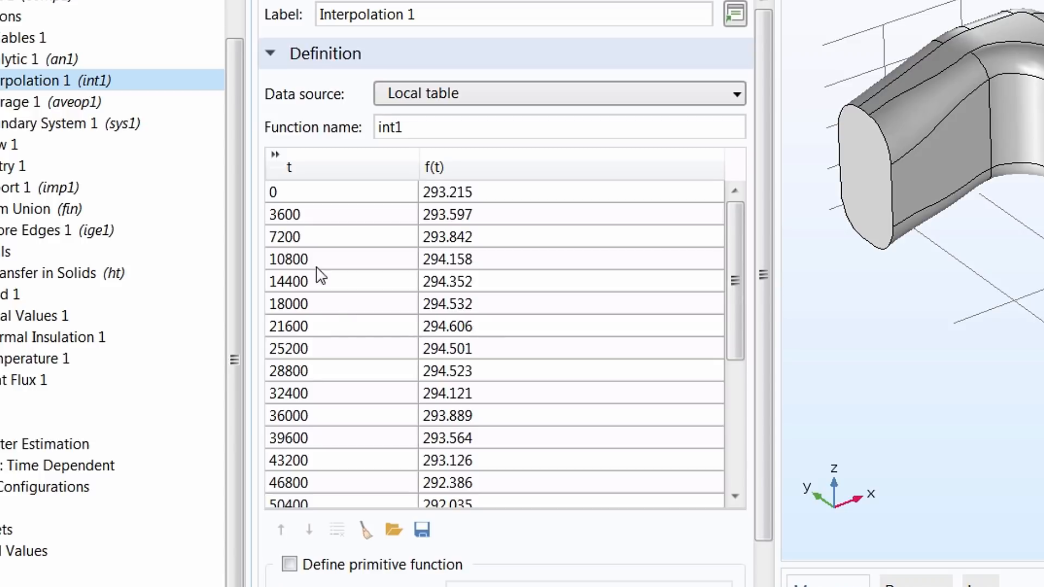
scroll(334, 319, down, 3)
drag(734, 144, 715, 286)
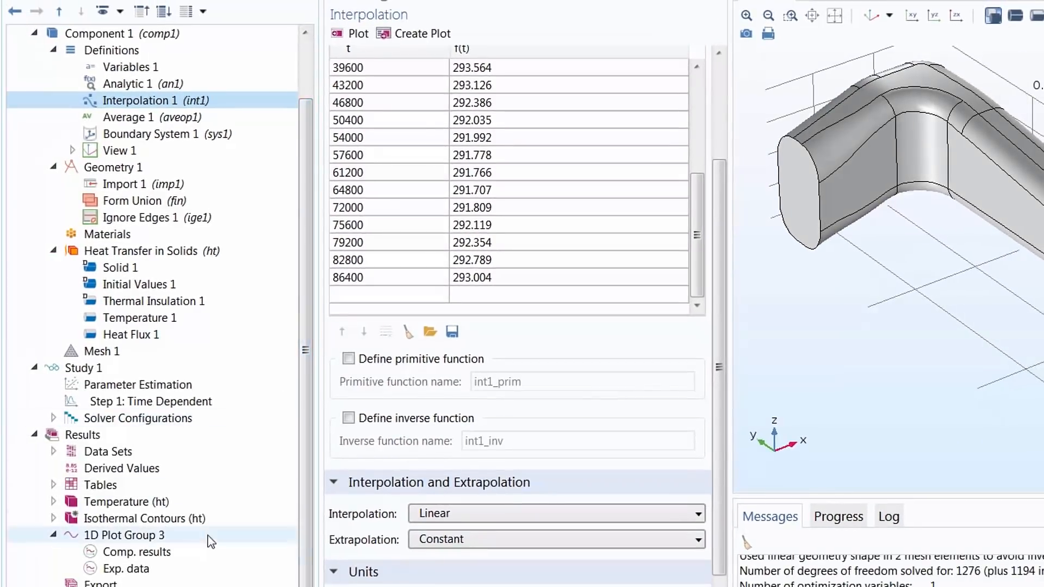
click(166, 572)
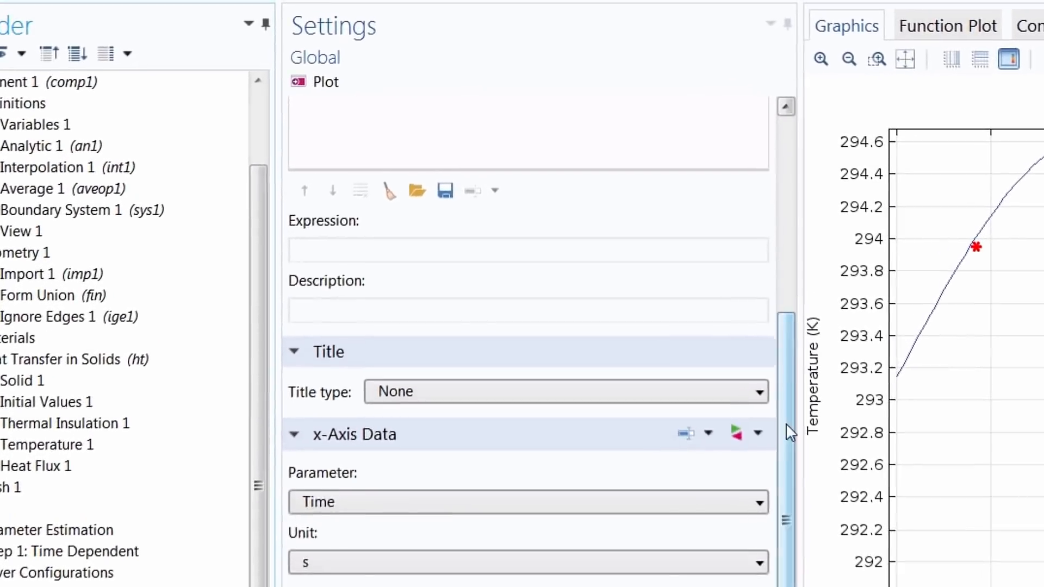
drag(786, 424, 795, 291)
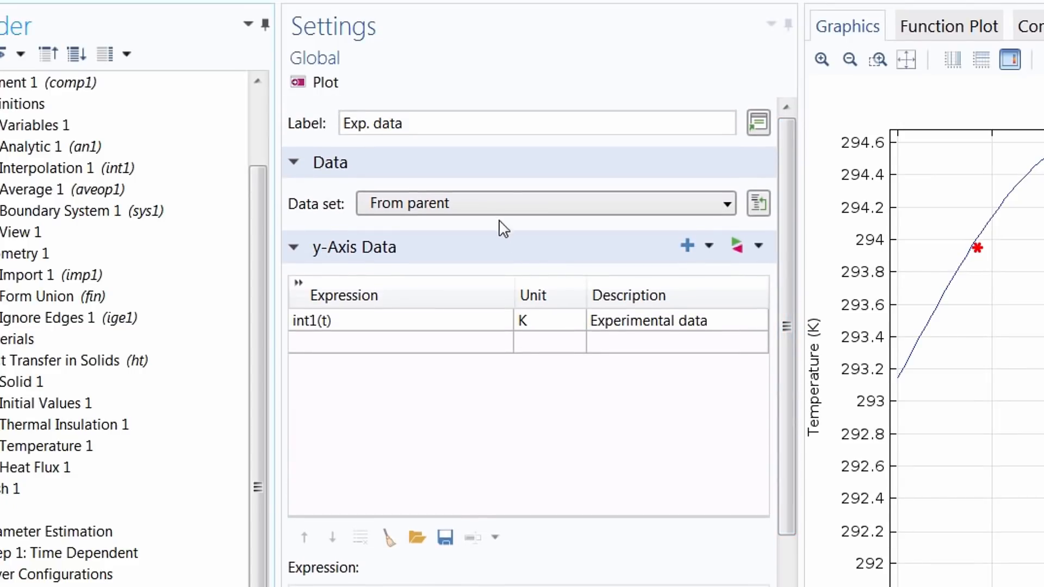
click(493, 206)
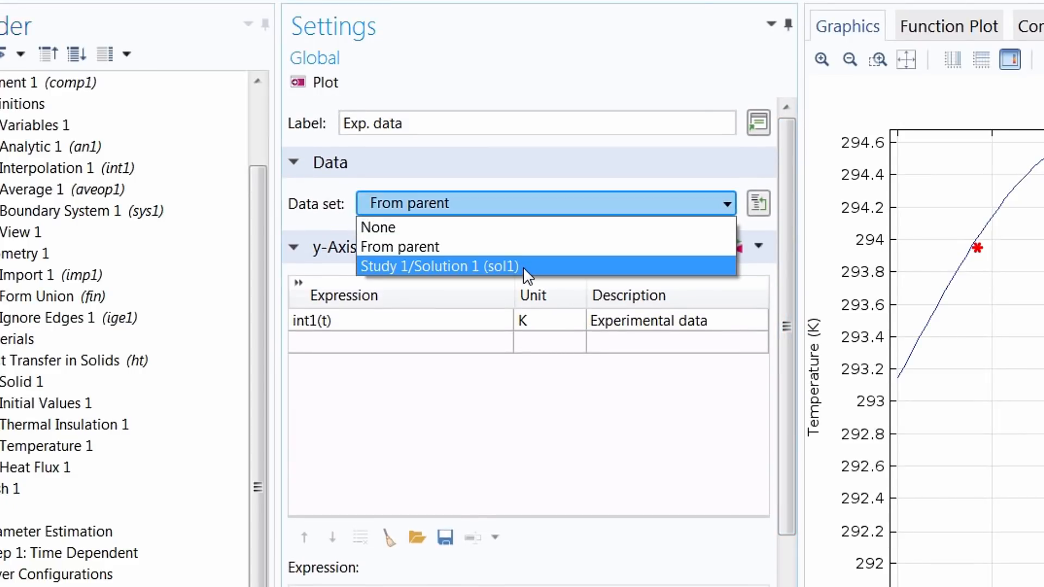
click(527, 267)
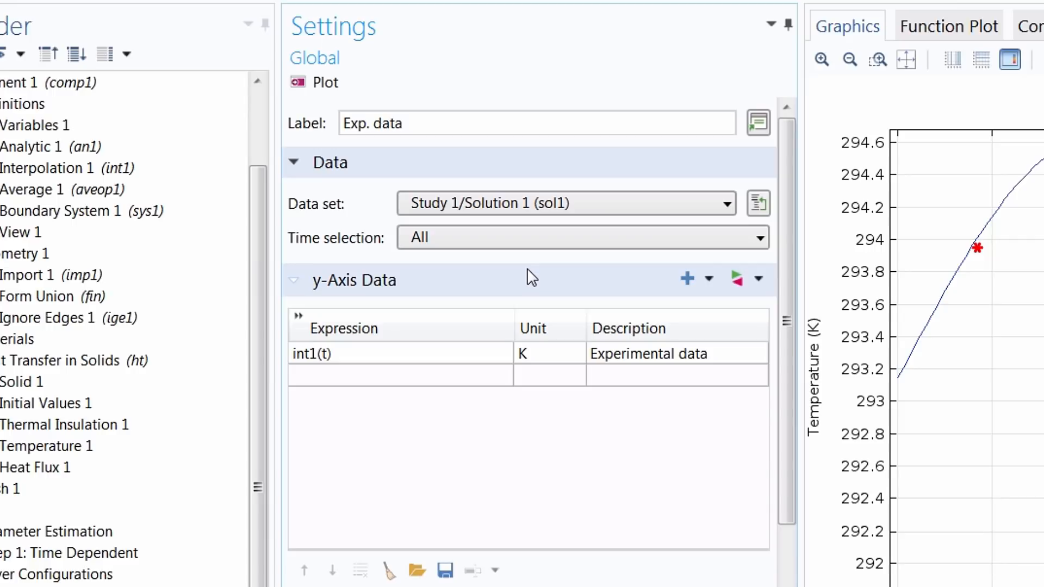
click(459, 239)
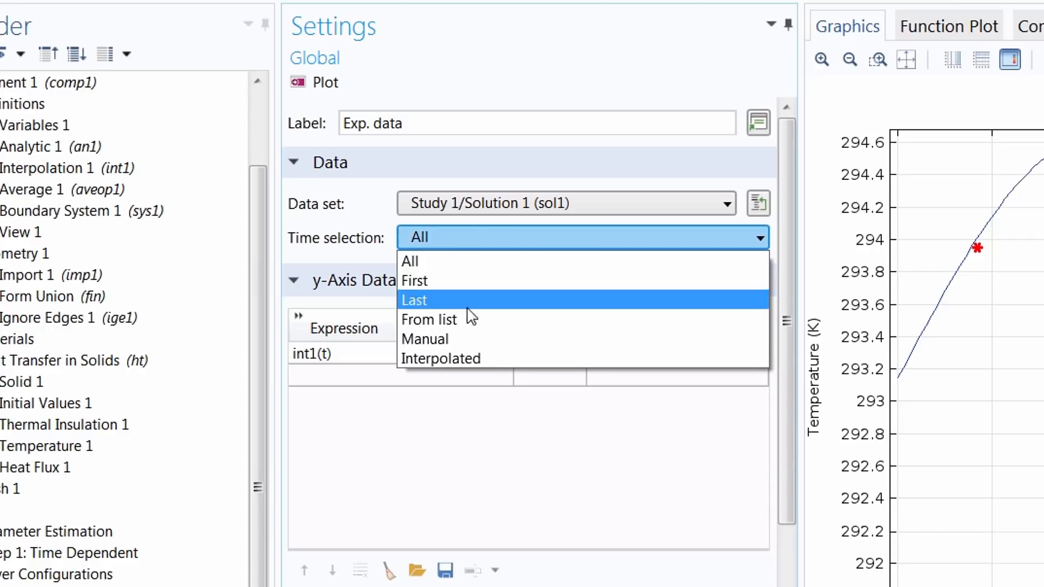
click(493, 358)
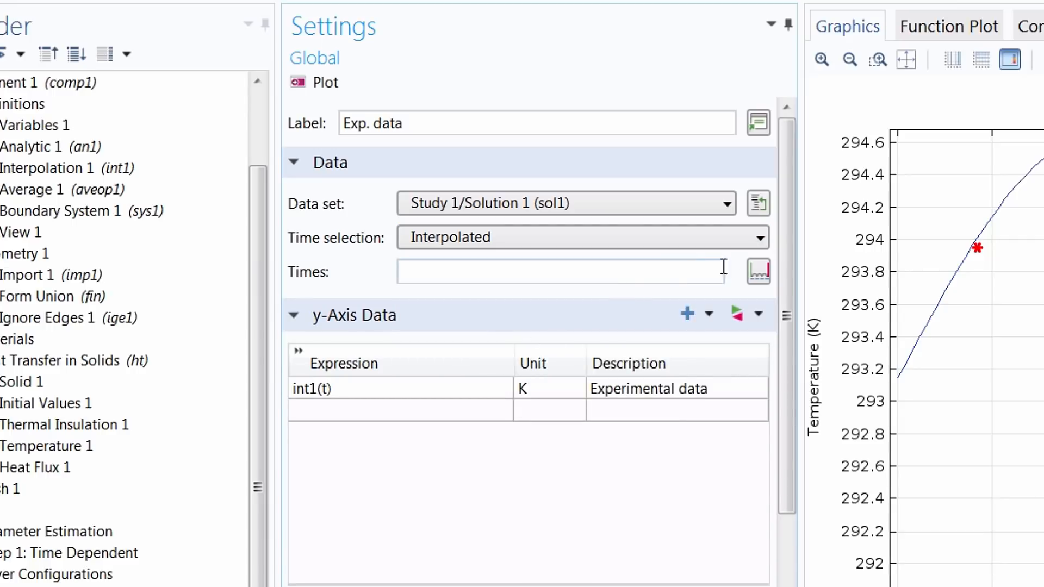
Step: Define the Exp. data plot's times as a range from 0 to 86400 with a step of 3600
click(758, 271)
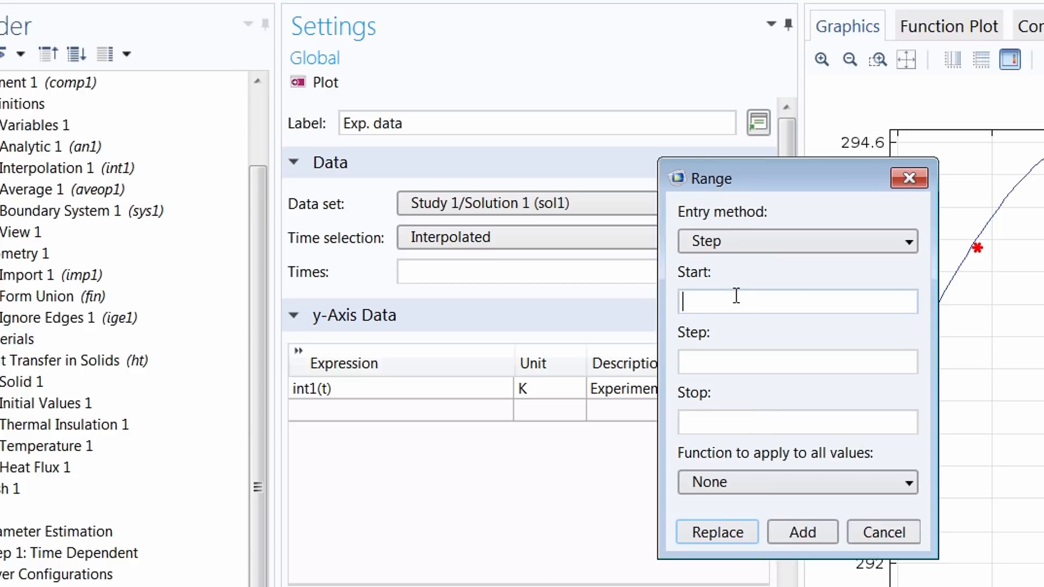
click(736, 296)
text(0)
click(709, 423)
text(86400)
click(729, 360)
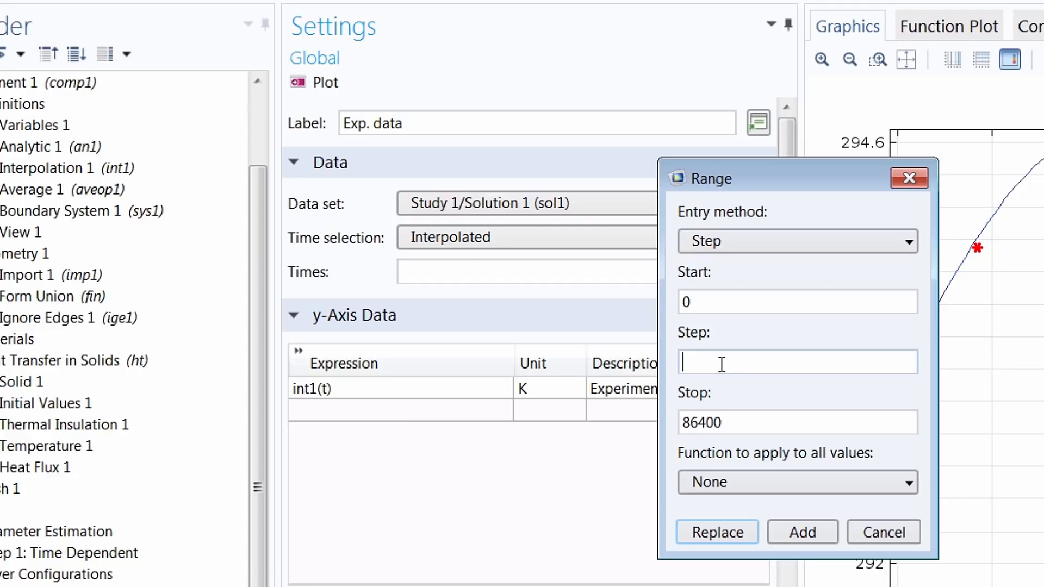
text(3600)
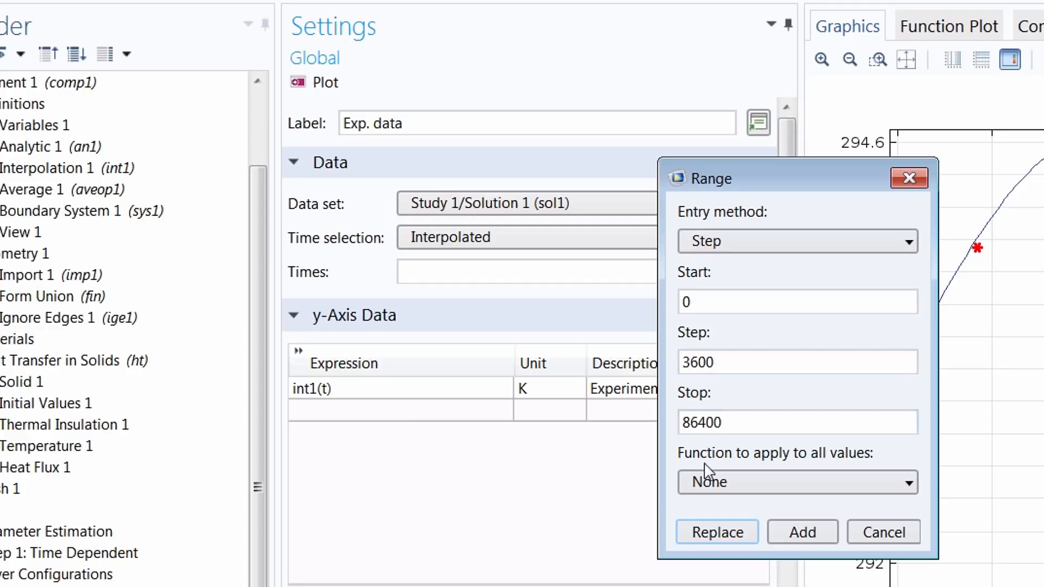
click(715, 530)
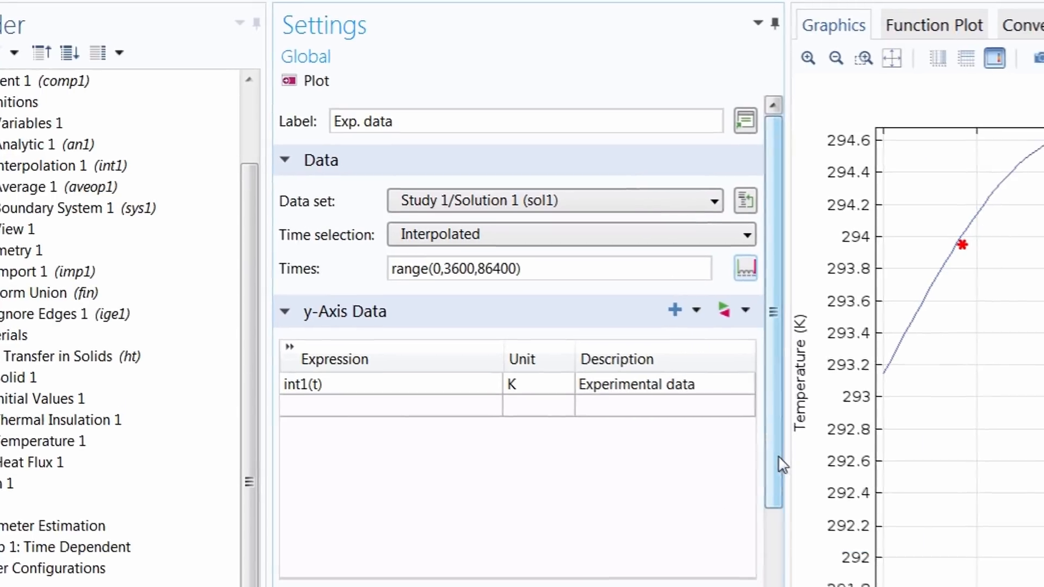
Step: Set the positioning of the Exp. data plot's asterisk markers to In data points
drag(778, 457, 347, 531)
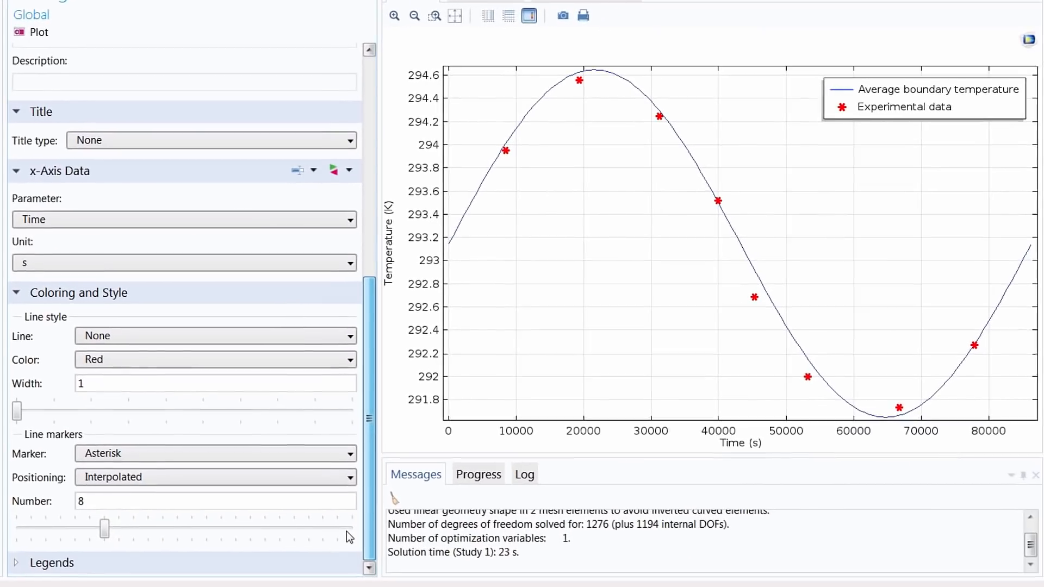
click(150, 485)
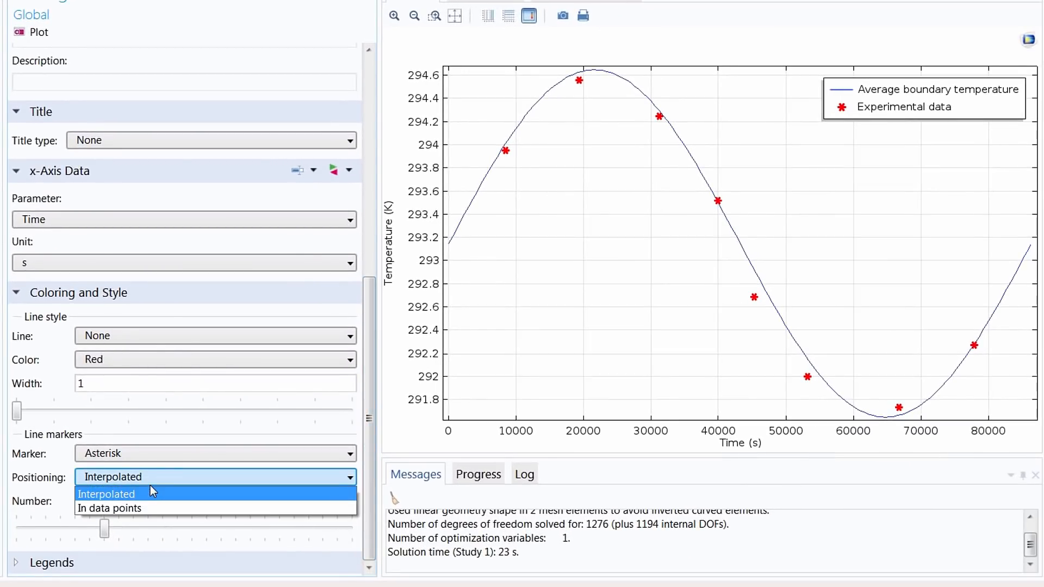
click(148, 507)
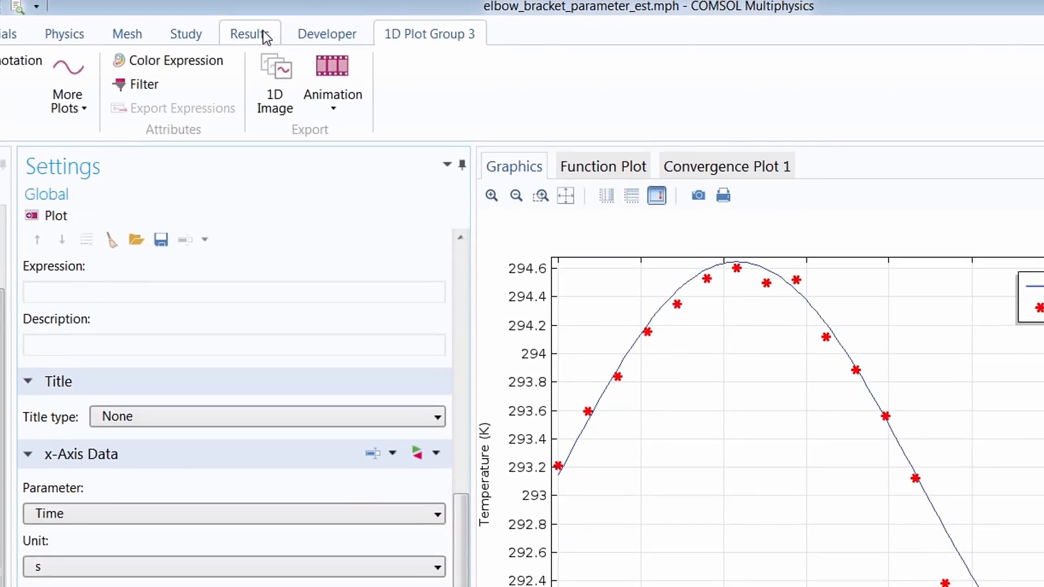
Step: Add a Global Evaluation of Study 1/Solution 1 (sol1) with the time selection set to Last
click(265, 36)
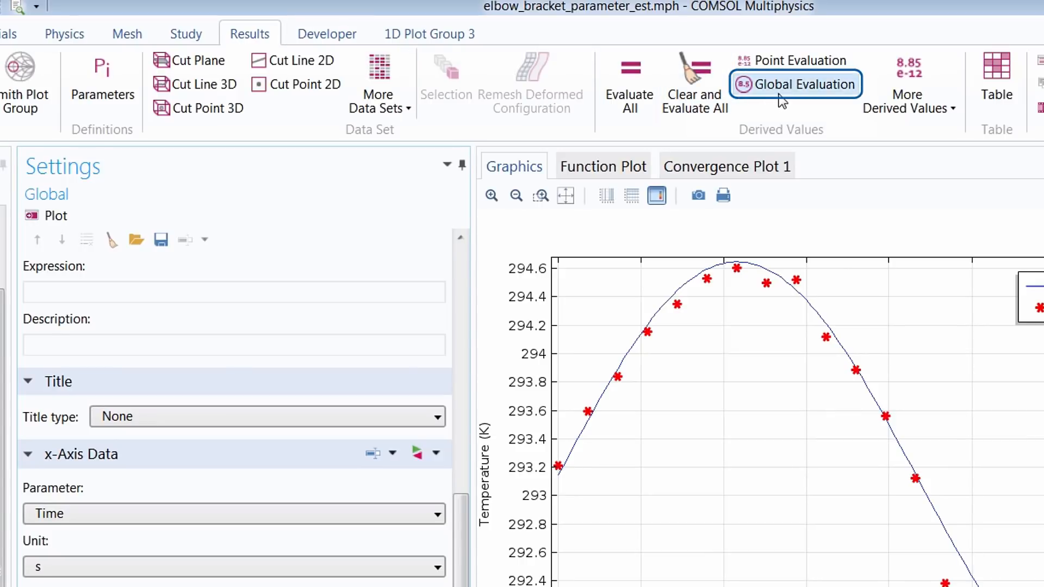
click(795, 84)
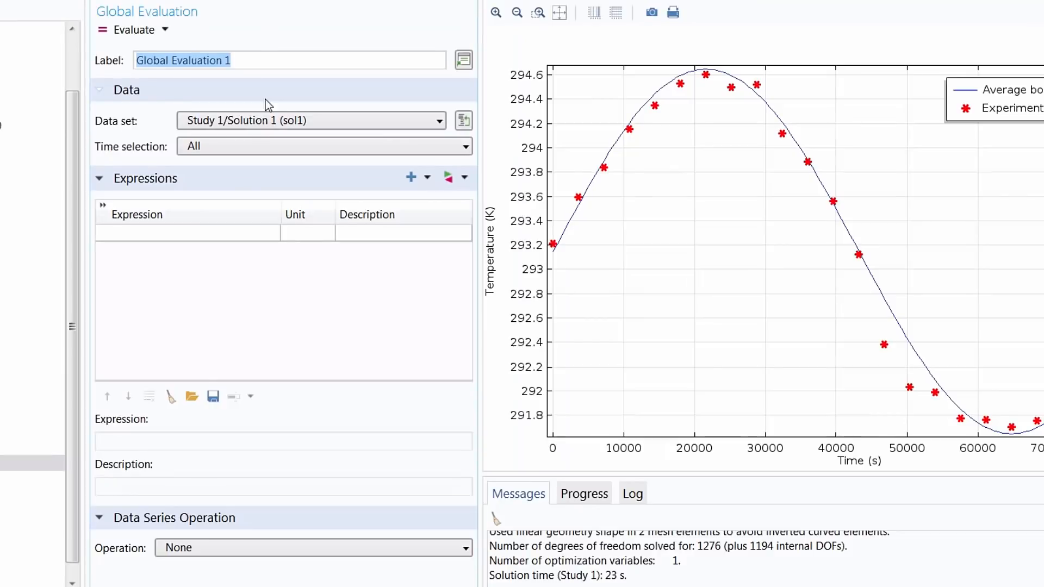
click(236, 144)
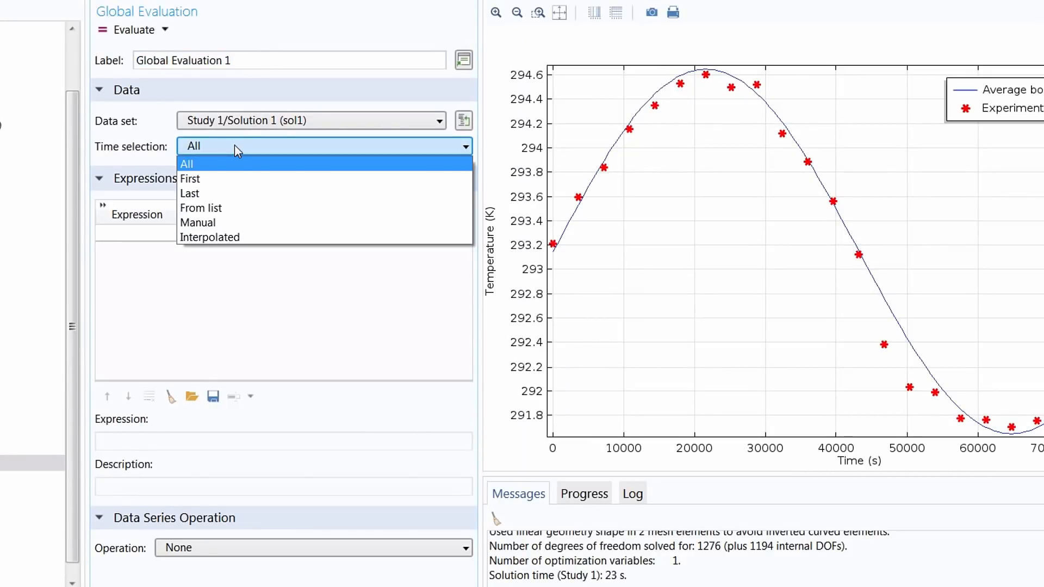
click(223, 195)
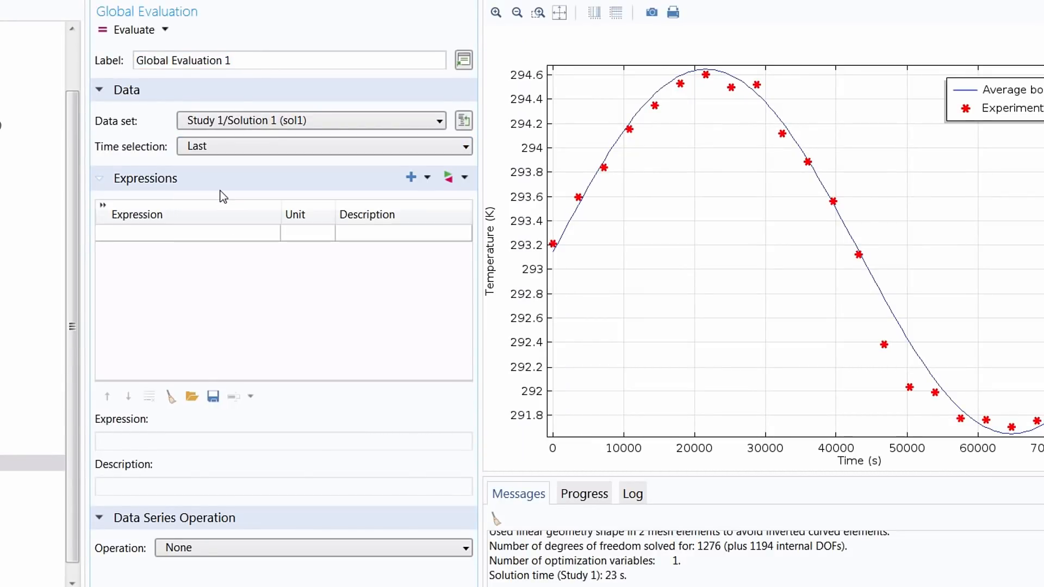
Step: Enter k as the expression of the Global Evaluation and evaluate it
double_click(142, 235)
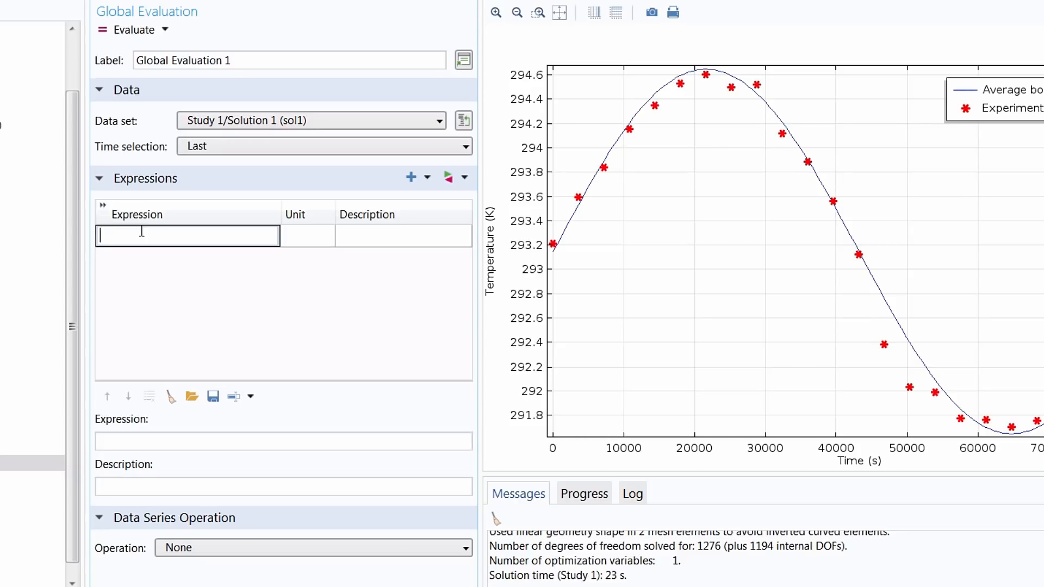
text(k)
key(Return)
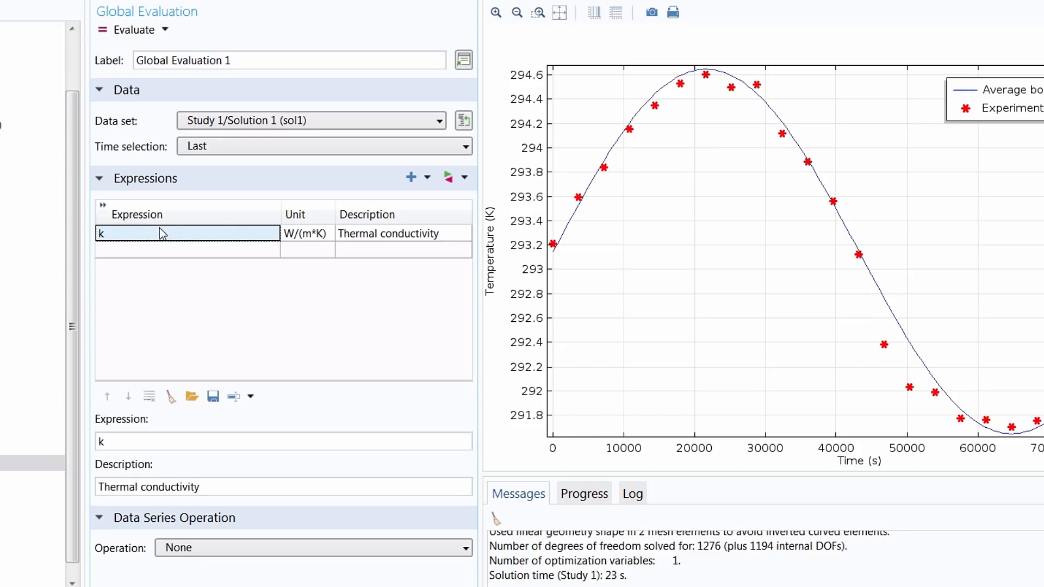
click(134, 36)
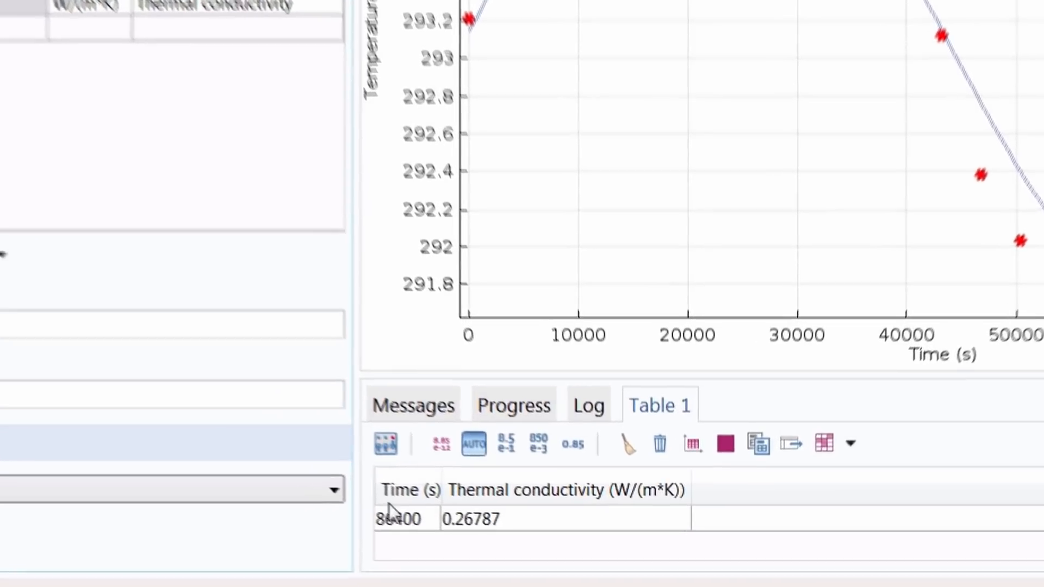